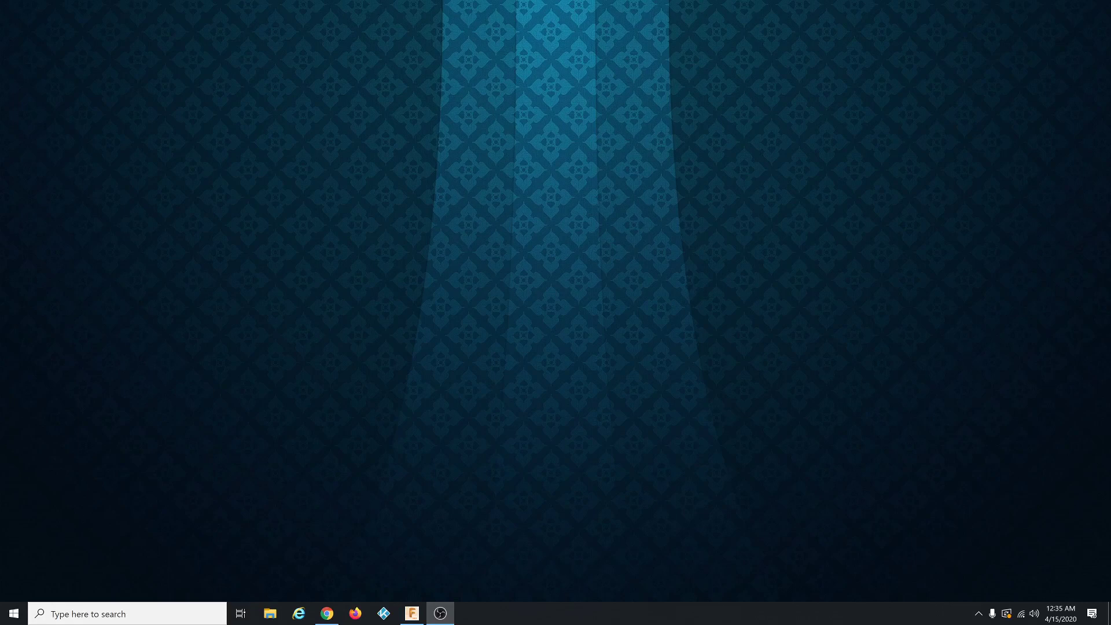
Bring up Chrome and open the 'Activity 1: Sketch the wall outlet' help page, repositioning the window.
left_click(327, 613)
left_click_drag(1017, 189, 472, 56)
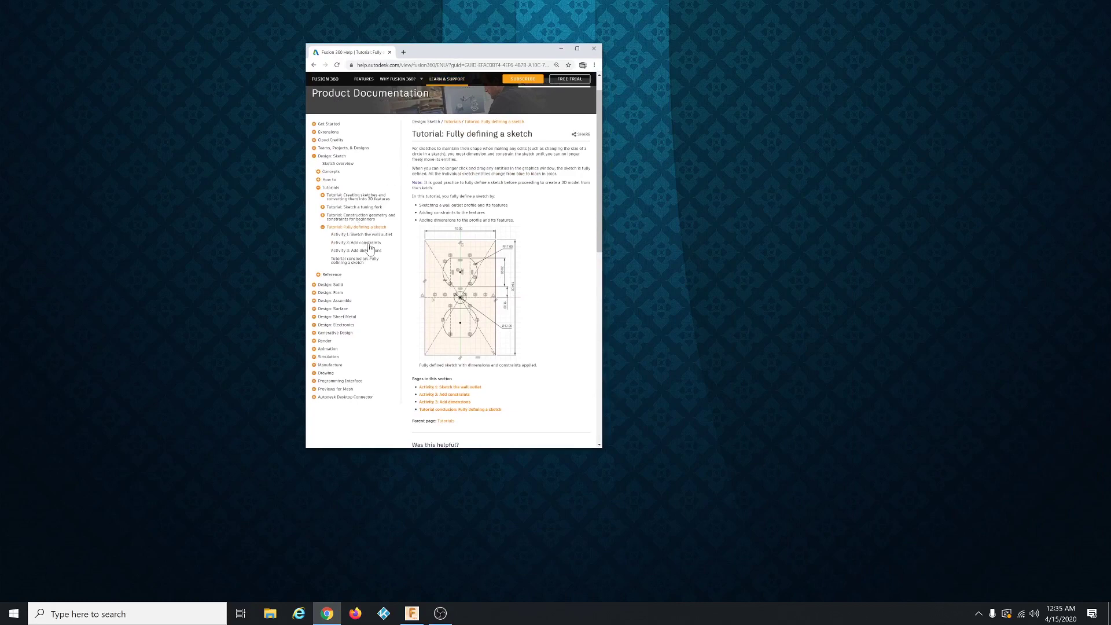
left_click_drag(460, 51, 518, 104)
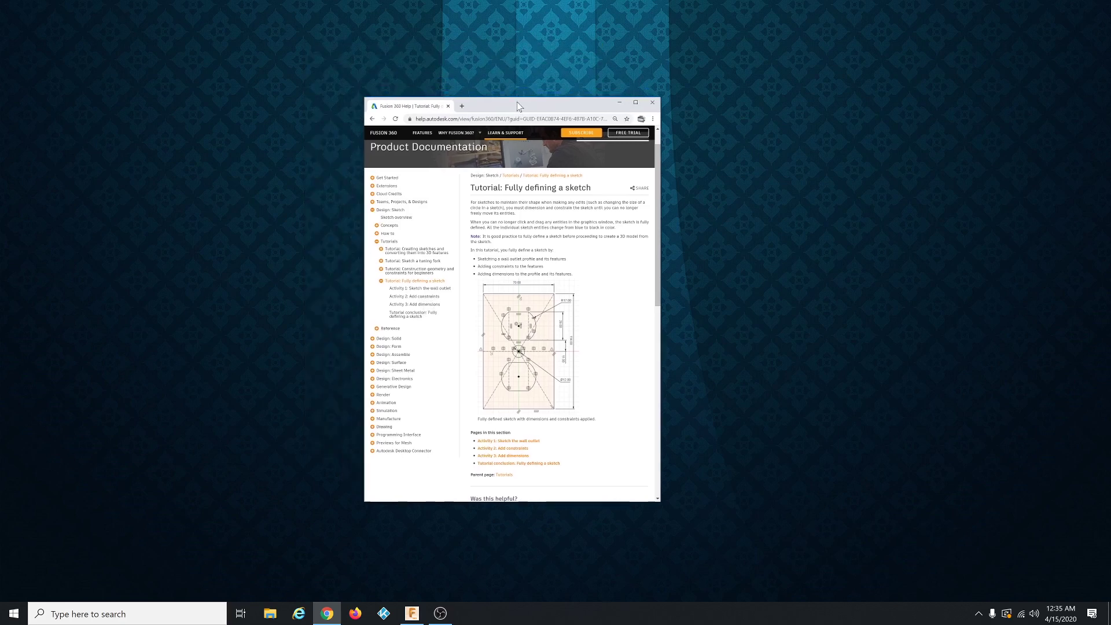
left_click(424, 289)
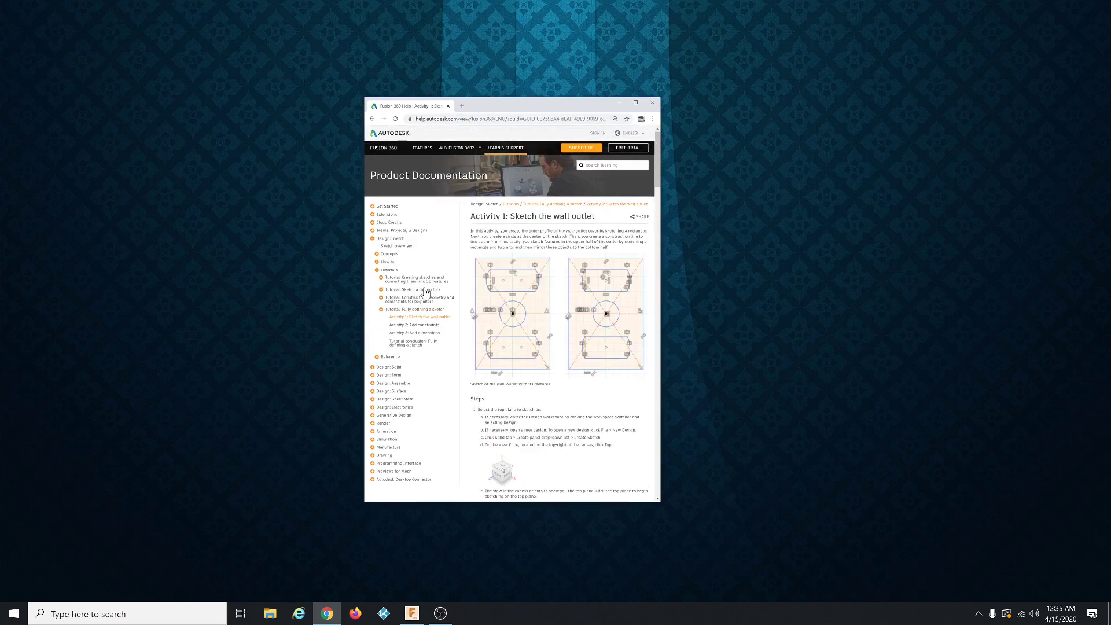
left_click_drag(515, 107, 1110, 133)
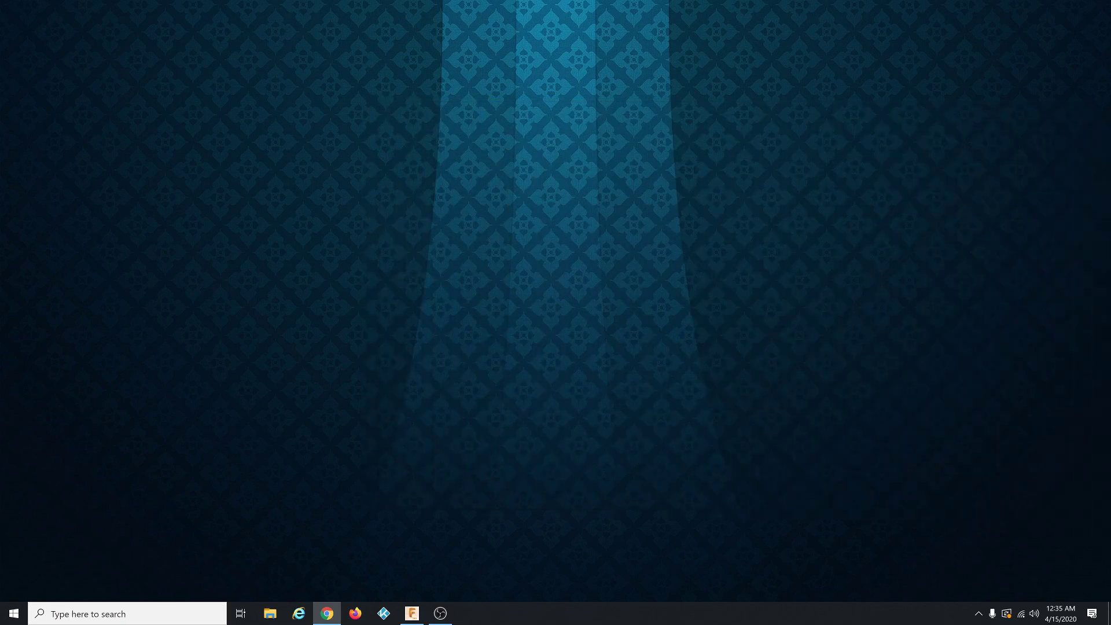
Start a new Fusion 360 sketch on the XY origin plane.
left_click(412, 613)
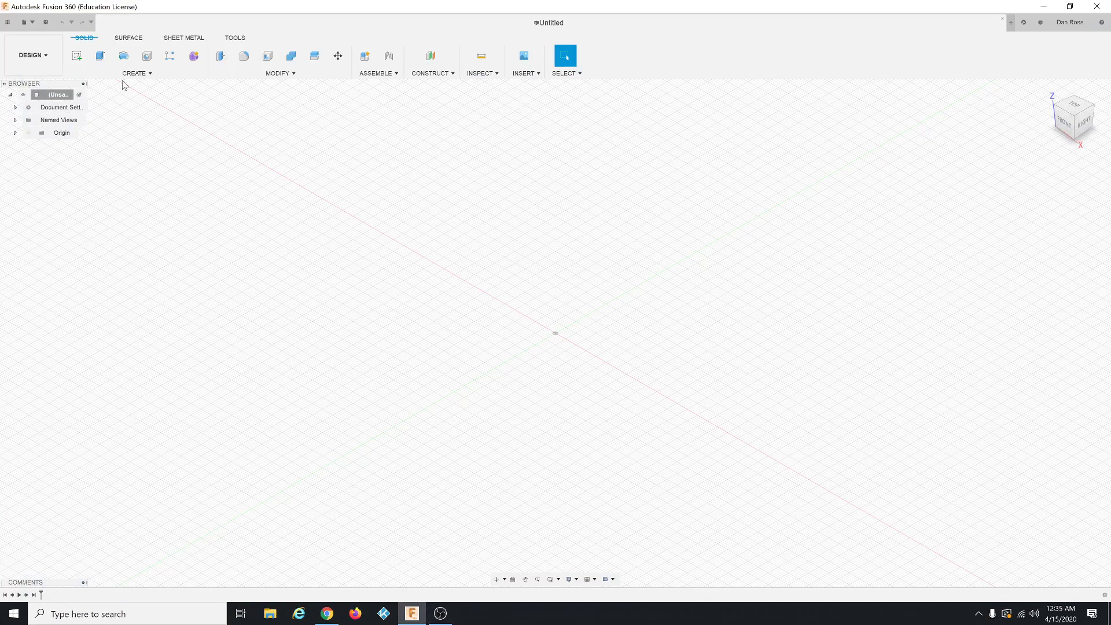
left_click(76, 60)
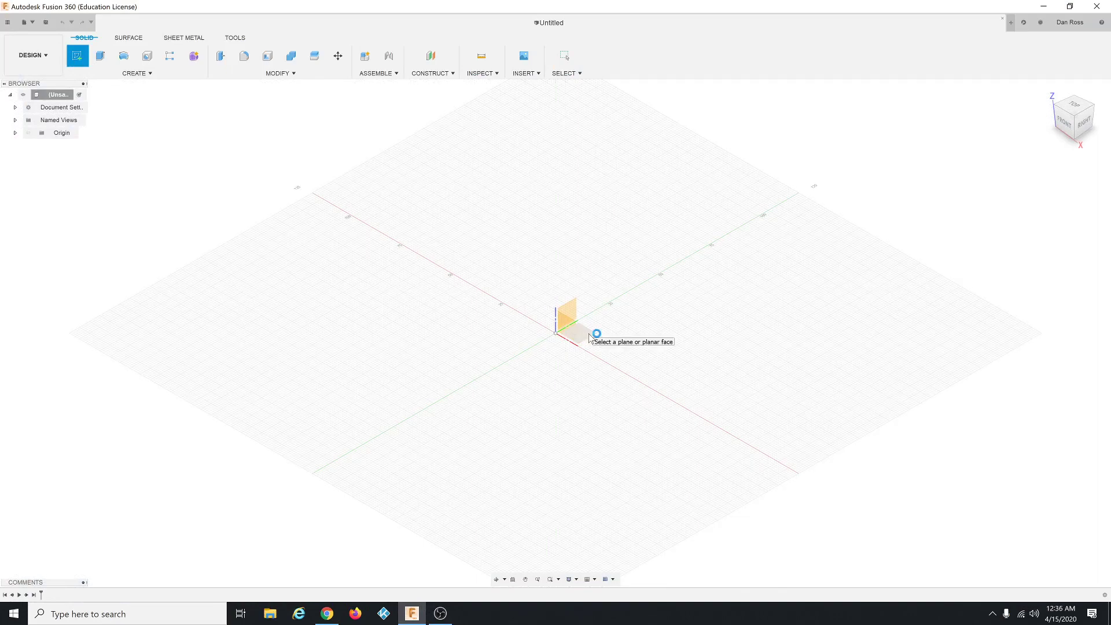
left_click(590, 337)
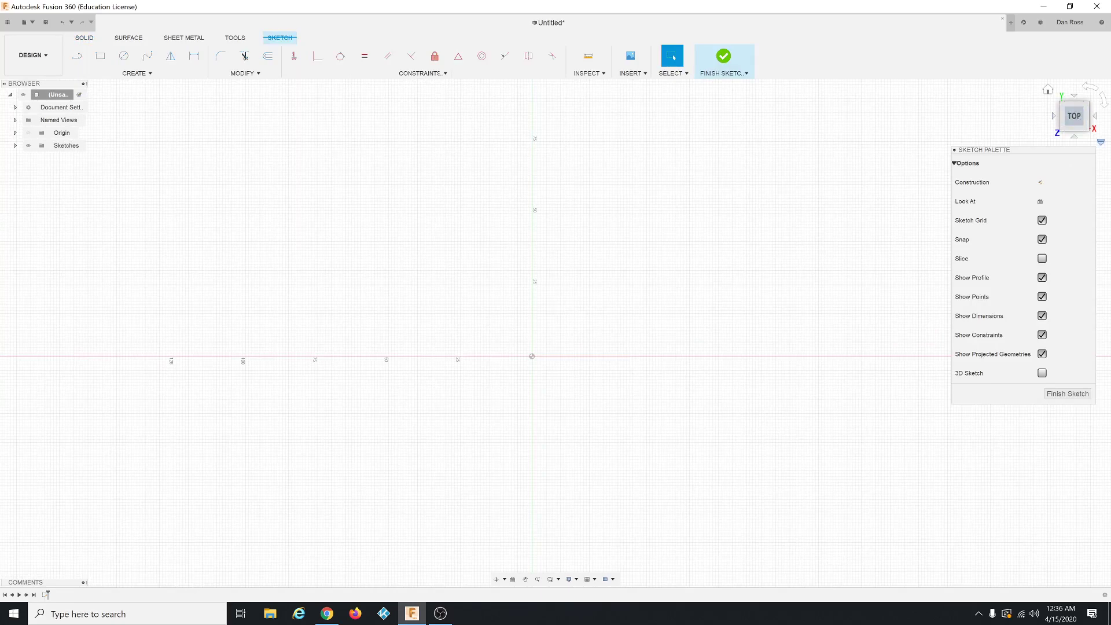
Draw a center rectangle on the origin, 114 mm tall, as the plate outline.
key("alt+Tab")
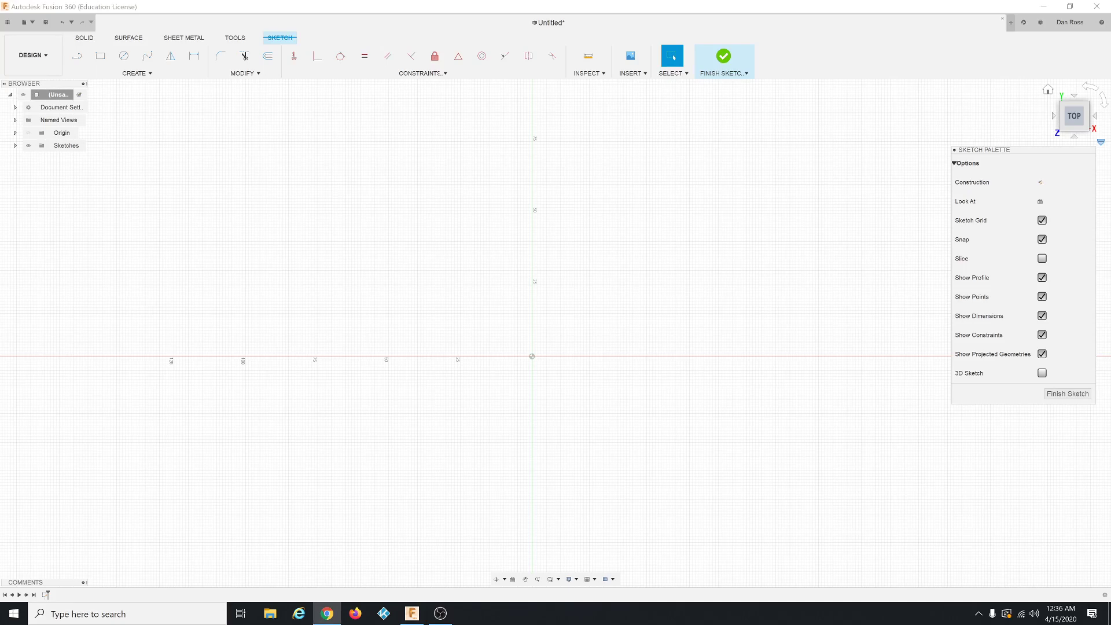
left_click(148, 73)
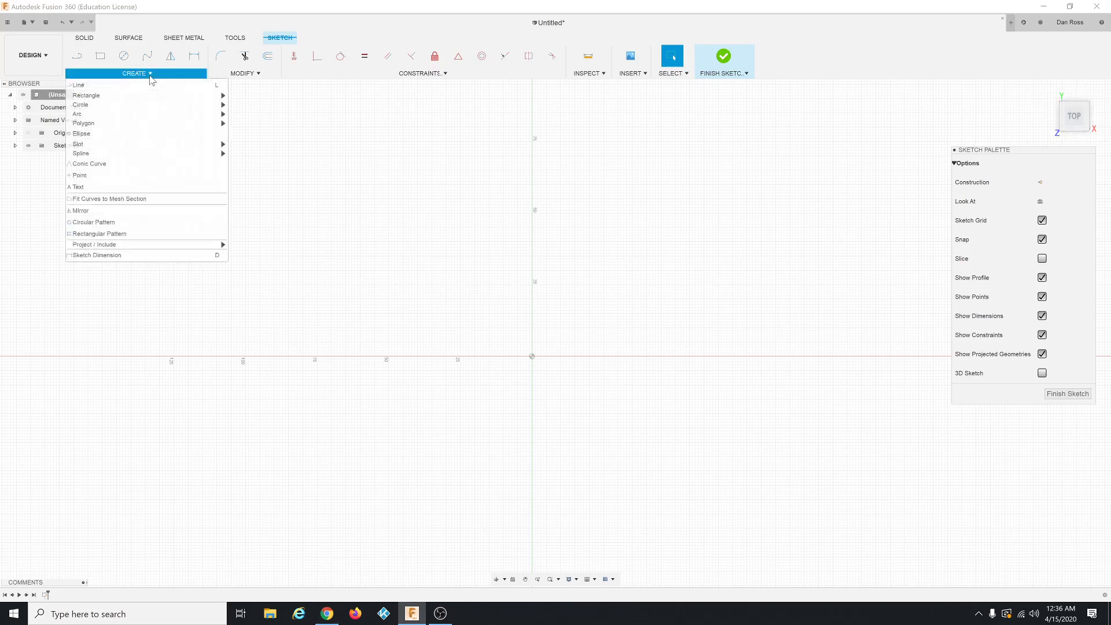
mouse_move(151, 95)
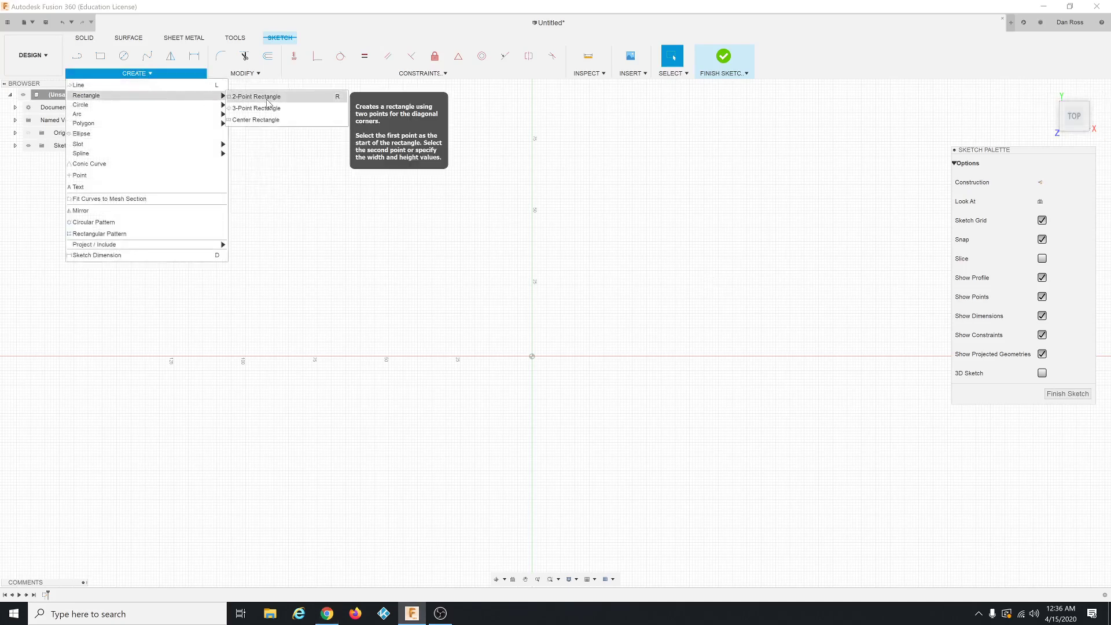
left_click(272, 119)
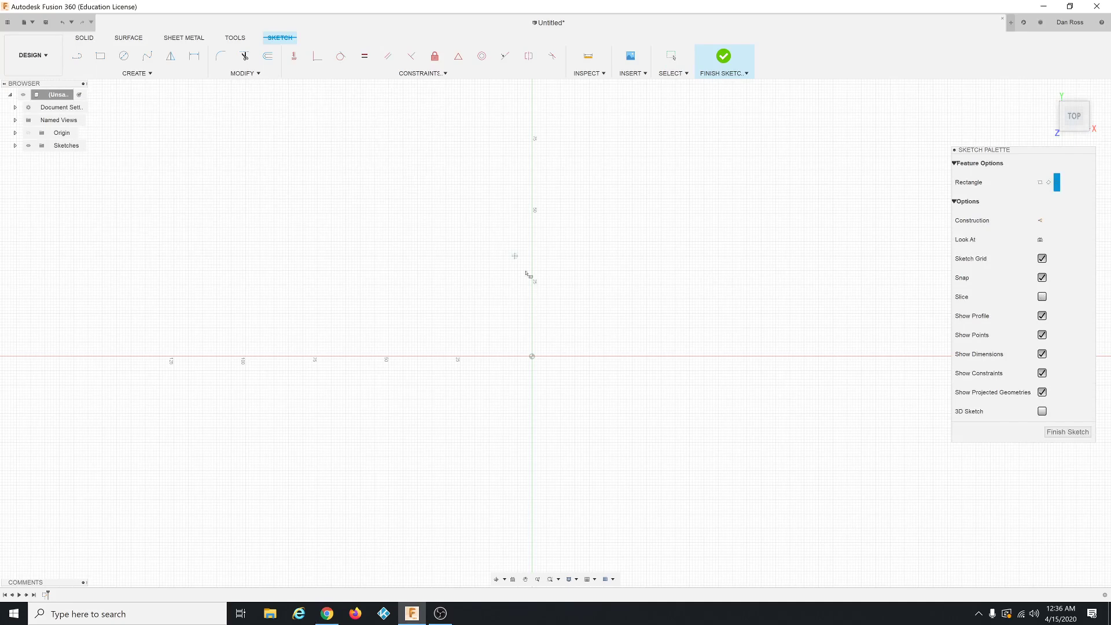
left_click(532, 357)
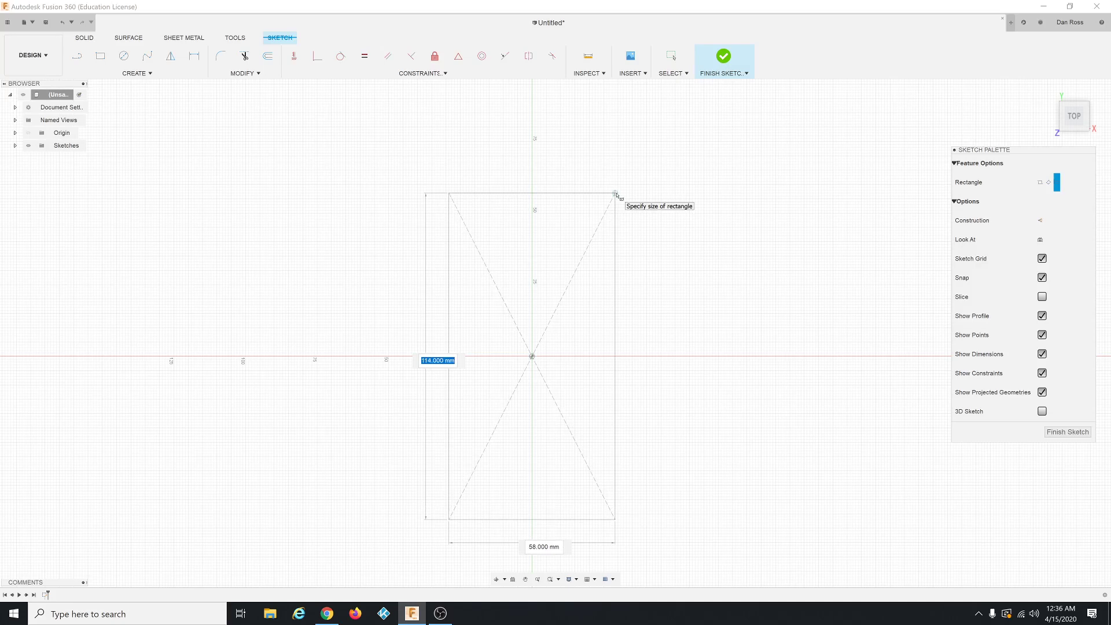
left_click(627, 194)
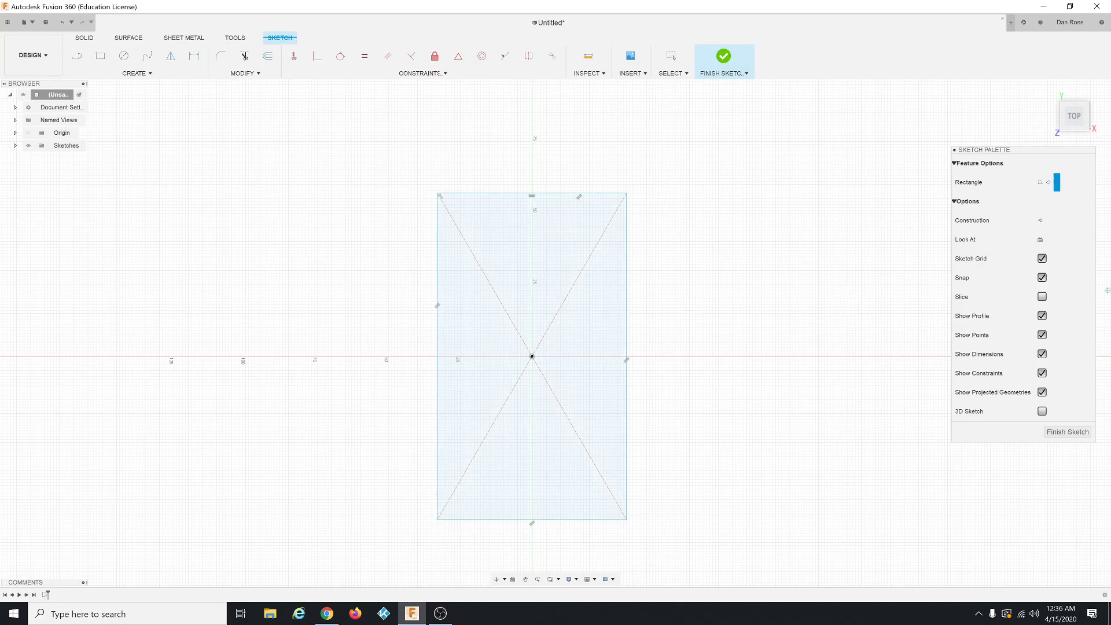
key("alt+Tab")
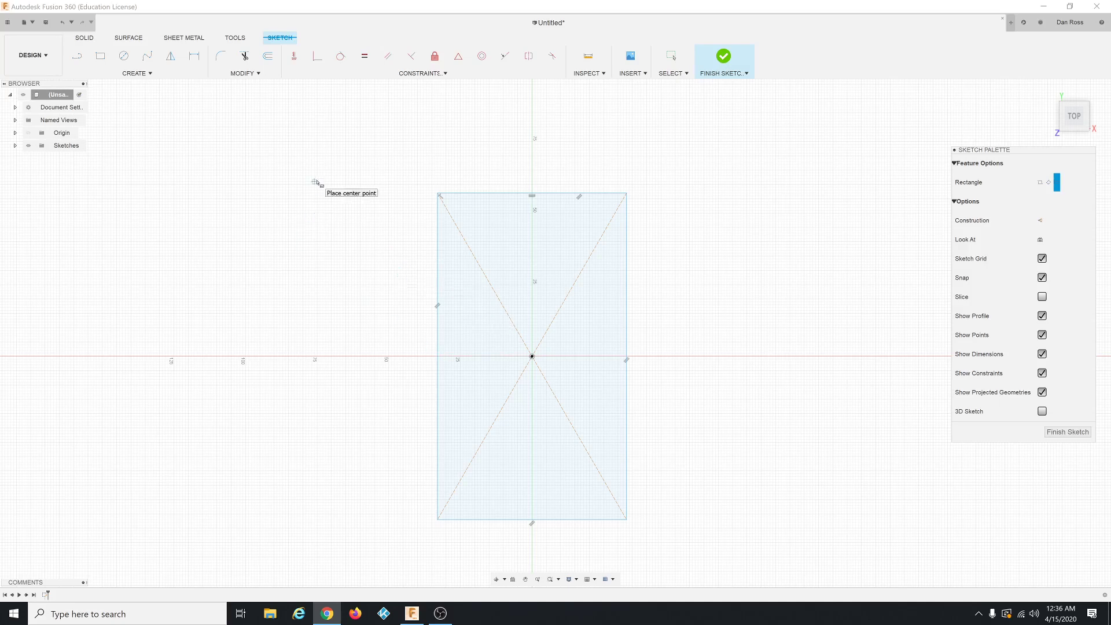
Draw a 66 mm horizontal line edge to edge through the origin and make it construction.
left_click(133, 76)
left_click(130, 85)
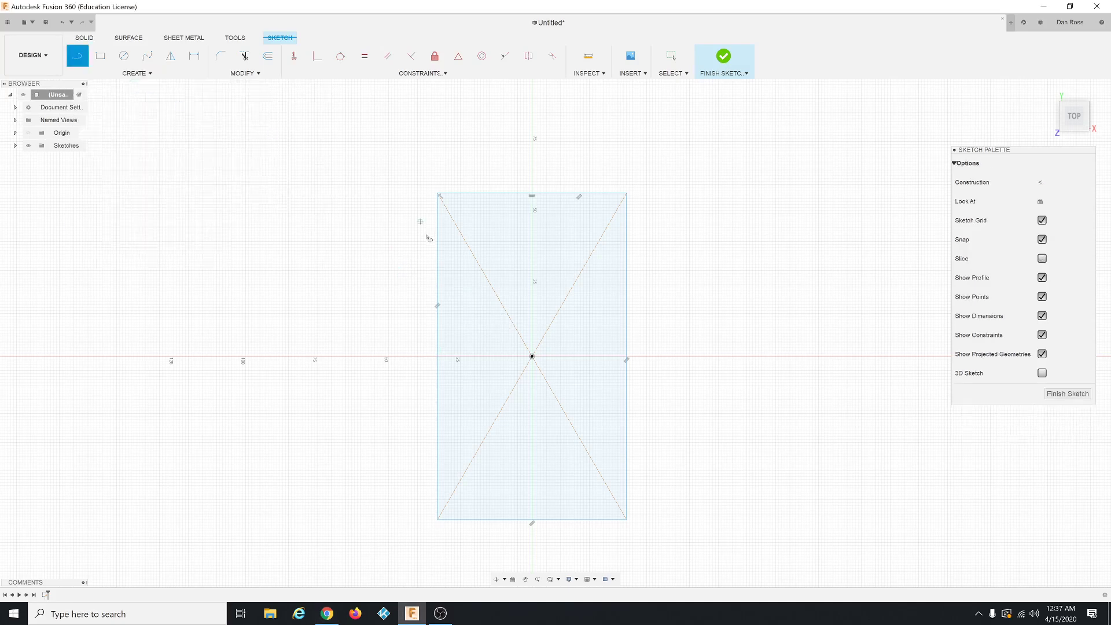
left_click(437, 356)
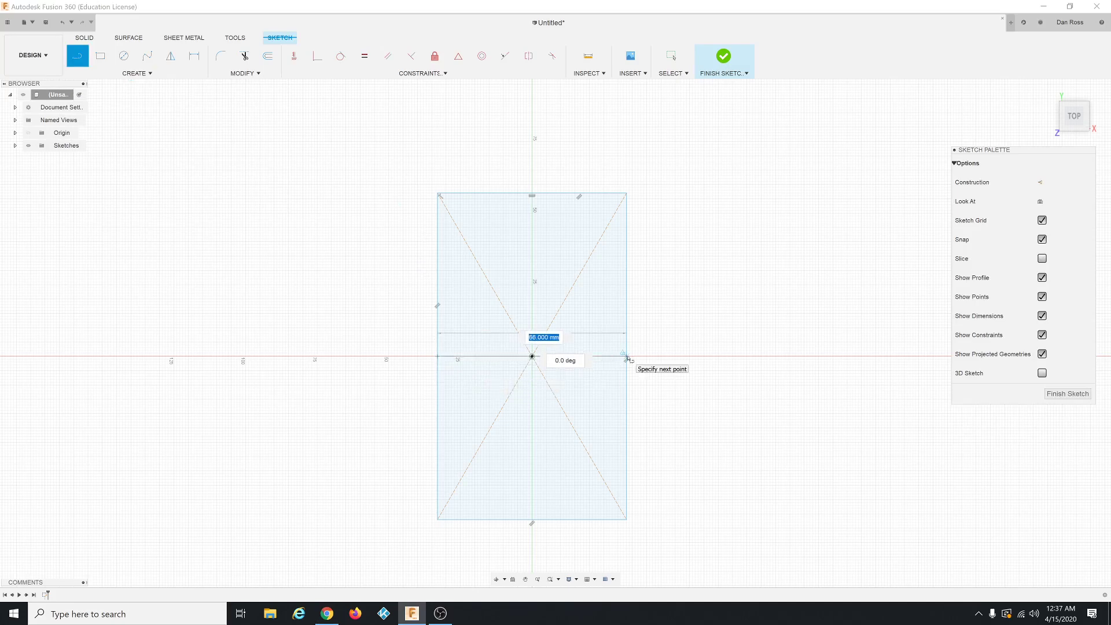
left_click(629, 356)
key("Escape")
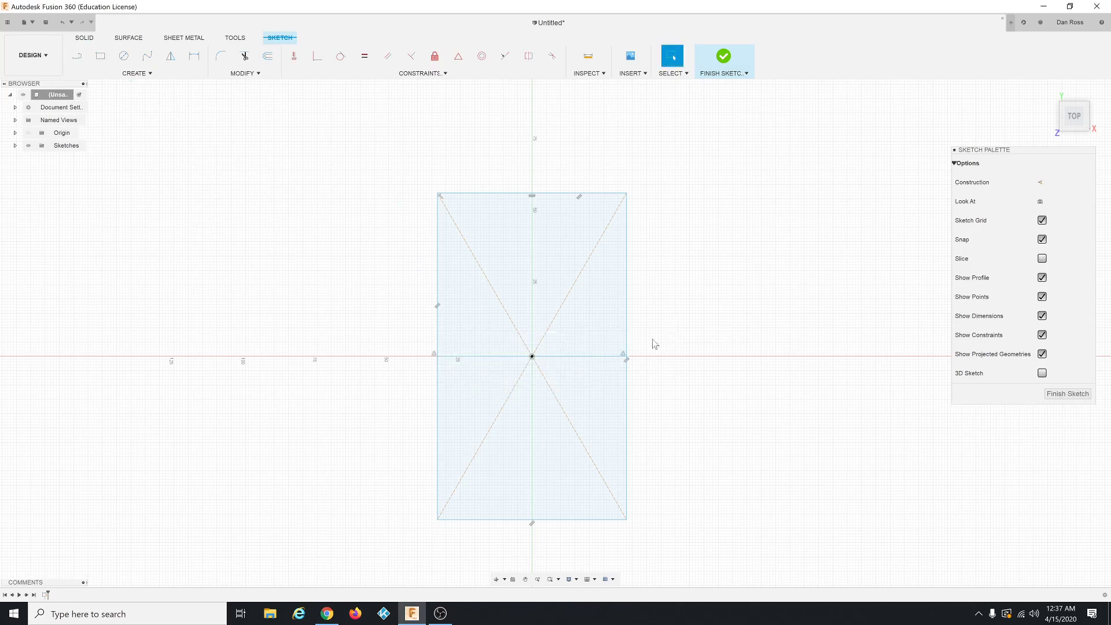
left_click(596, 360)
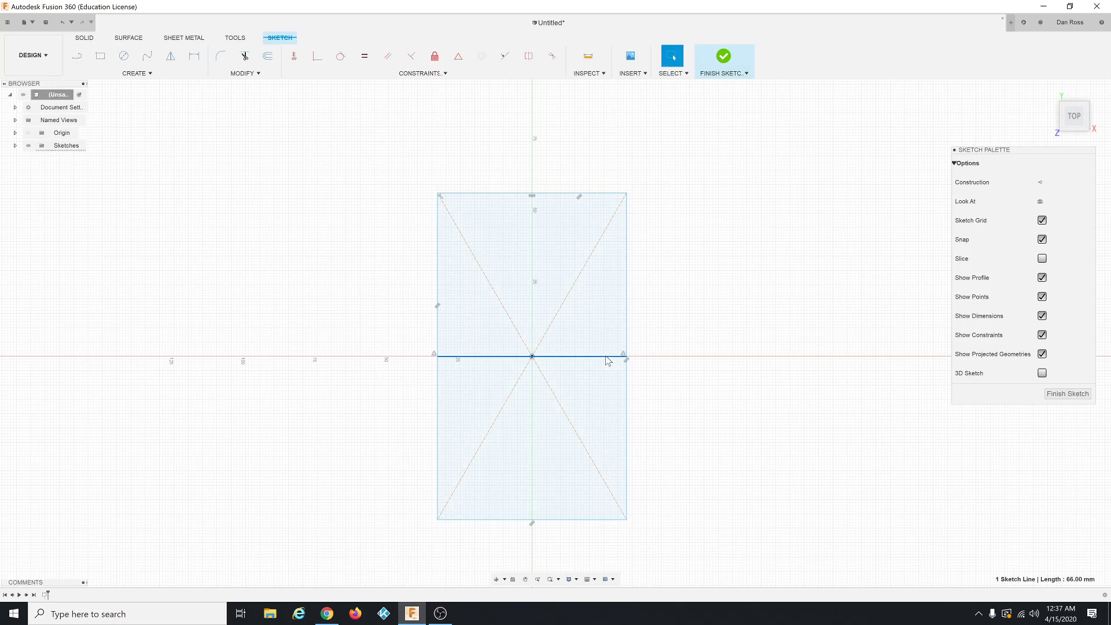
left_click(1039, 184)
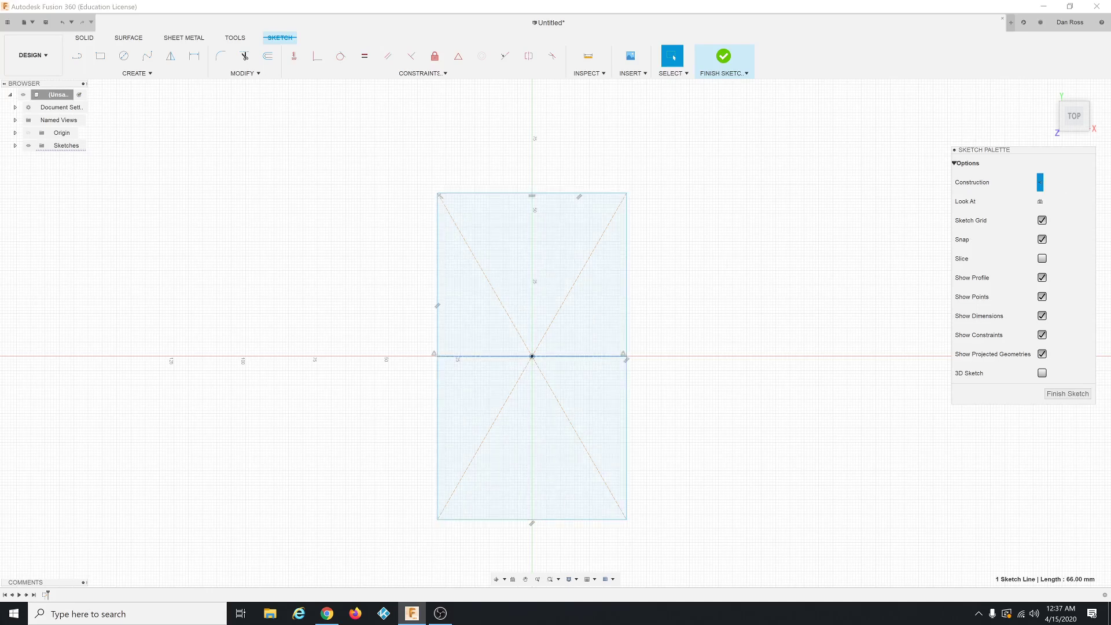
key("alt+Tab")
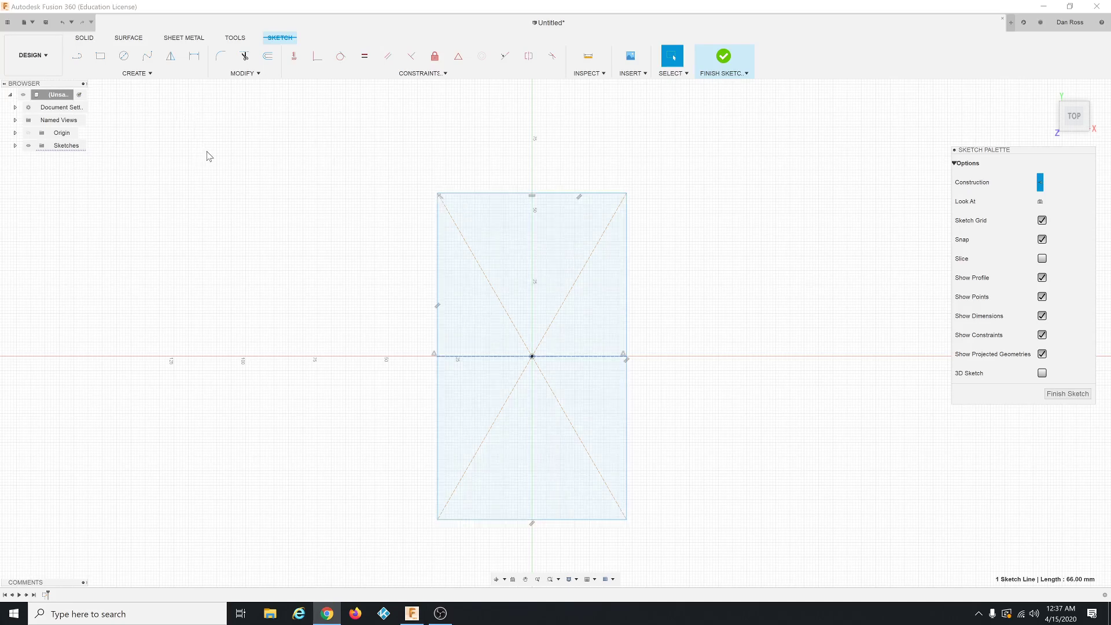
Draw a 25.612 mm diameter circle centred on the origin.
left_click(124, 61)
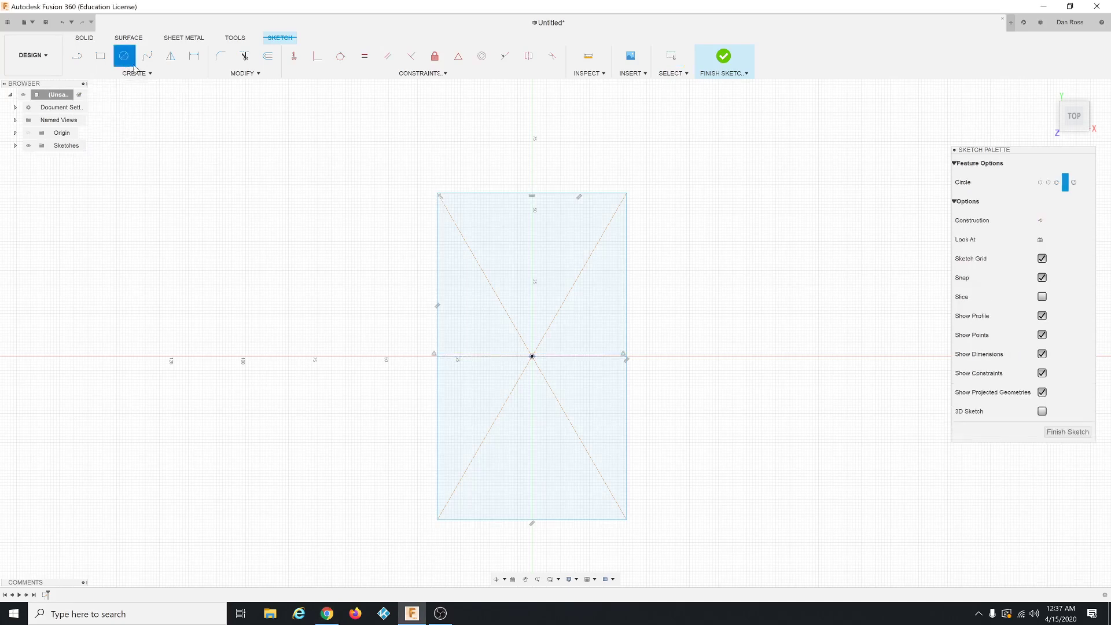
left_click(532, 357)
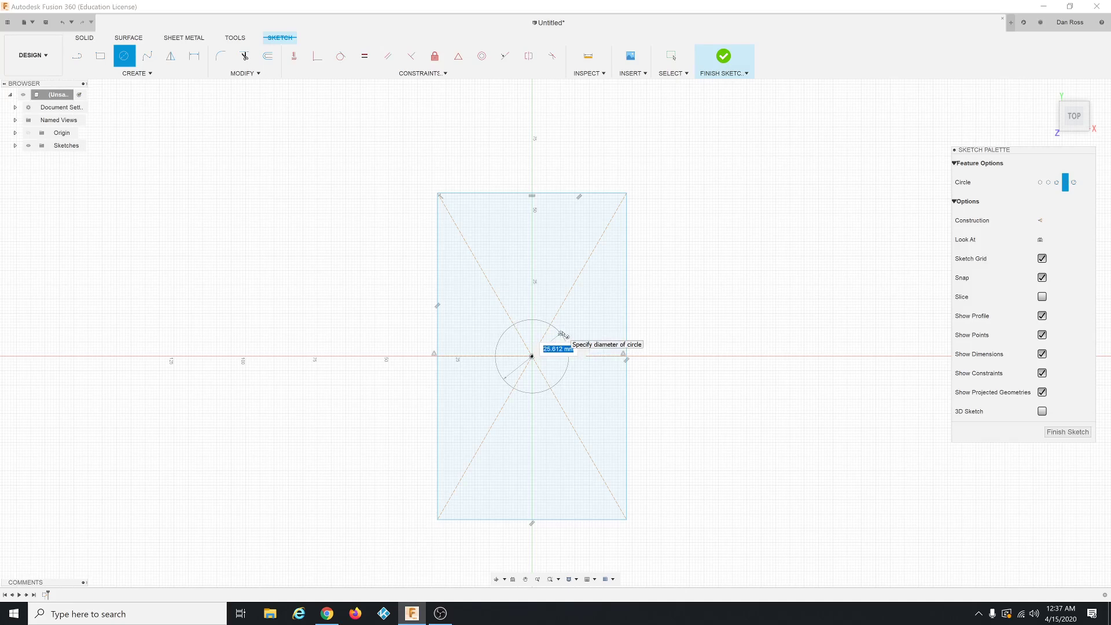
left_click(561, 334)
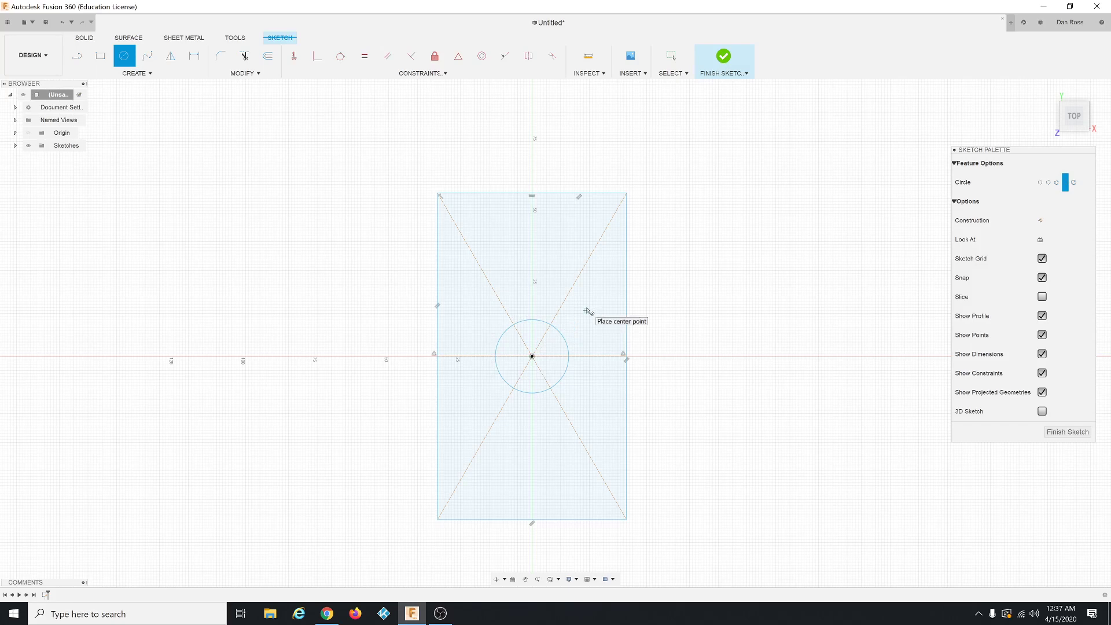
key("Escape")
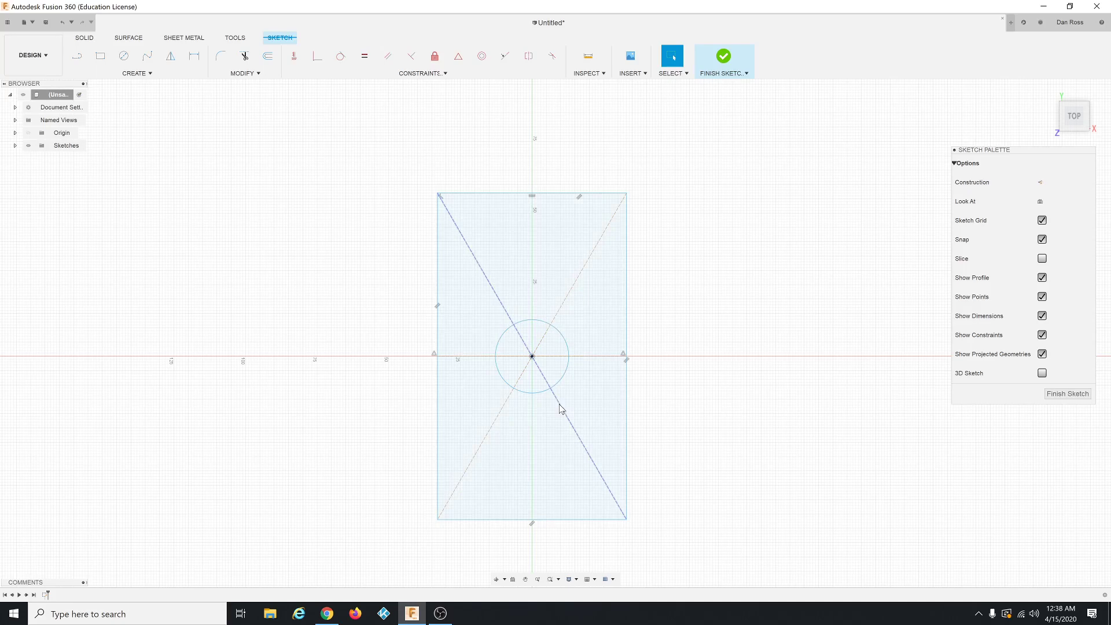
key("ctrl+a")
Draw a 43 by 20 mm two-point rectangle above the circle.
left_click(139, 73)
mouse_move(140, 97)
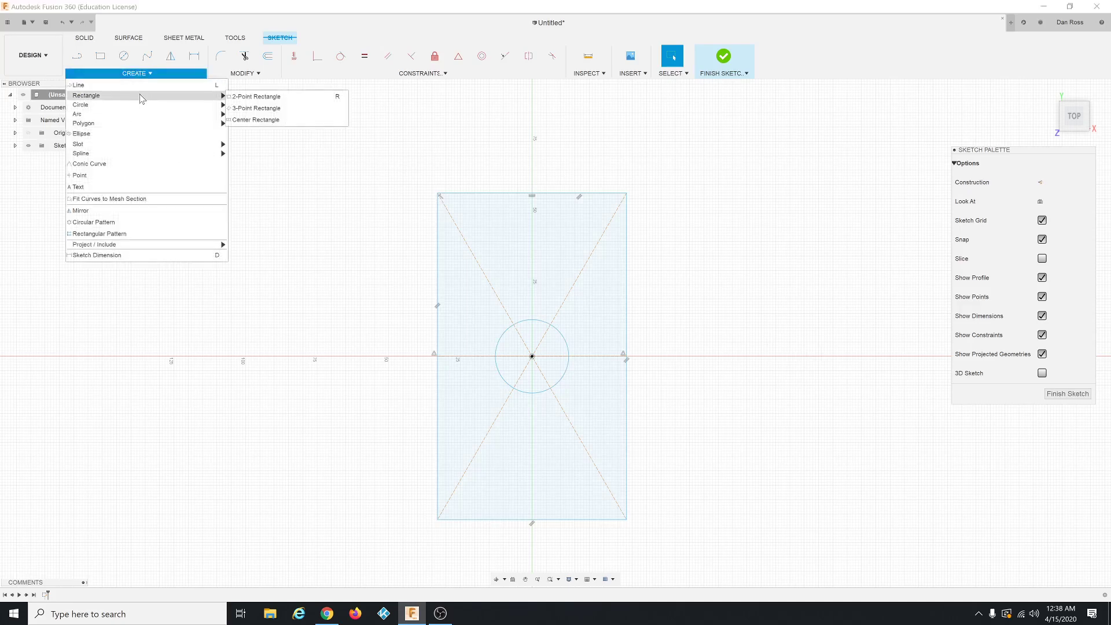
left_click(257, 98)
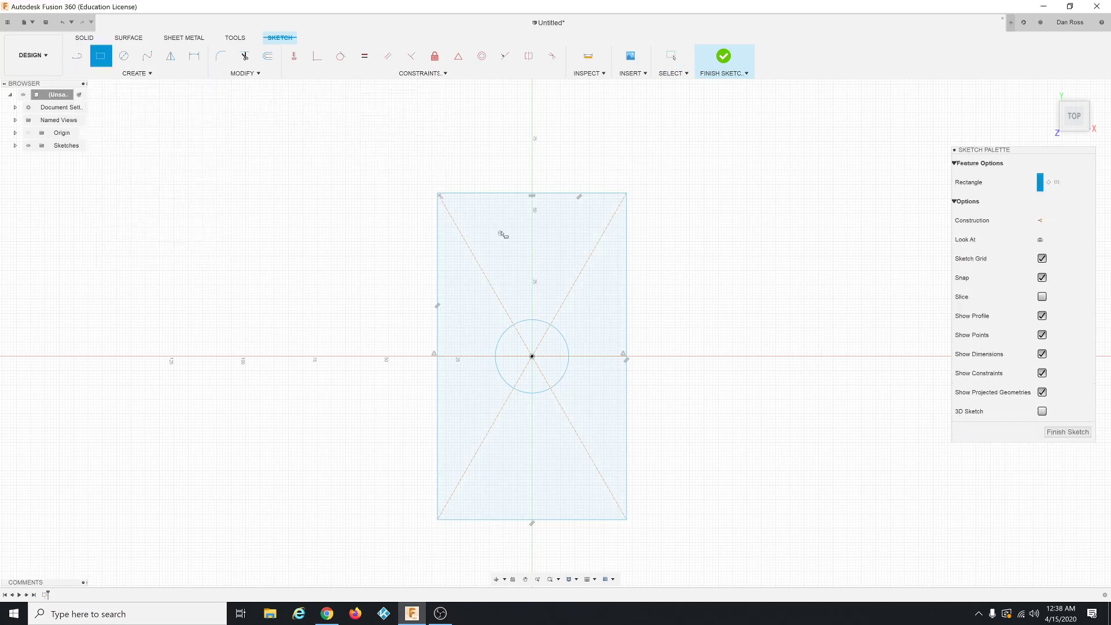
left_click(461, 219)
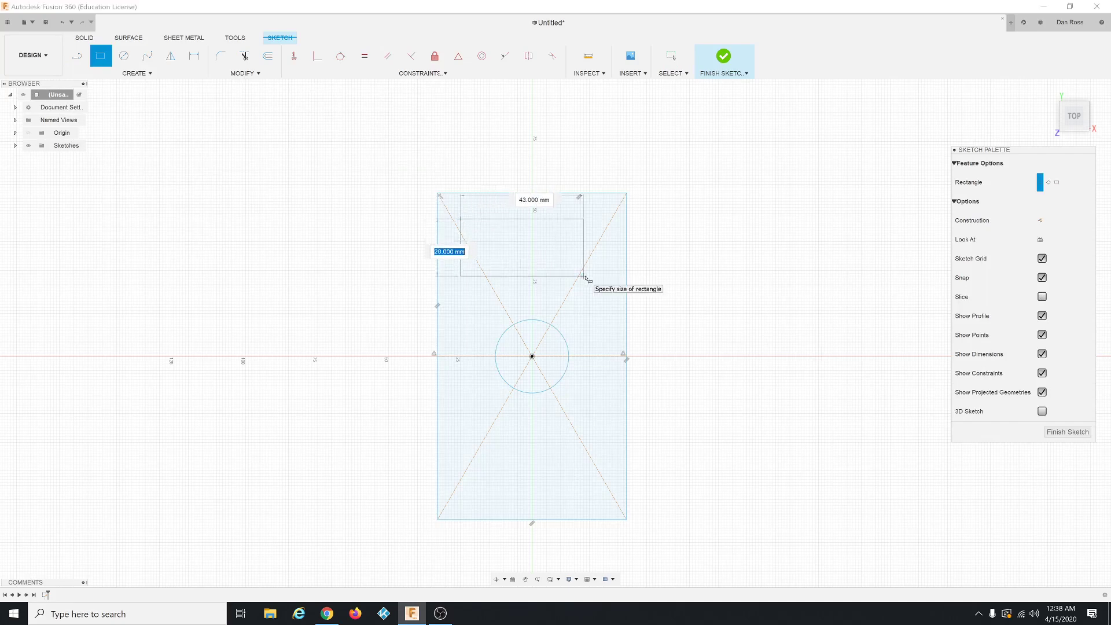
key("Tab")
key("Return")
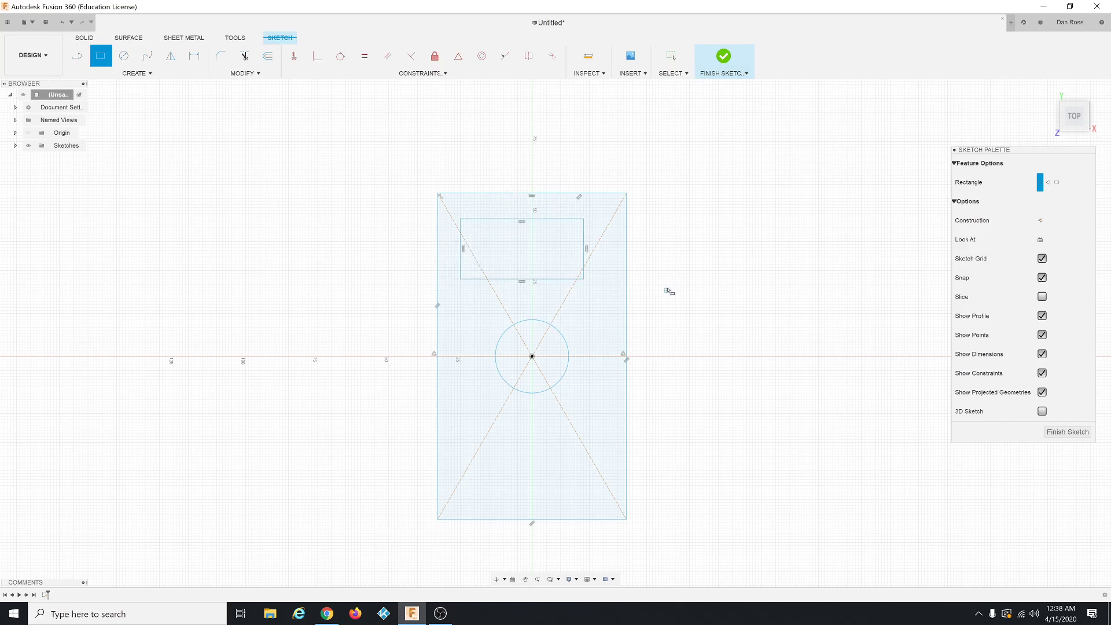
scroll(550, 214, "up", 1)
scroll(550, 214, "up", 1)
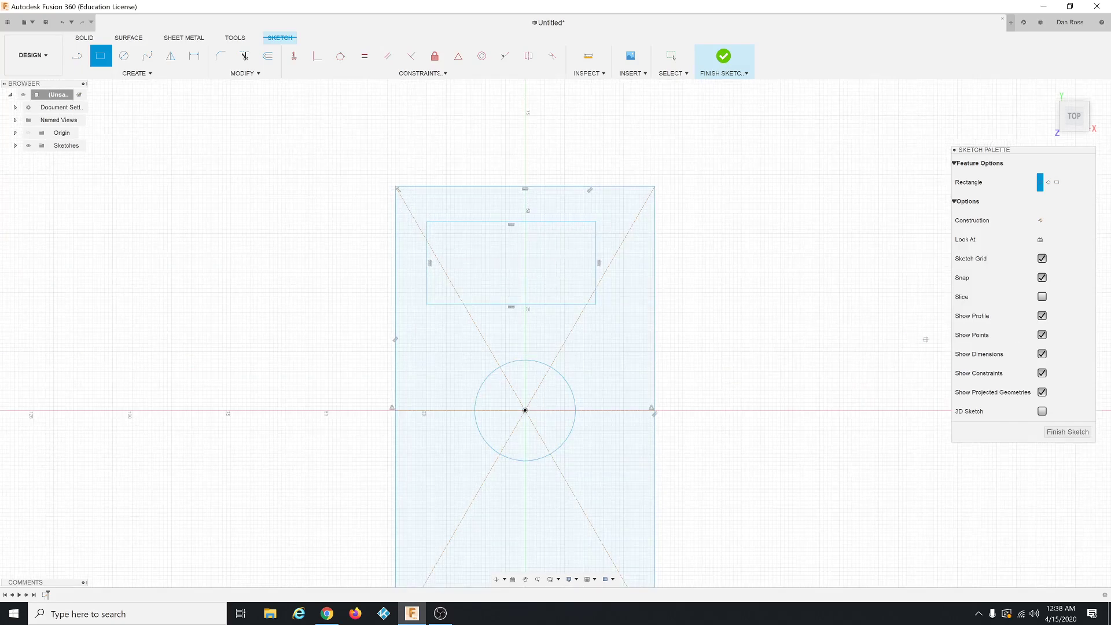
key("alt+Tab")
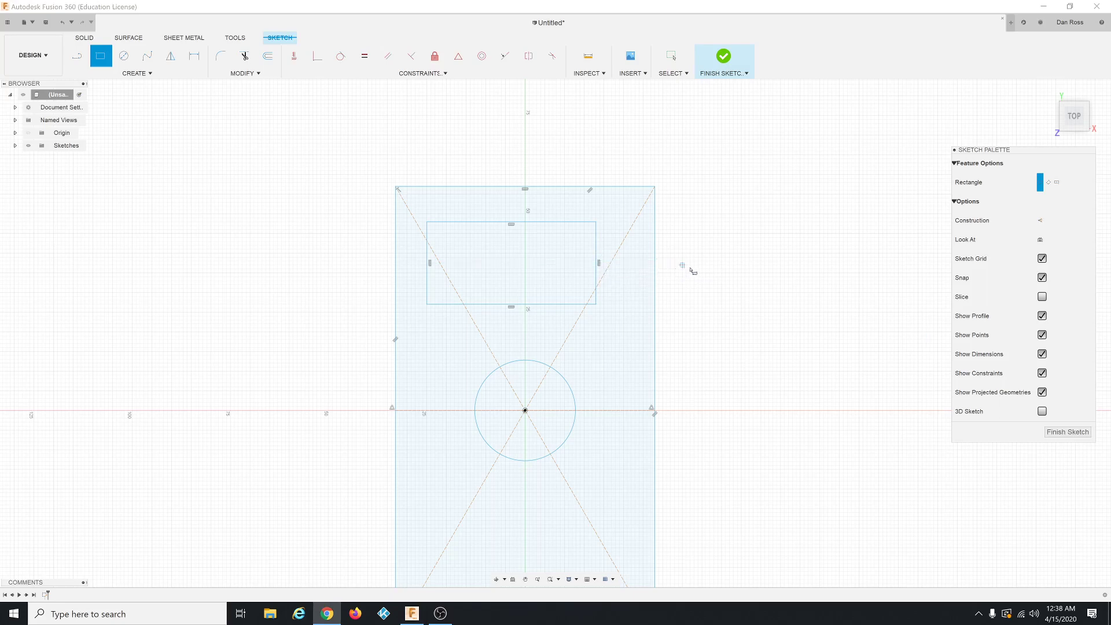
Convert the upper rectangle's left and right sides to construction lines.
key("Escape")
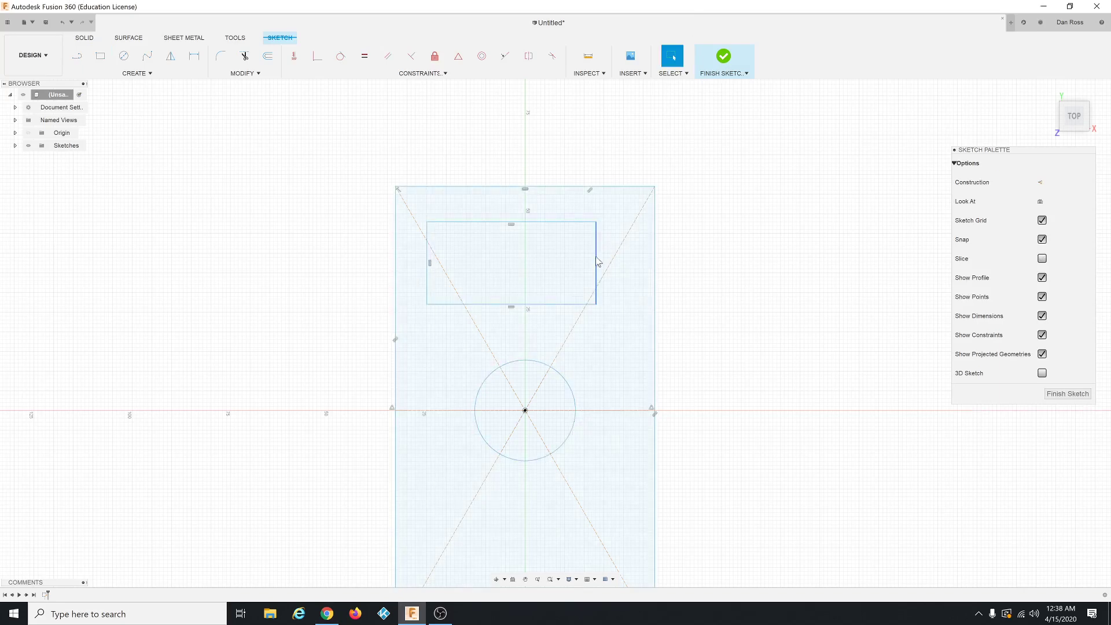
left_click(597, 262)
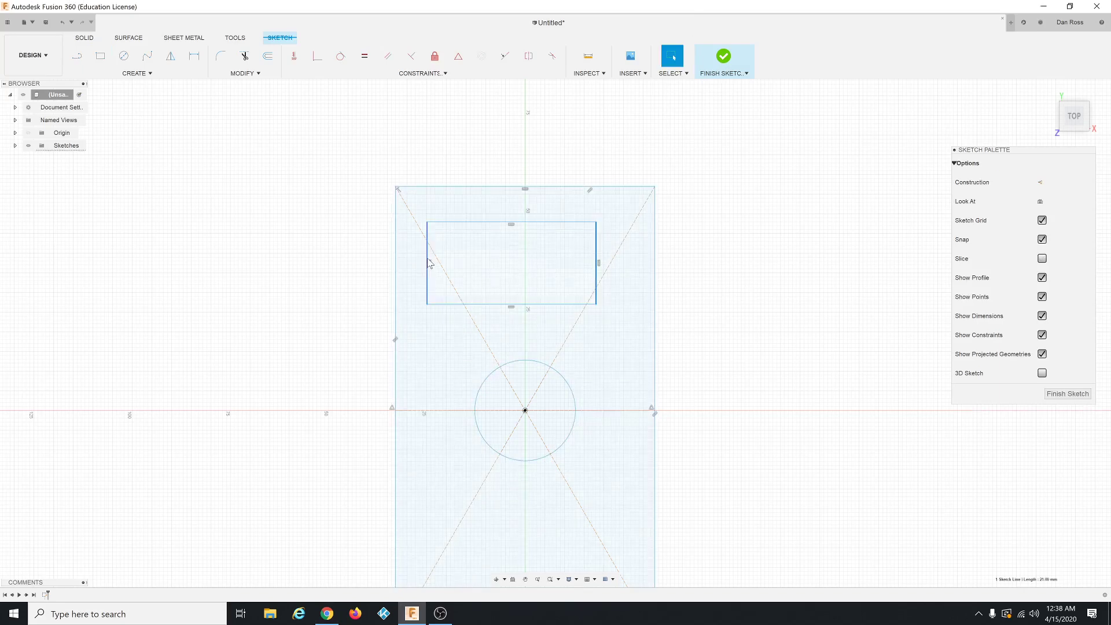
left_click(429, 264, "ctrl")
left_click(1041, 183)
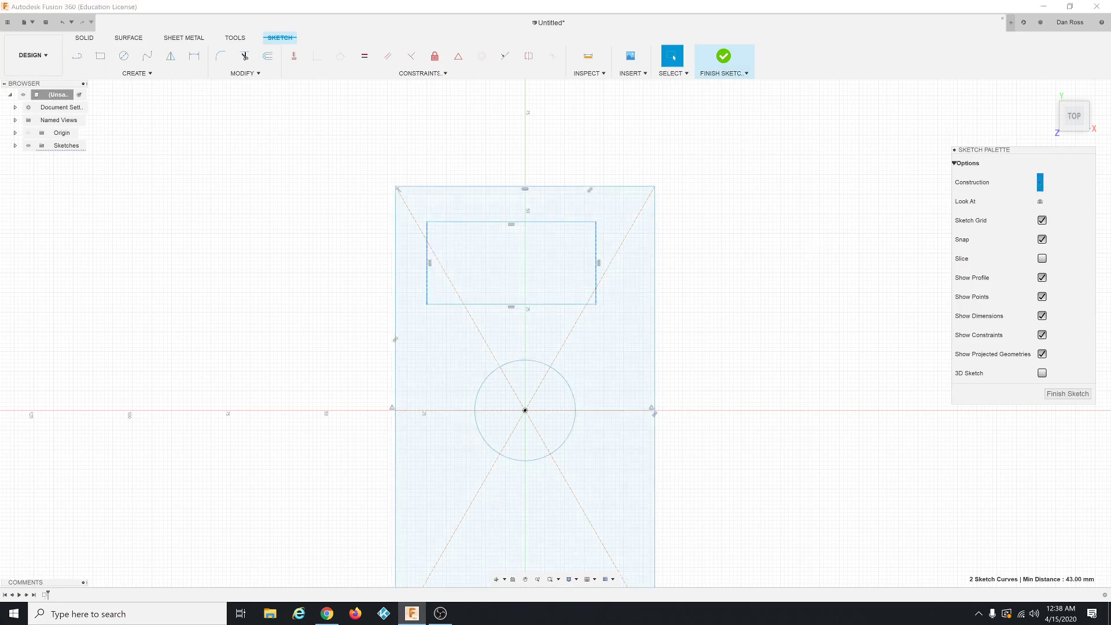
key("alt+Tab")
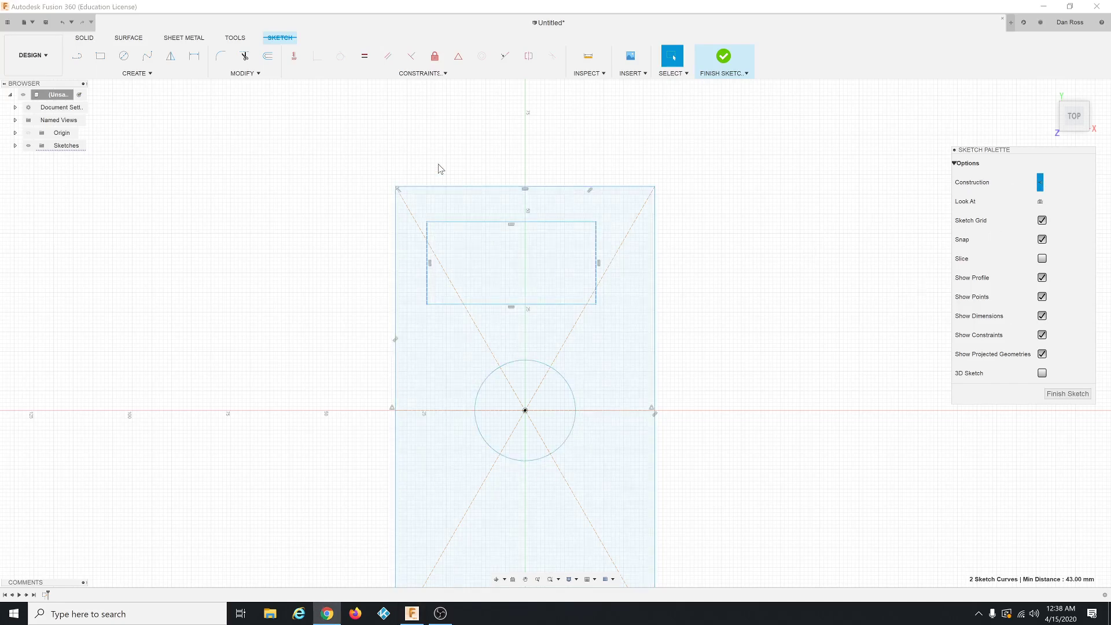
Draw outward-bulging 3-point arcs across the upper rectangle's left and right ends.
left_click(142, 76)
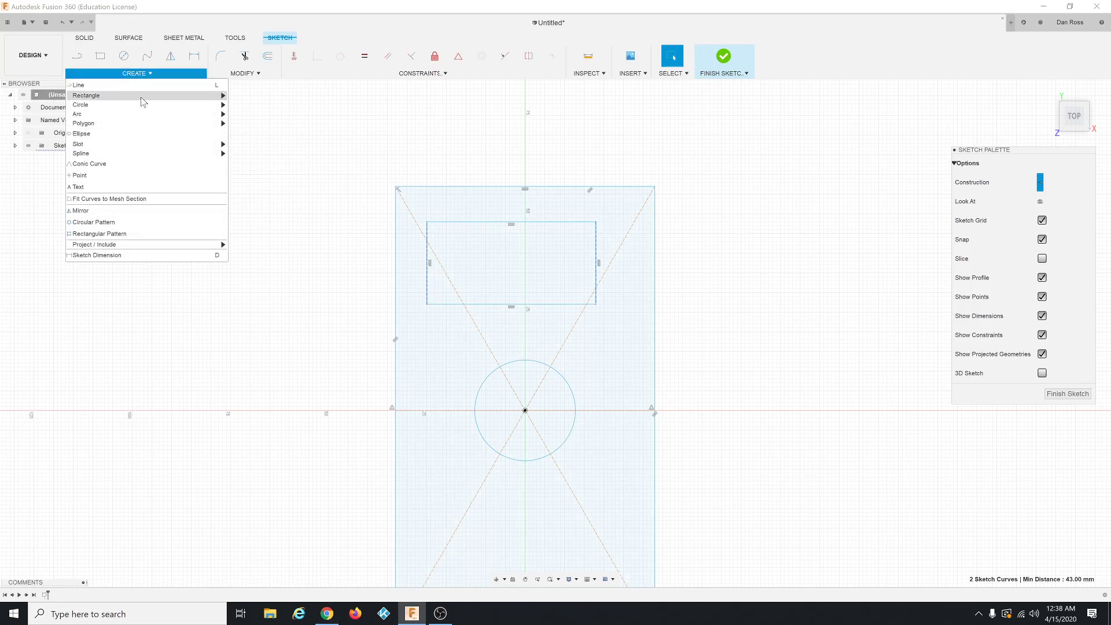
mouse_move(139, 118)
left_click(247, 116)
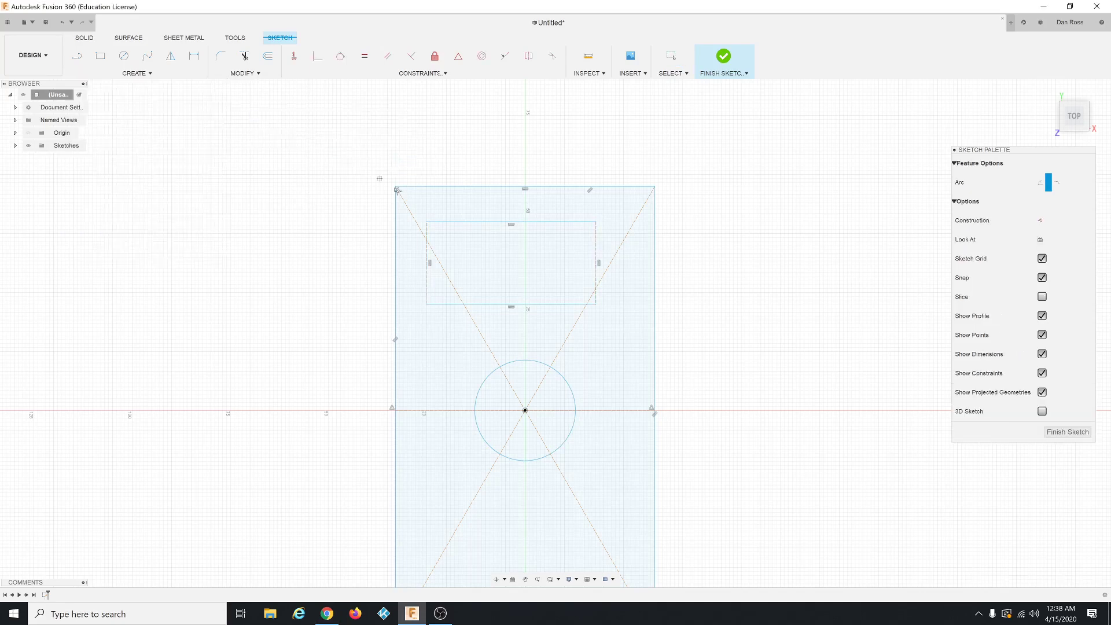
left_click(427, 223)
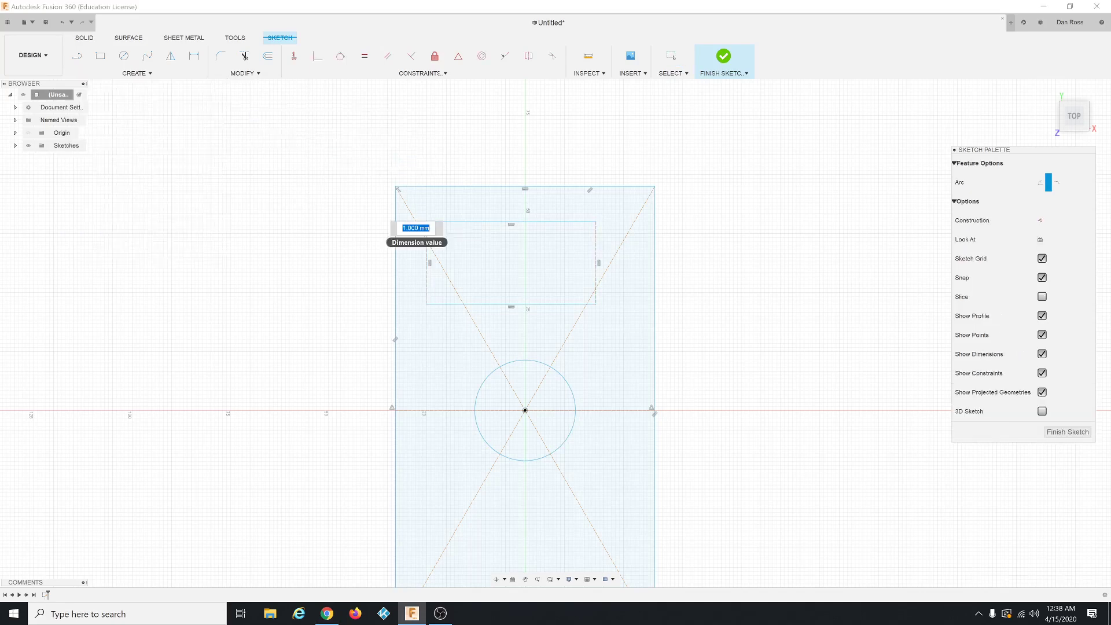
left_click(427, 304)
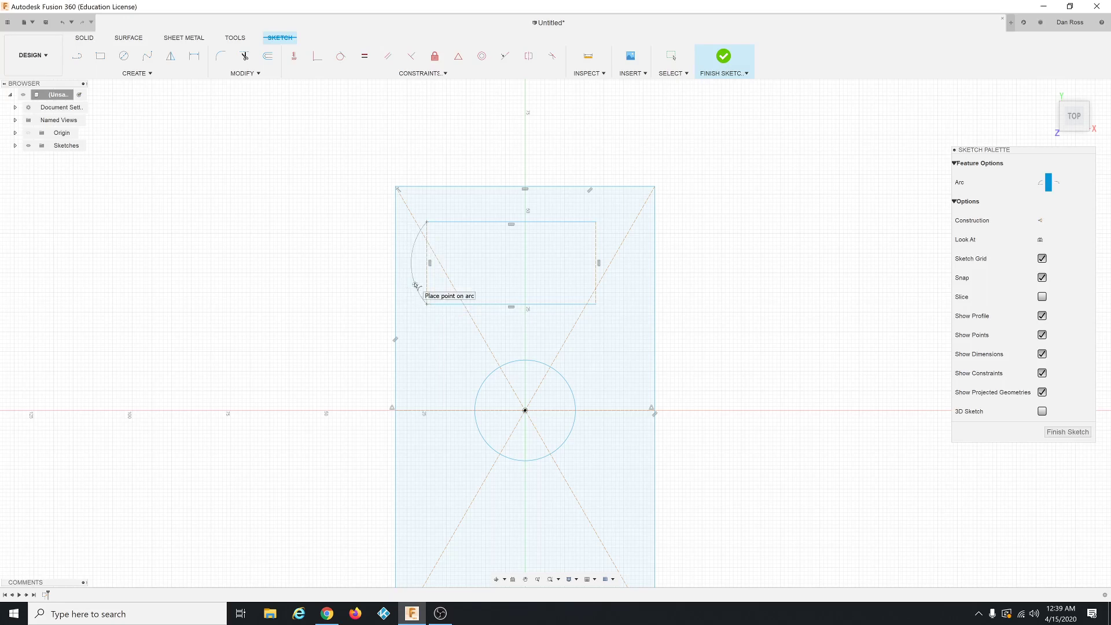
left_click(414, 284)
left_click(596, 222)
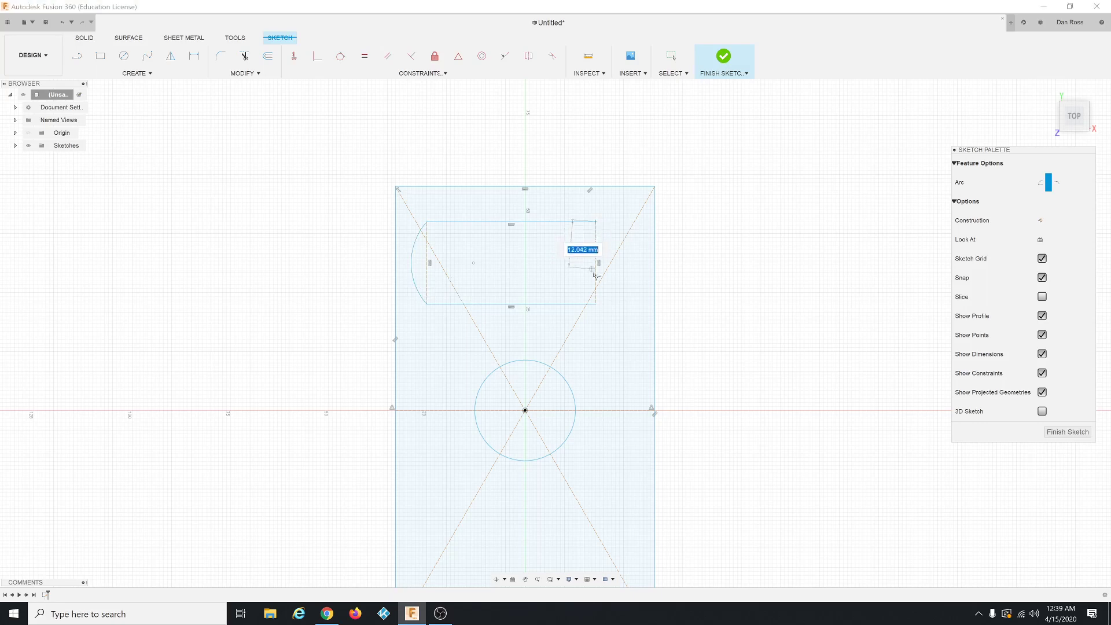
left_click(597, 303)
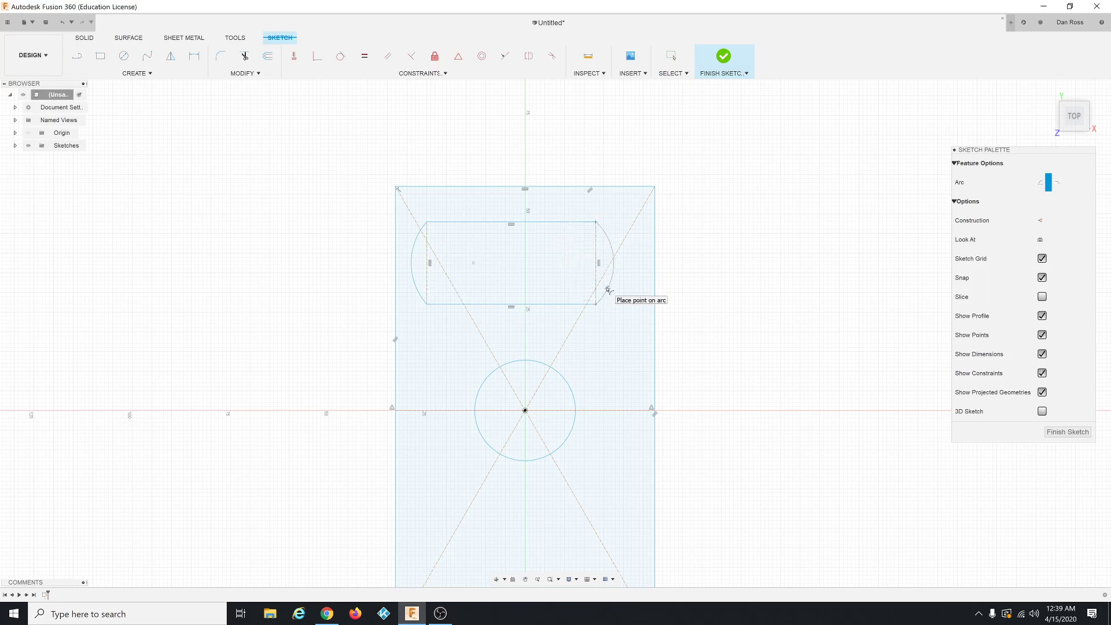
left_click(608, 290)
key("Escape")
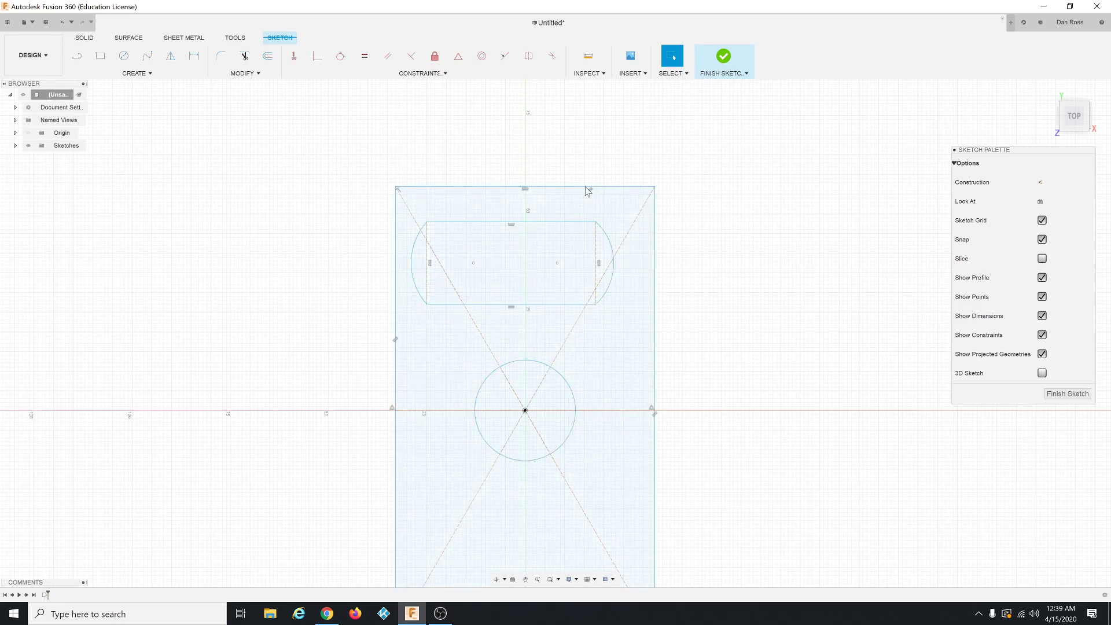
scroll(536, 154, "down", 2)
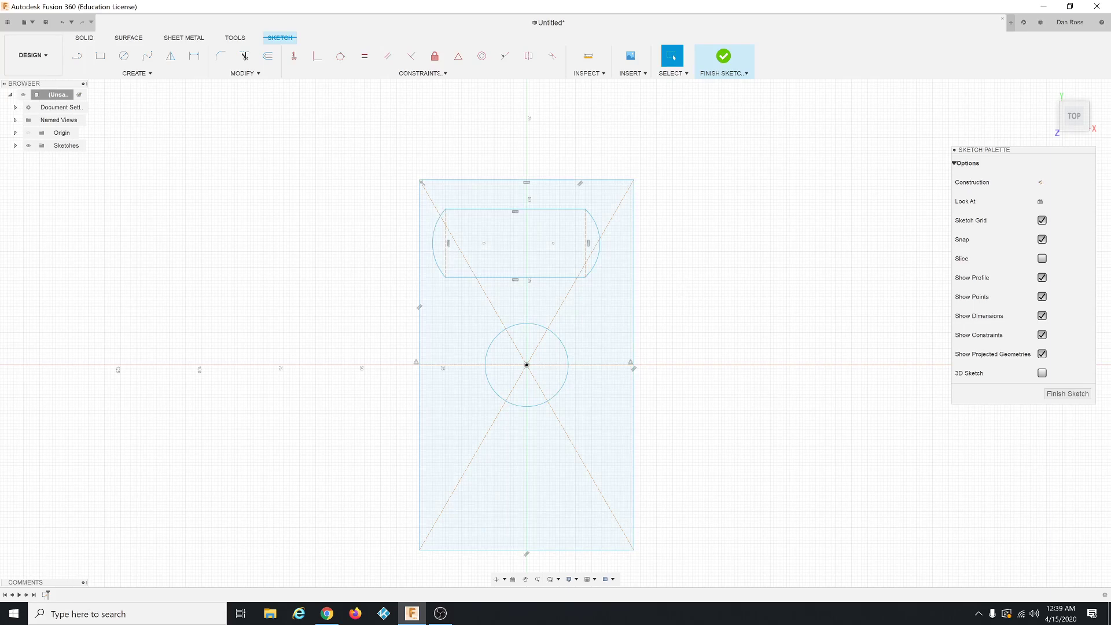
Mirror all top slot curves across the horizontal x-axis line to form the bottom slot.
key("alt+Tab")
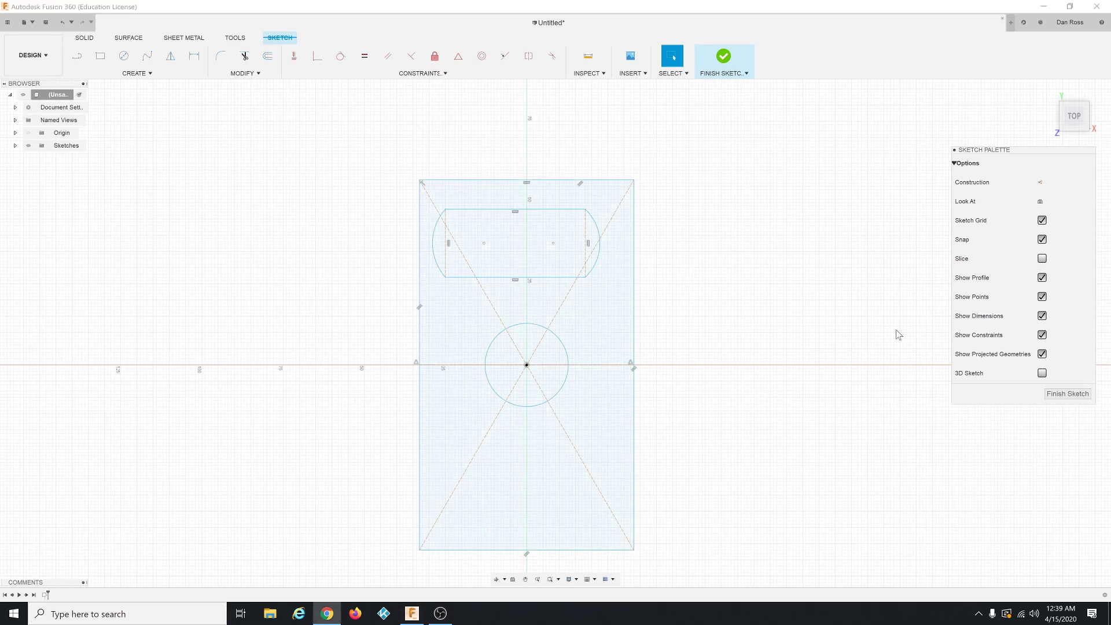
left_click(242, 73)
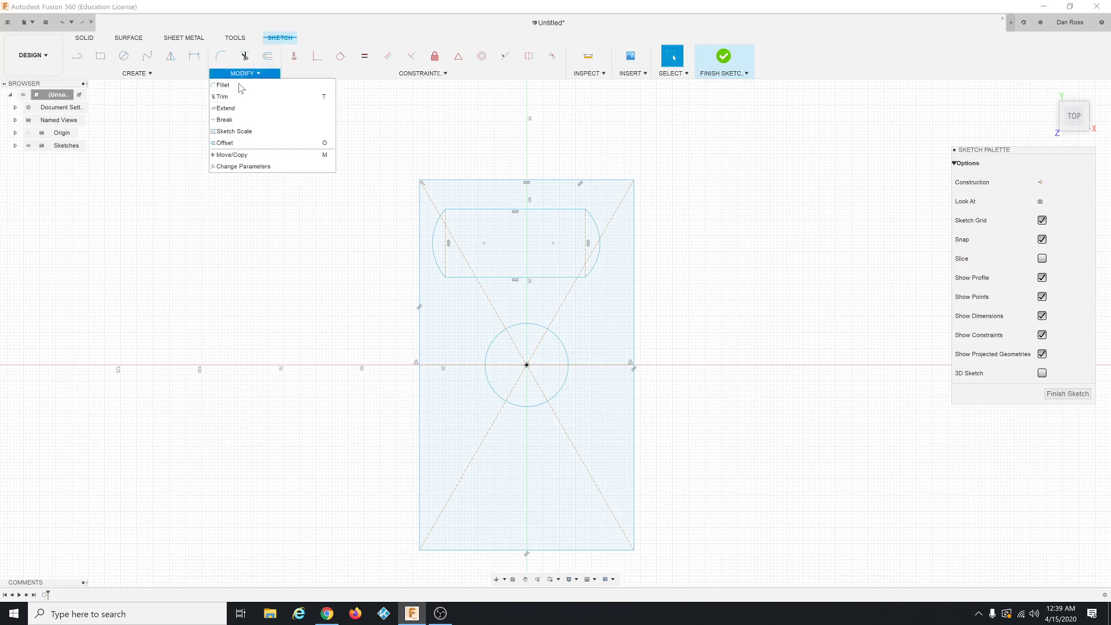
left_click(166, 75)
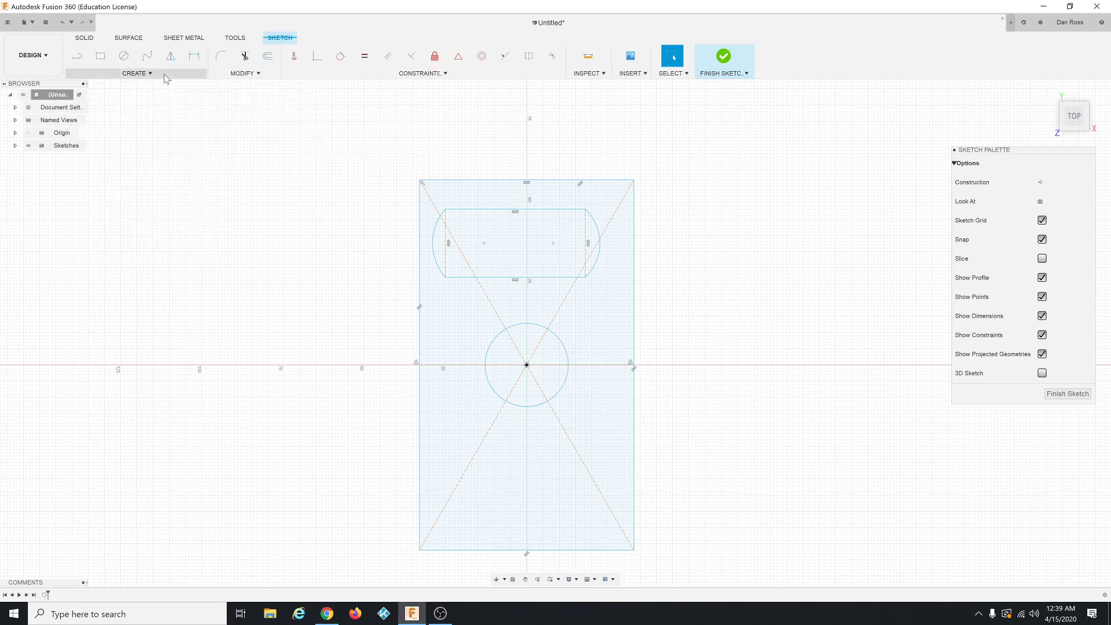
left_click(165, 77)
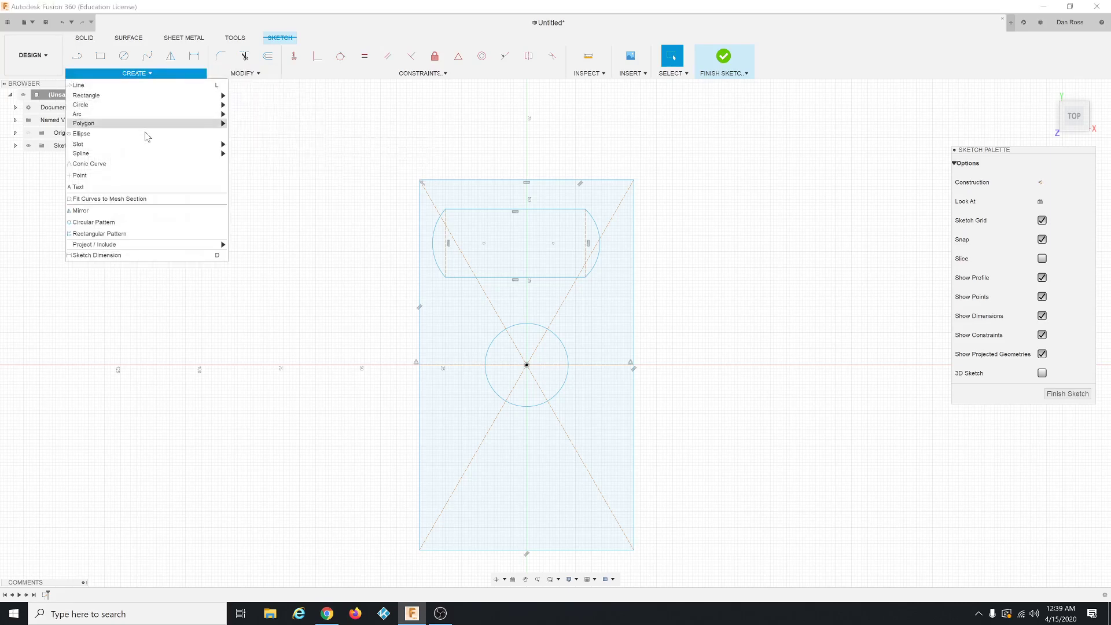
left_click(138, 215)
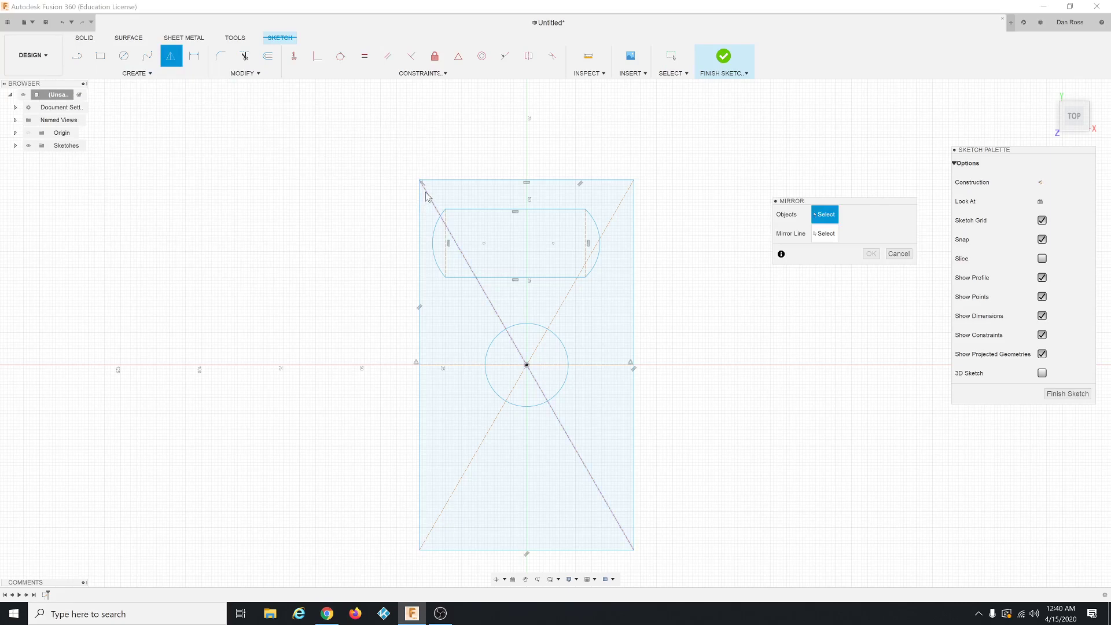
left_click_drag(423, 192, 610, 293)
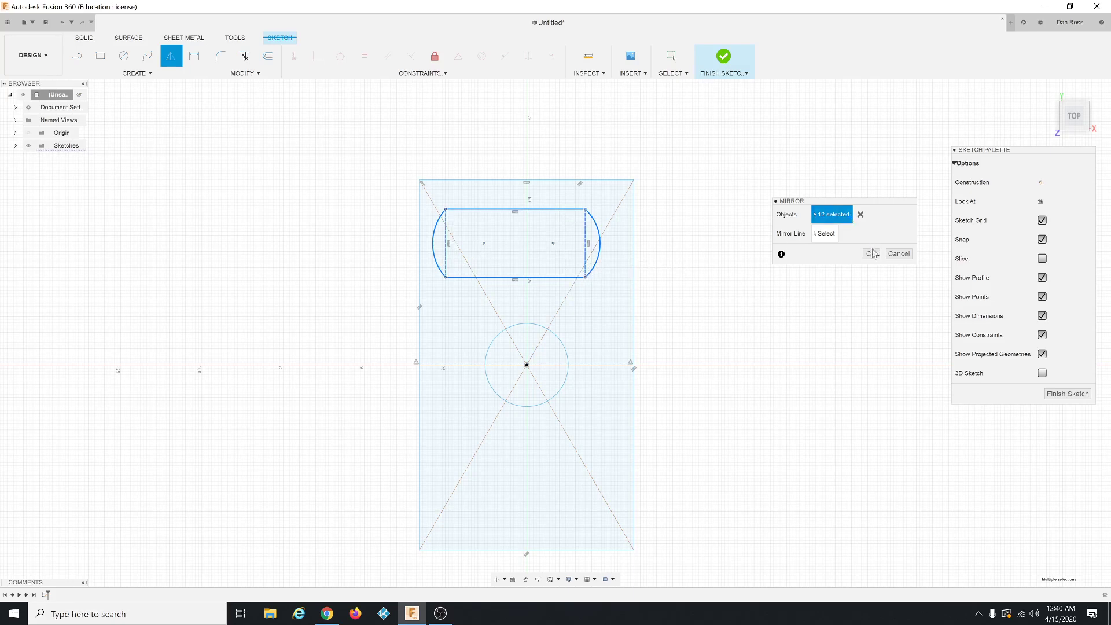
left_click(826, 239)
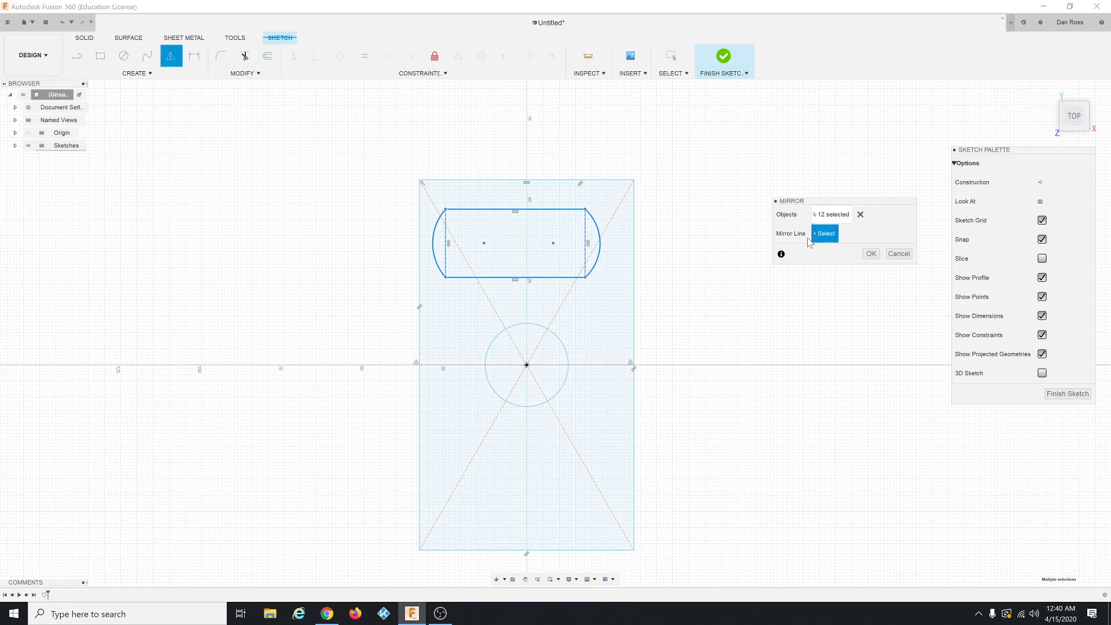
left_click(597, 366)
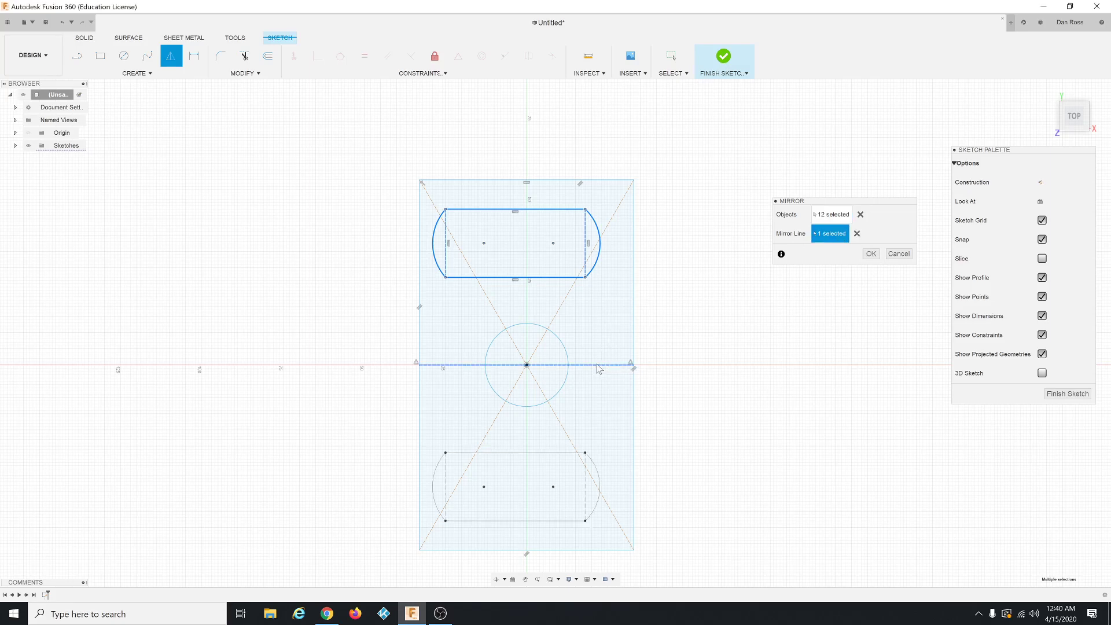
left_click(870, 254)
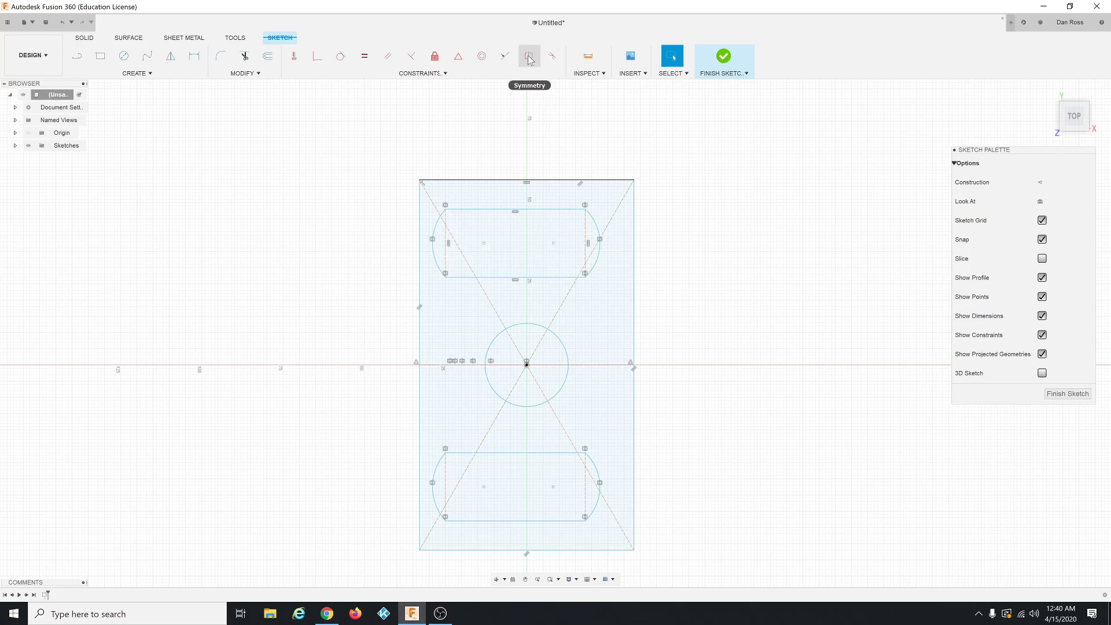
key("Escape")
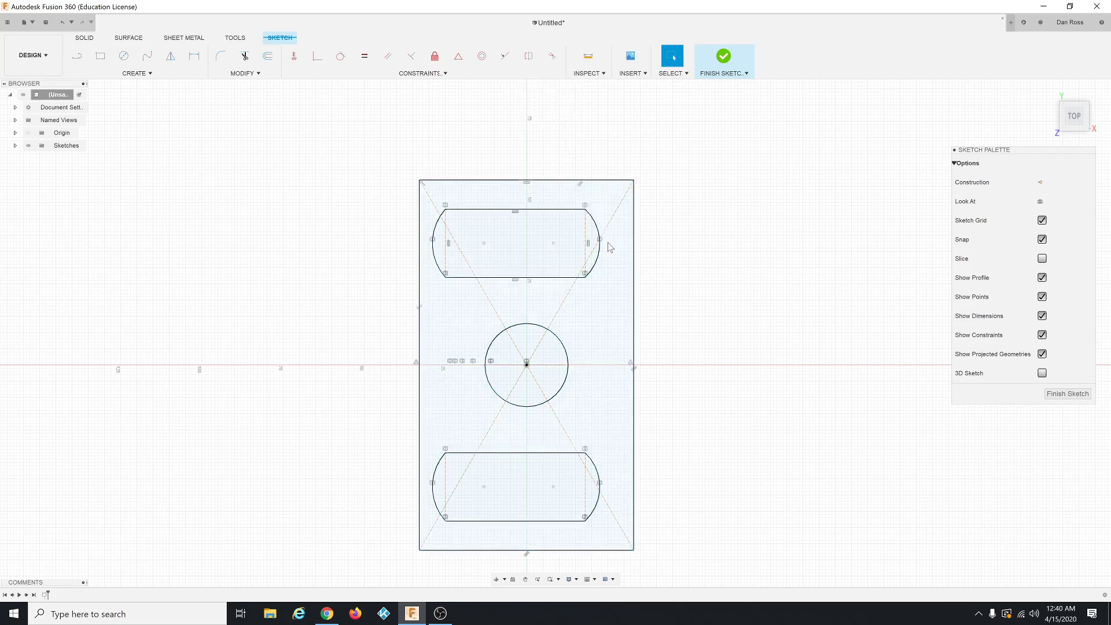
key("ctrl+z")
left_click(585, 517)
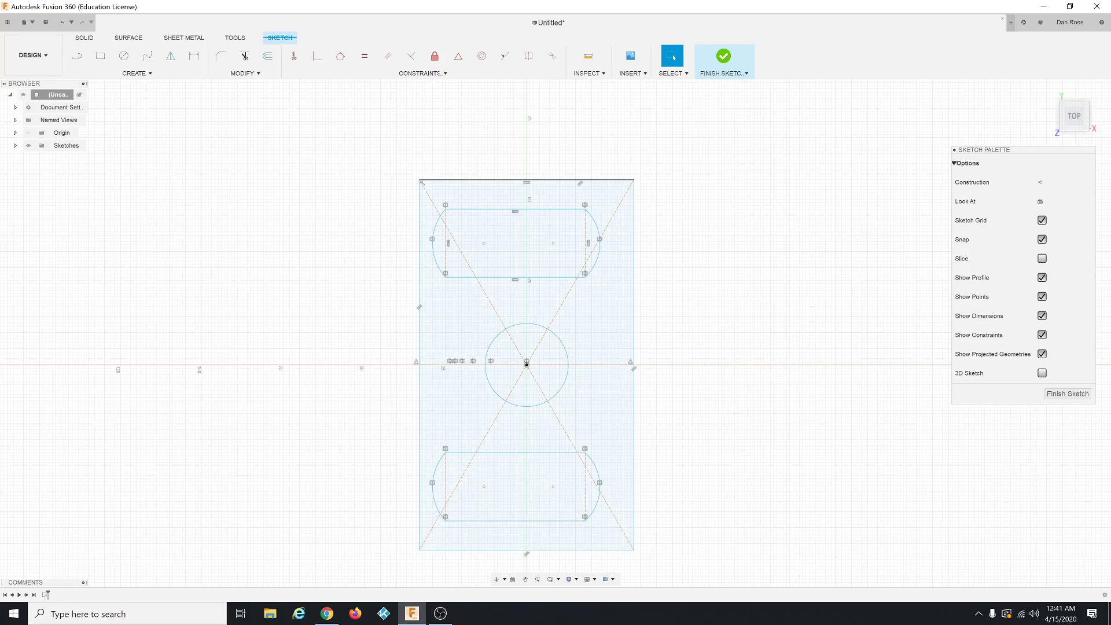
key("alt+Tab")
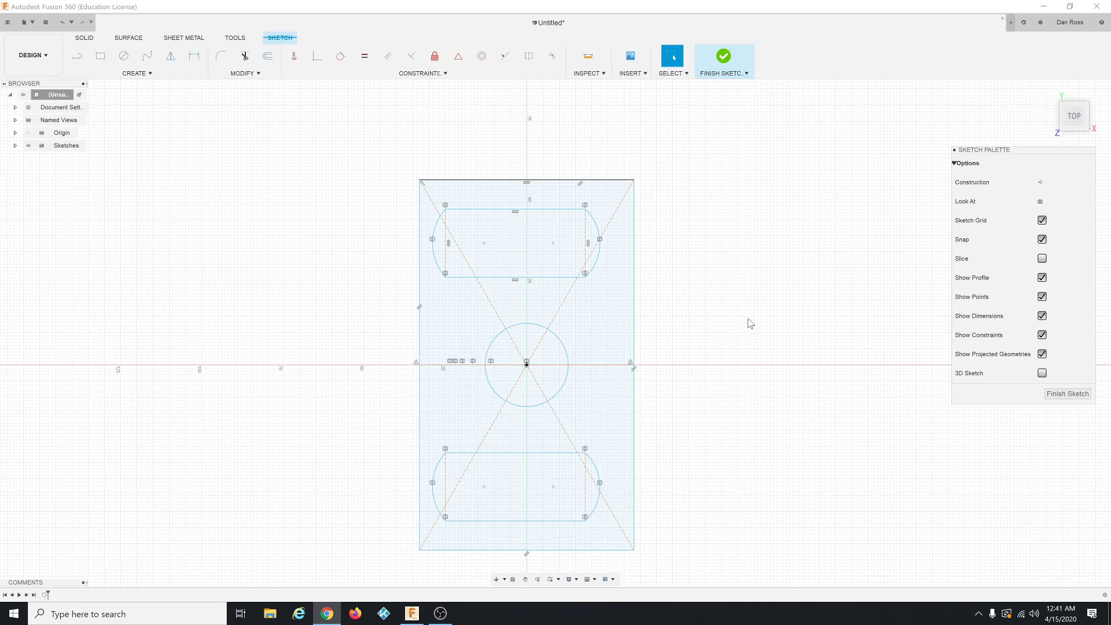
Apply a concentric constraint between the top slot's left and right arcs.
left_click(485, 60)
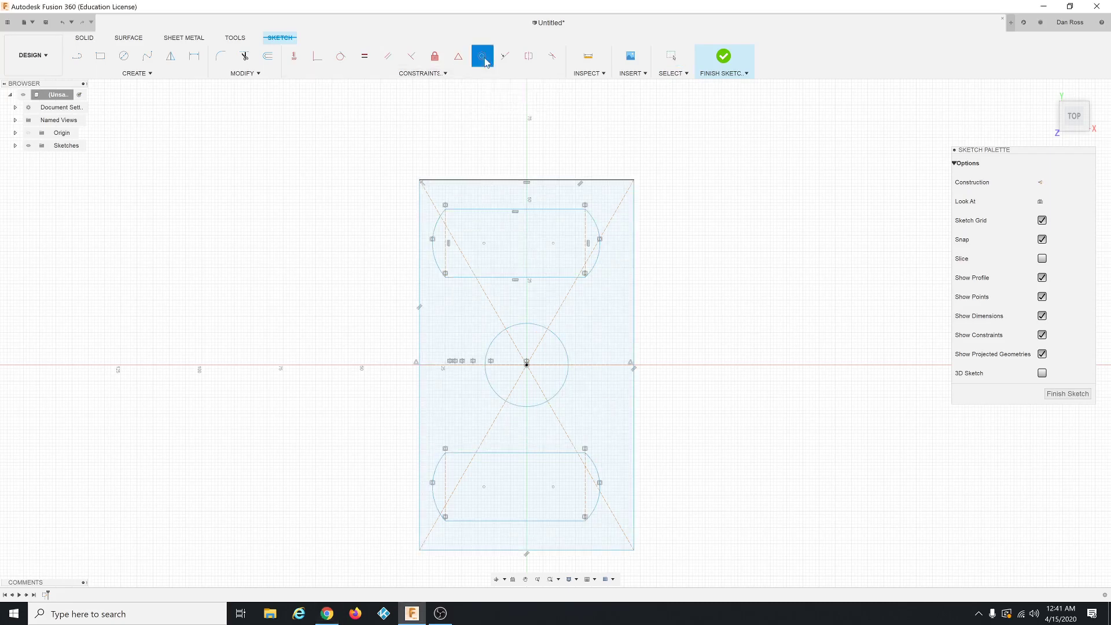
left_click(436, 227)
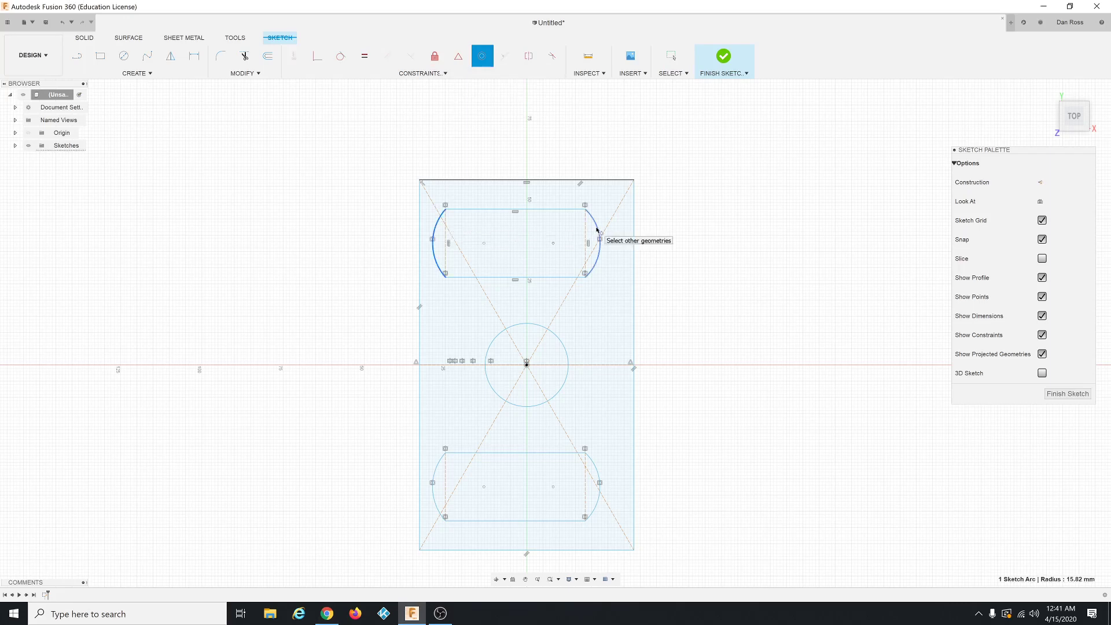
left_click(596, 230)
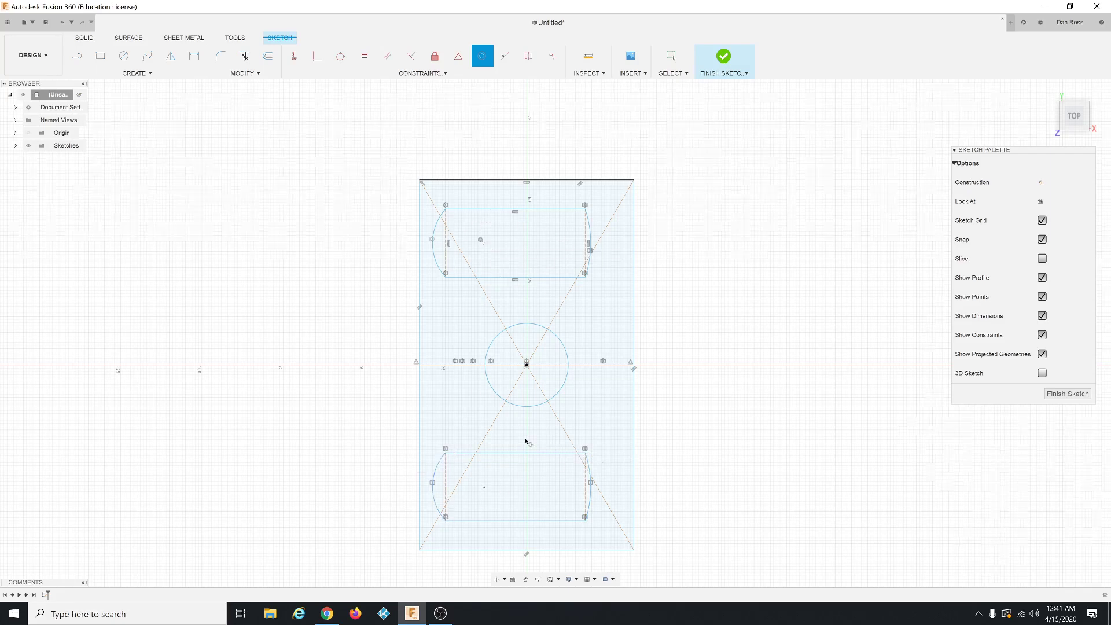
scroll(524, 441, "up", 1)
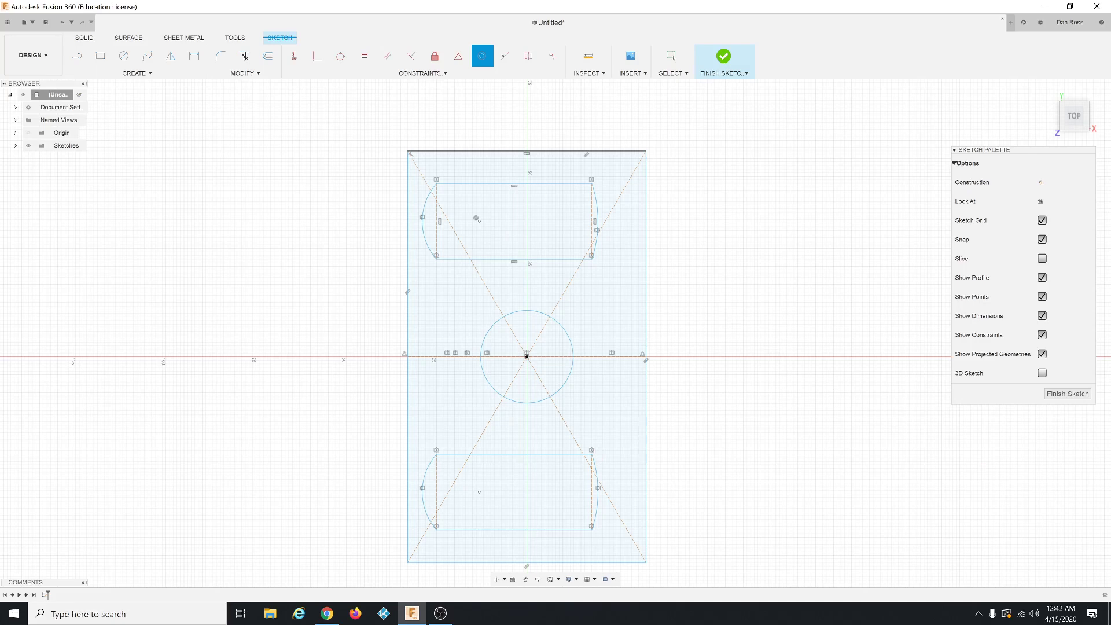
left_click(327, 613)
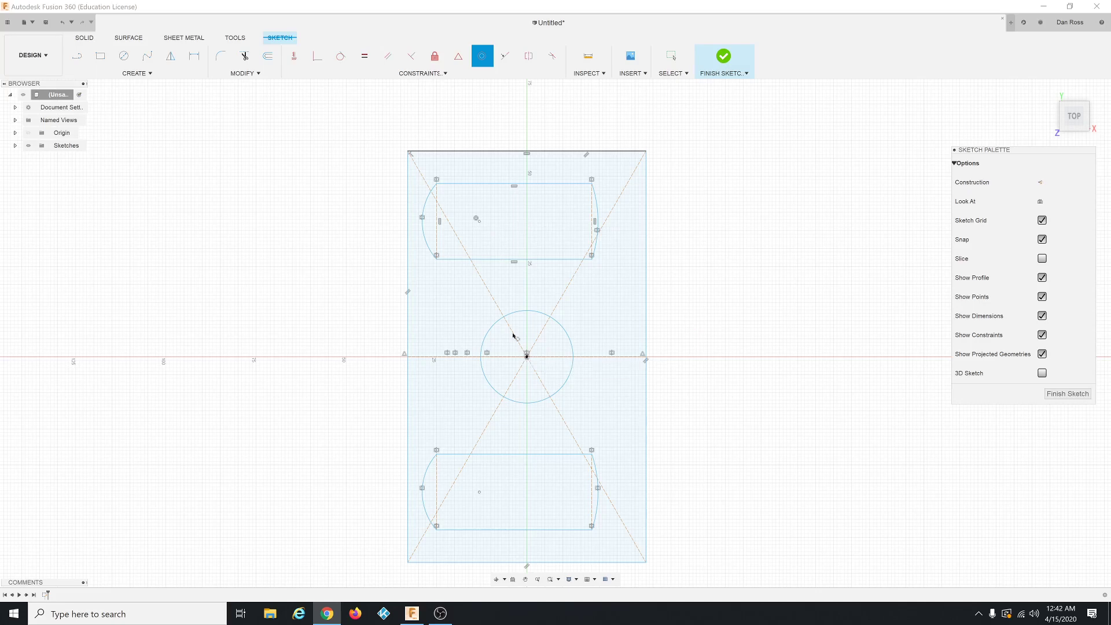
Vertically constrain the top slot's centre point to the circle's centre point.
left_click(295, 56)
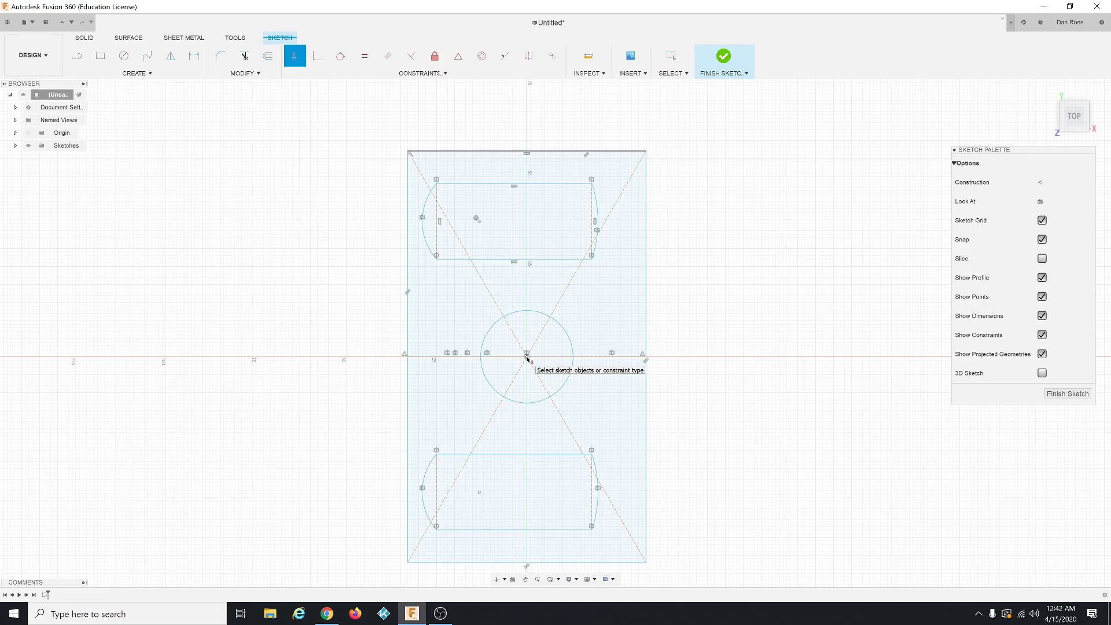
left_click(527, 357)
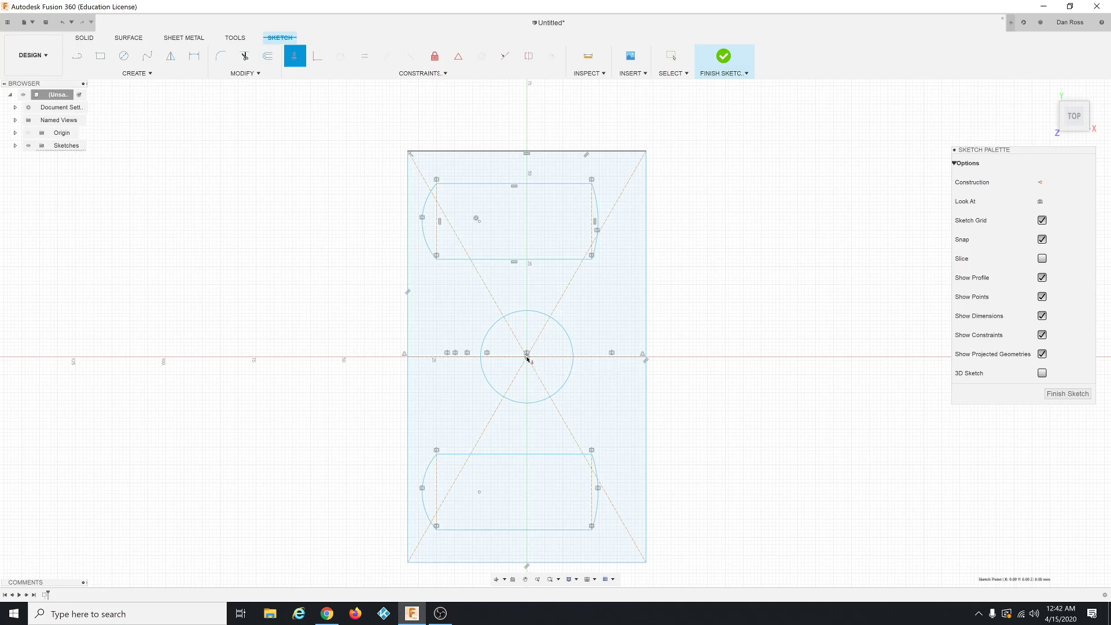
left_click(479, 223)
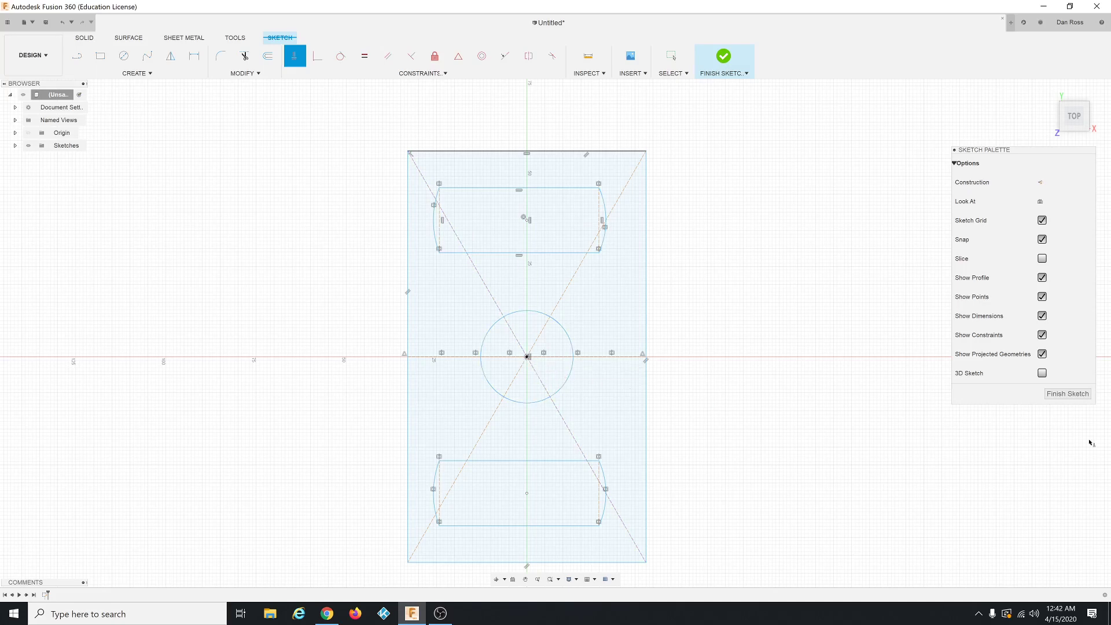
left_click(327, 613)
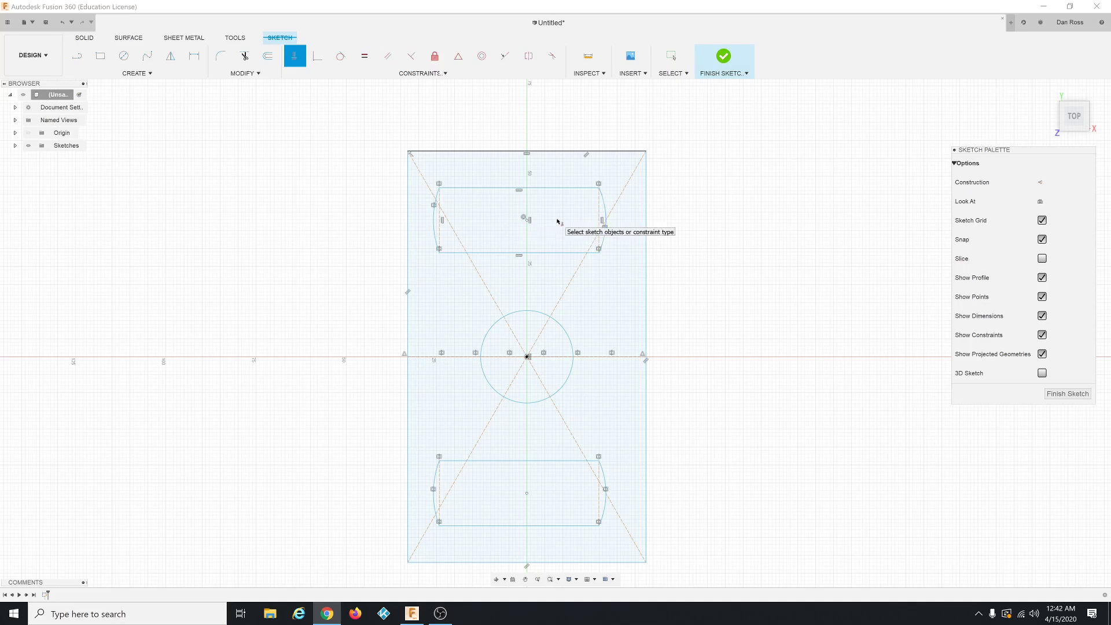
Apply an Equal constraint between the upper slot's right and left end arcs.
left_click(365, 58)
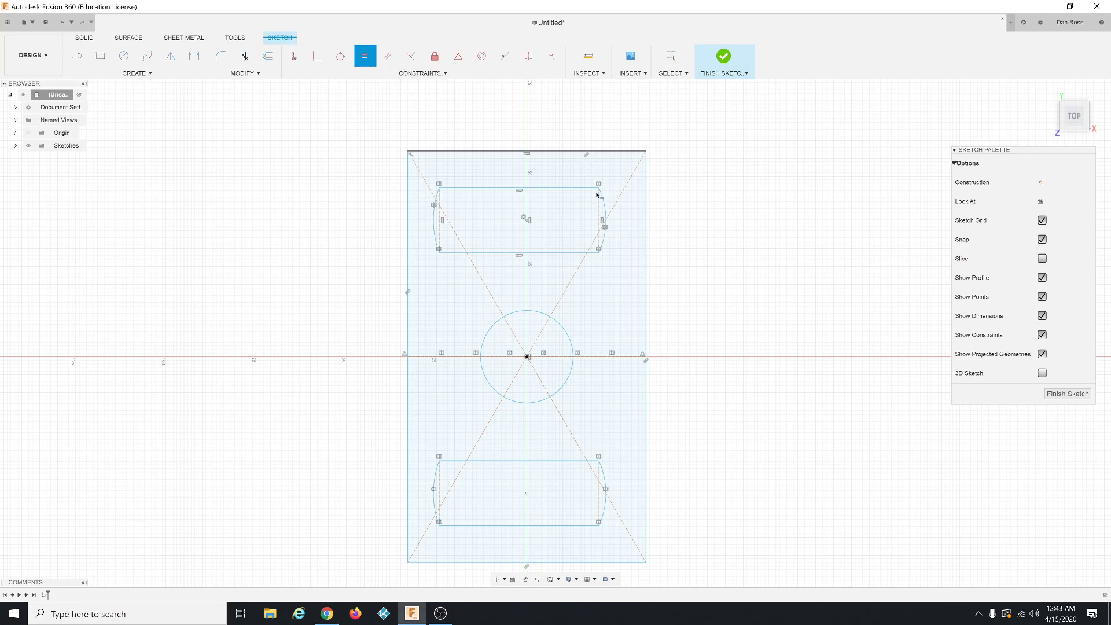
left_click(605, 209)
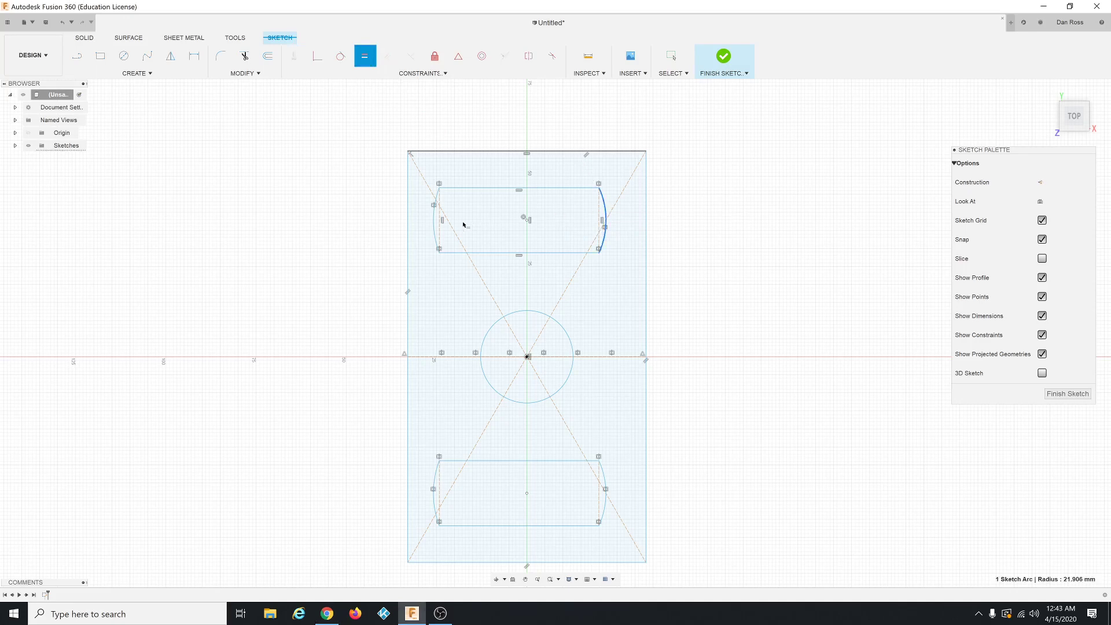
left_click(435, 229)
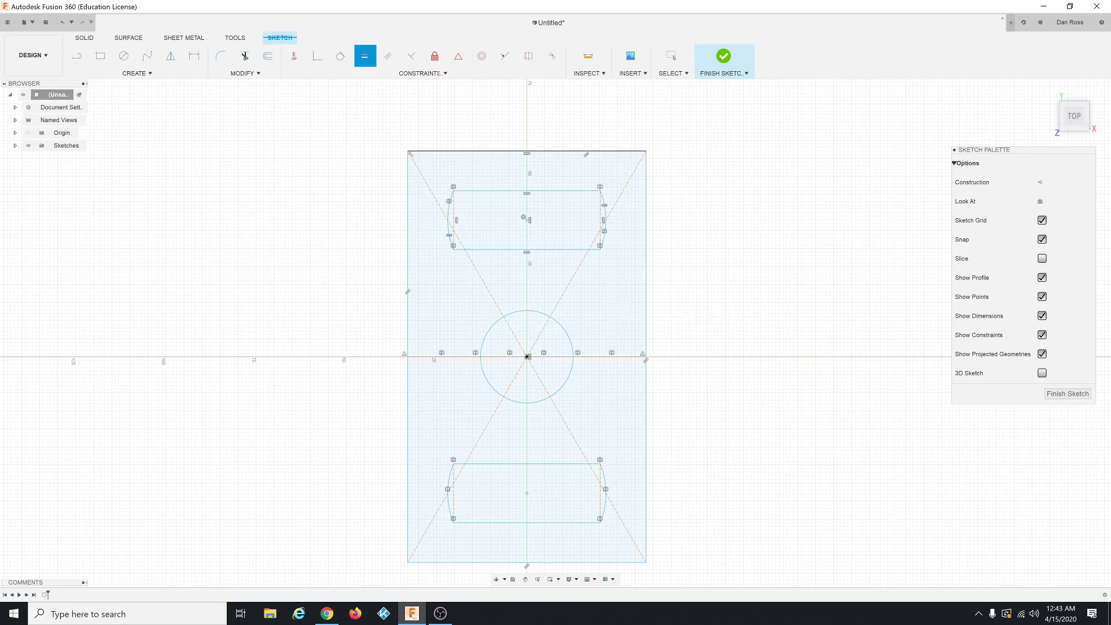
key("alt+Tab")
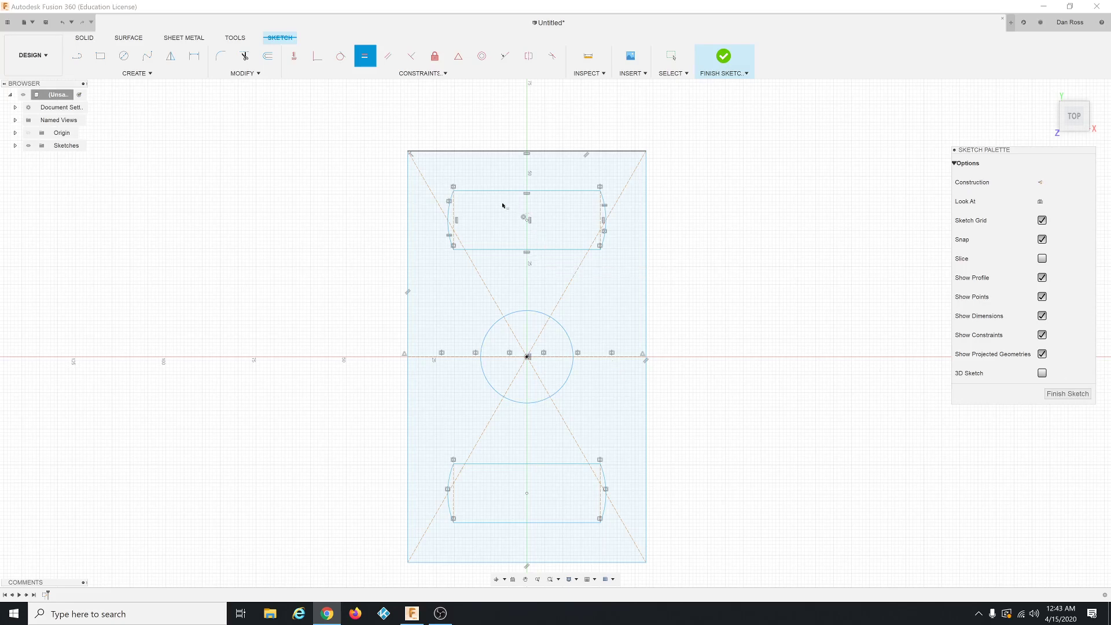
Dimension the rectangle's top edge to 70 mm and its right edge to 114 mm.
left_click(197, 60)
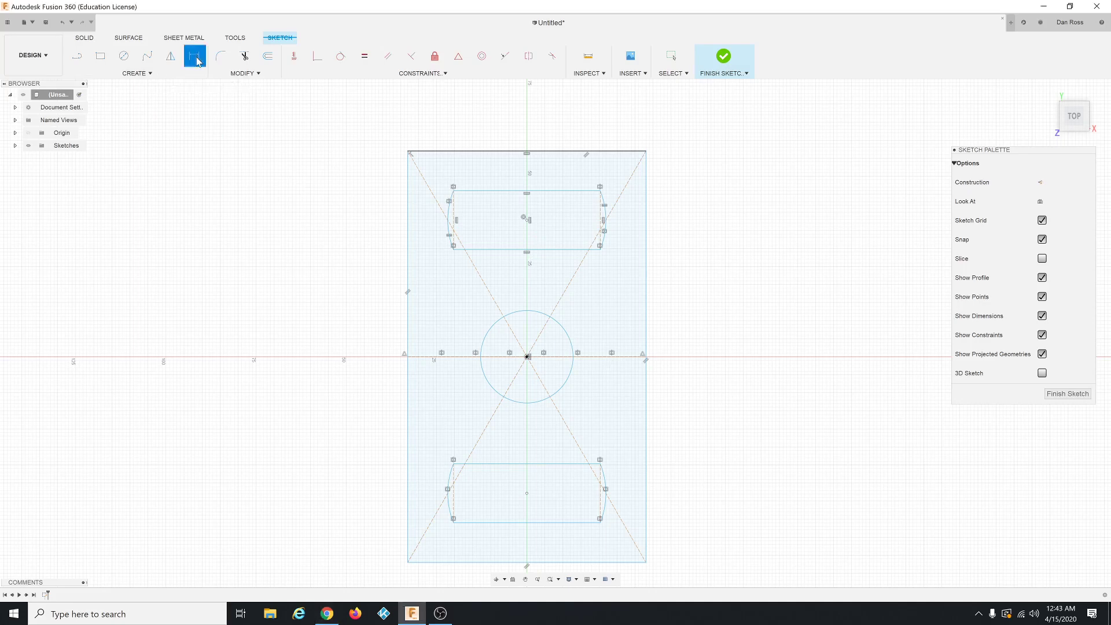
left_click(470, 152)
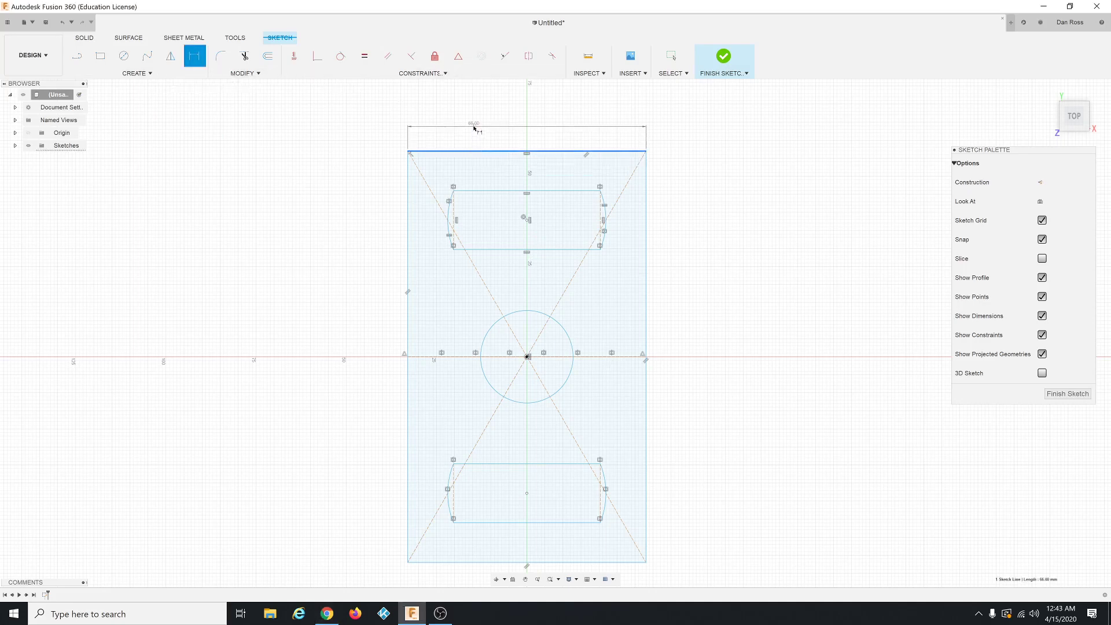
left_click(514, 115)
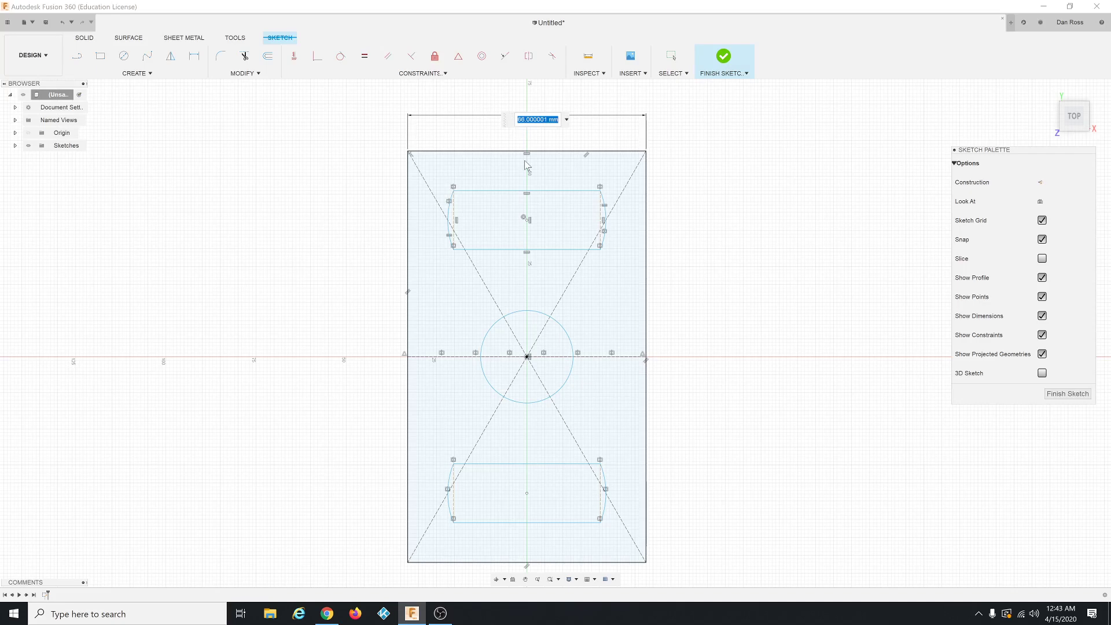
type("70")
key("Return")
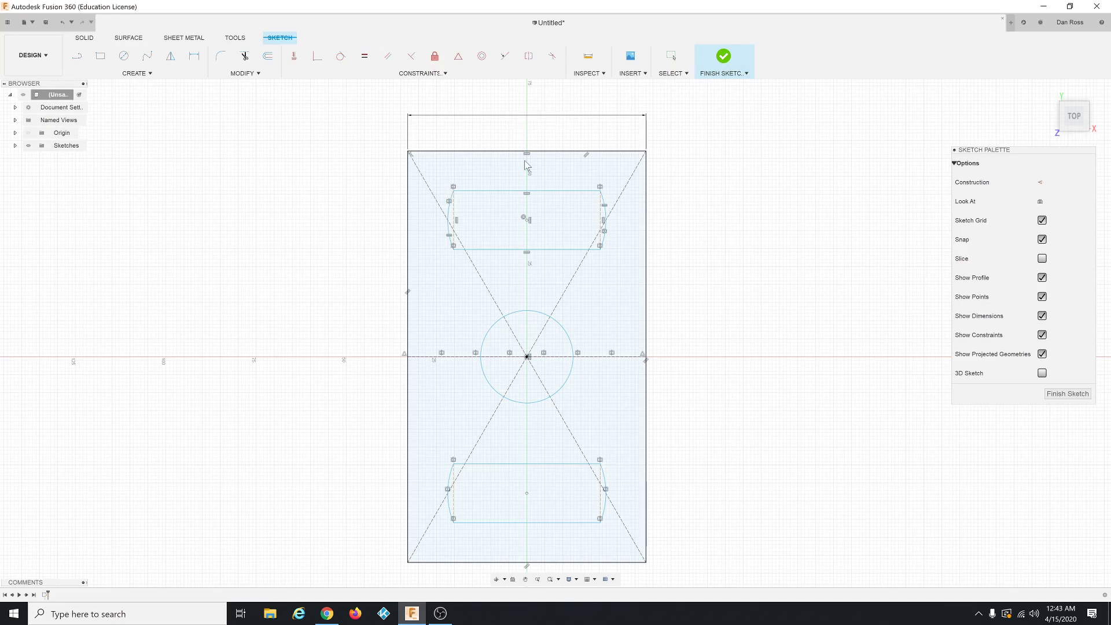
key("d")
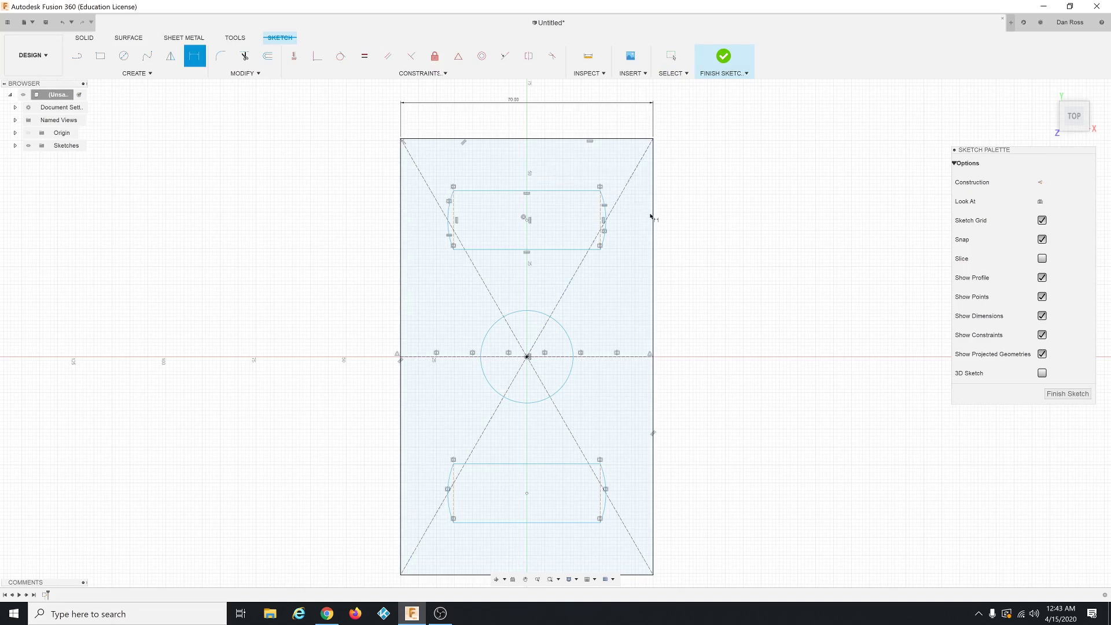
left_click(653, 247)
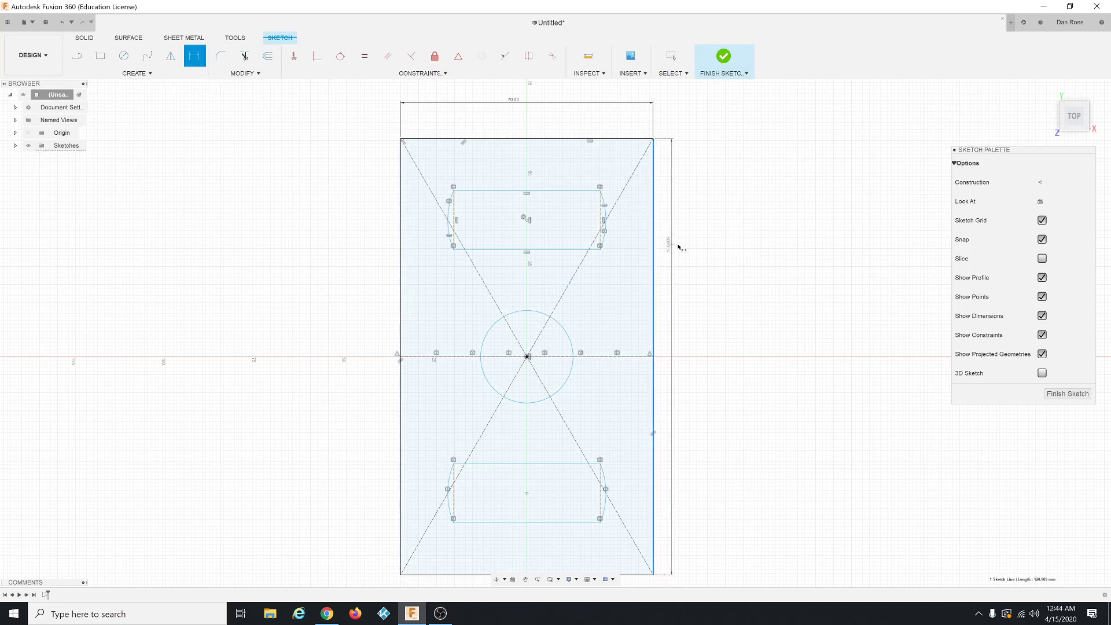
left_click(723, 262)
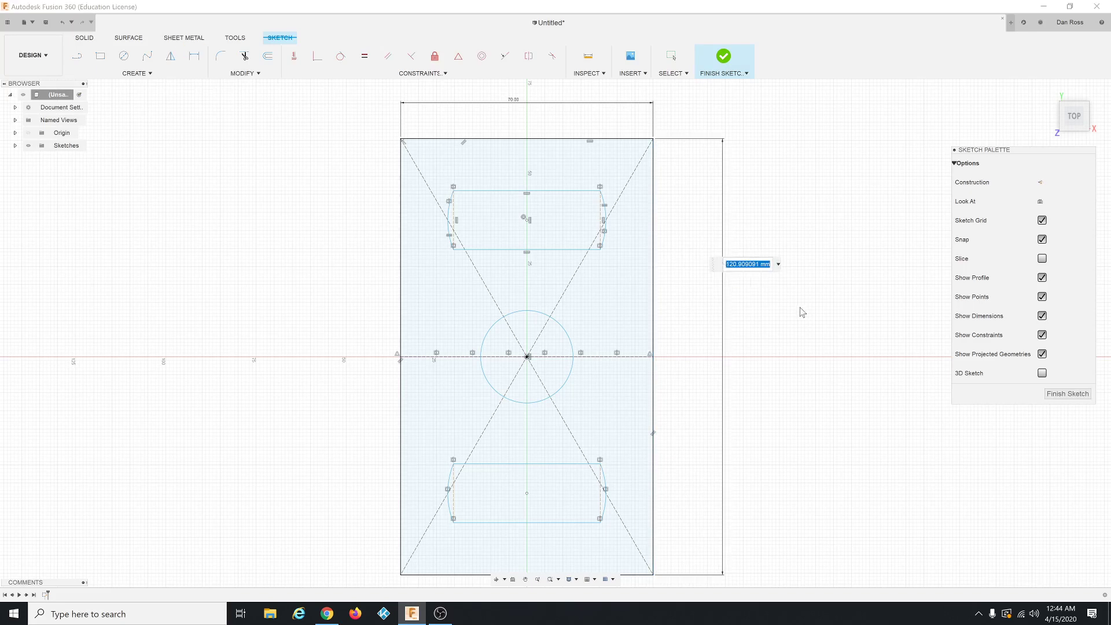
type("114")
key("Return")
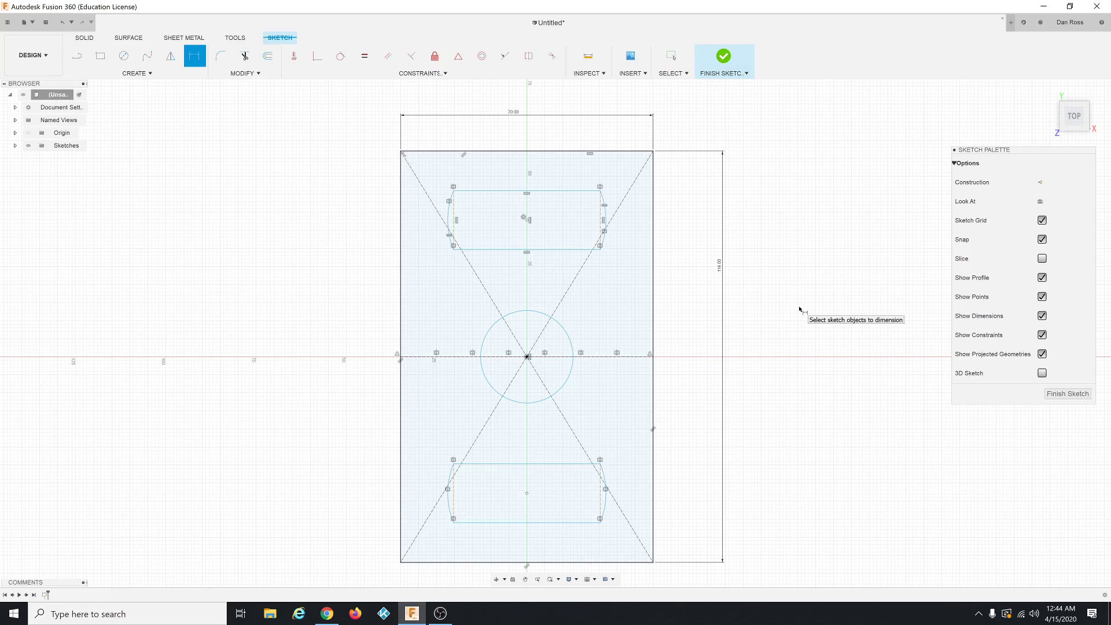
Dimension the centre circle to a 12 mm diameter.
left_click(566, 332)
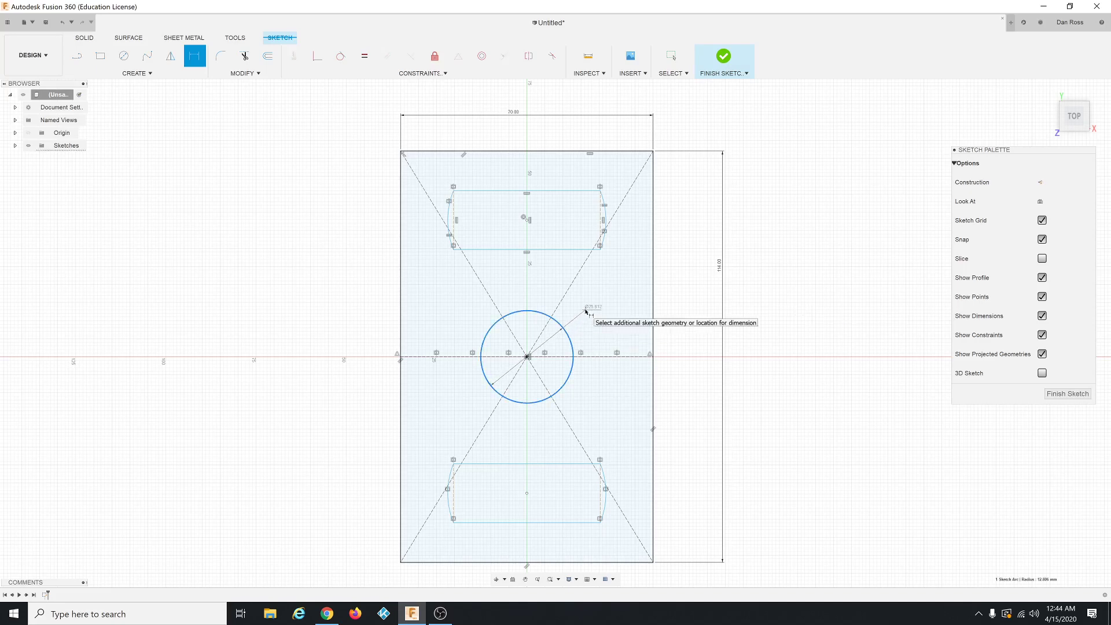
left_click(582, 312)
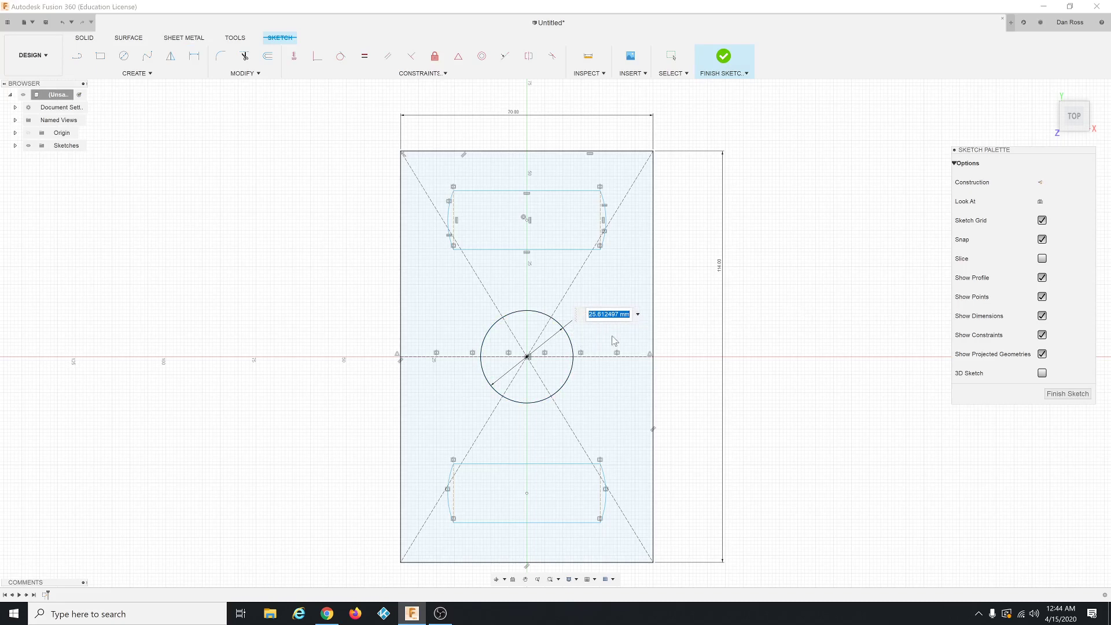
type("12")
key("Return")
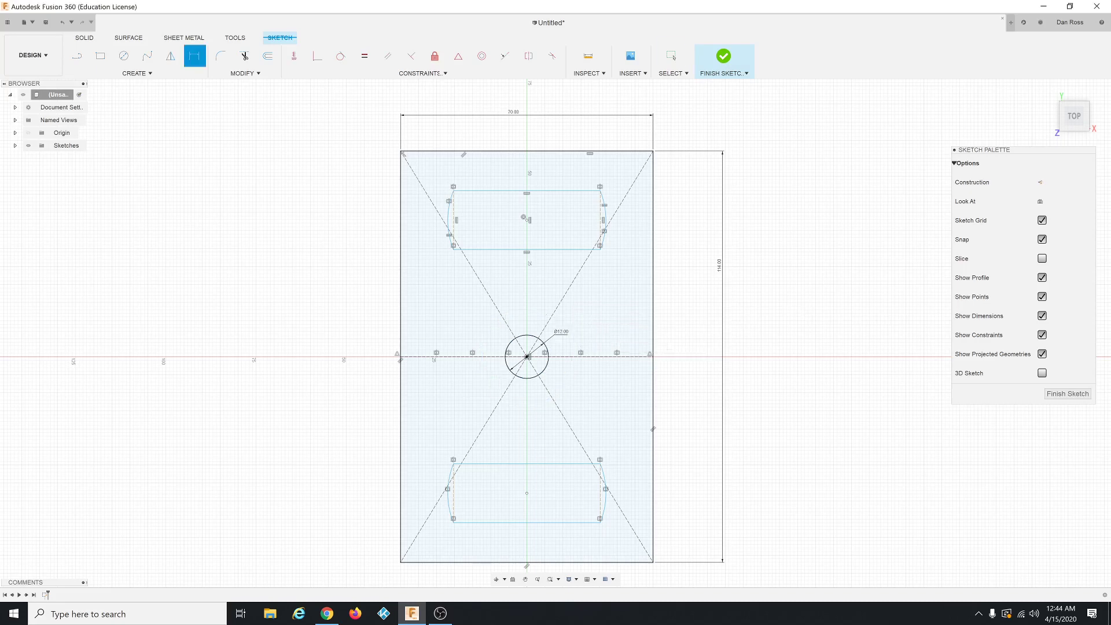
Dimension the upper slot's bottom point 11 mm above the horizontal centre line.
left_click(327, 613)
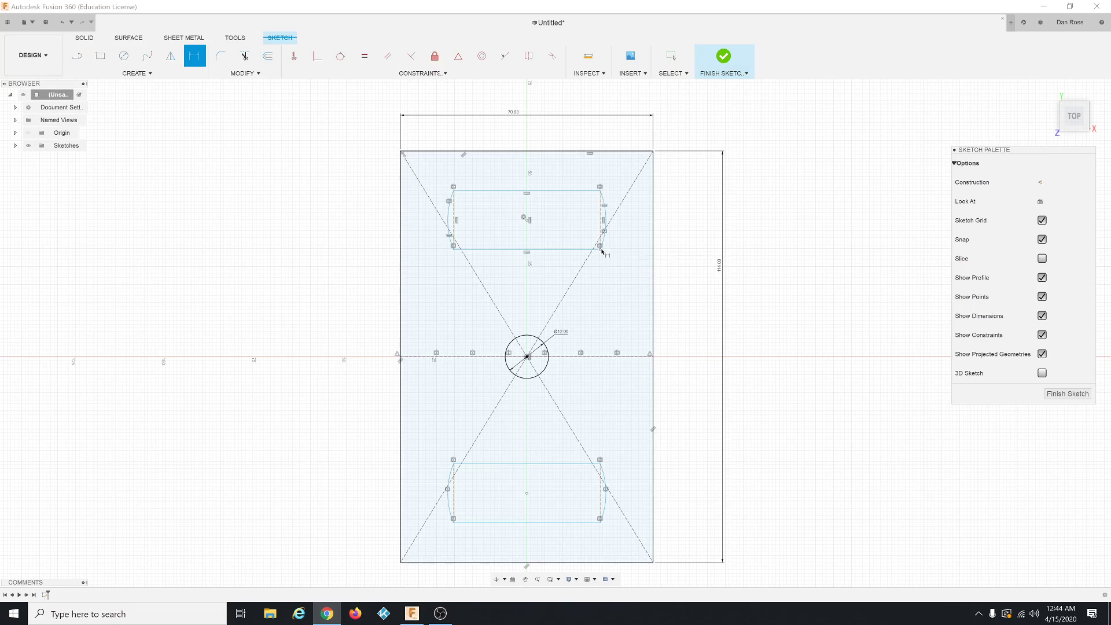
left_click(653, 357)
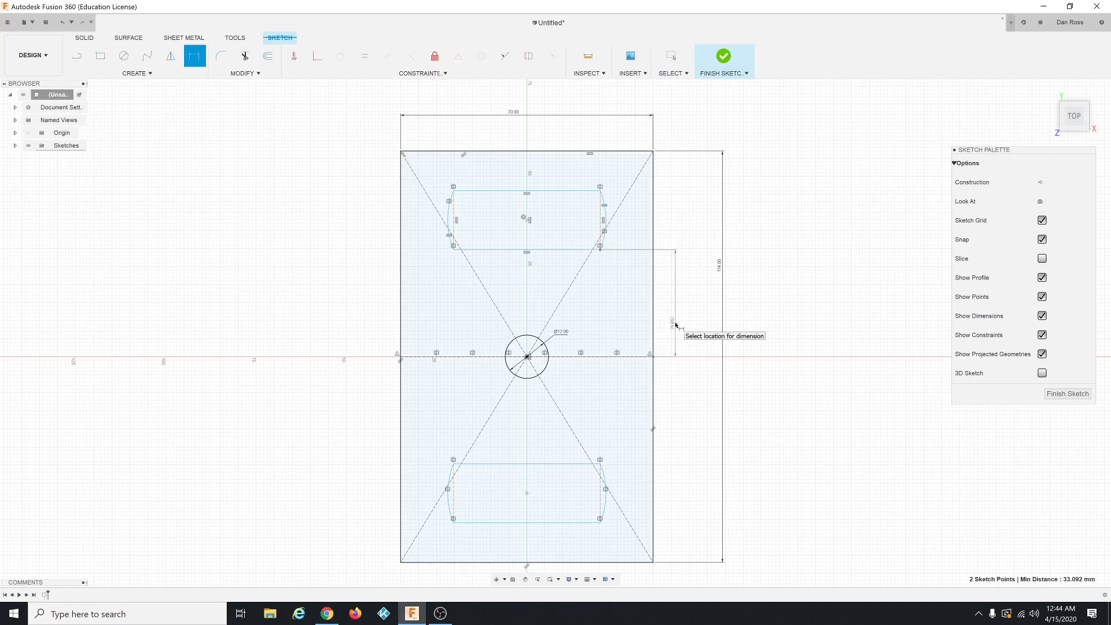
left_click(675, 326)
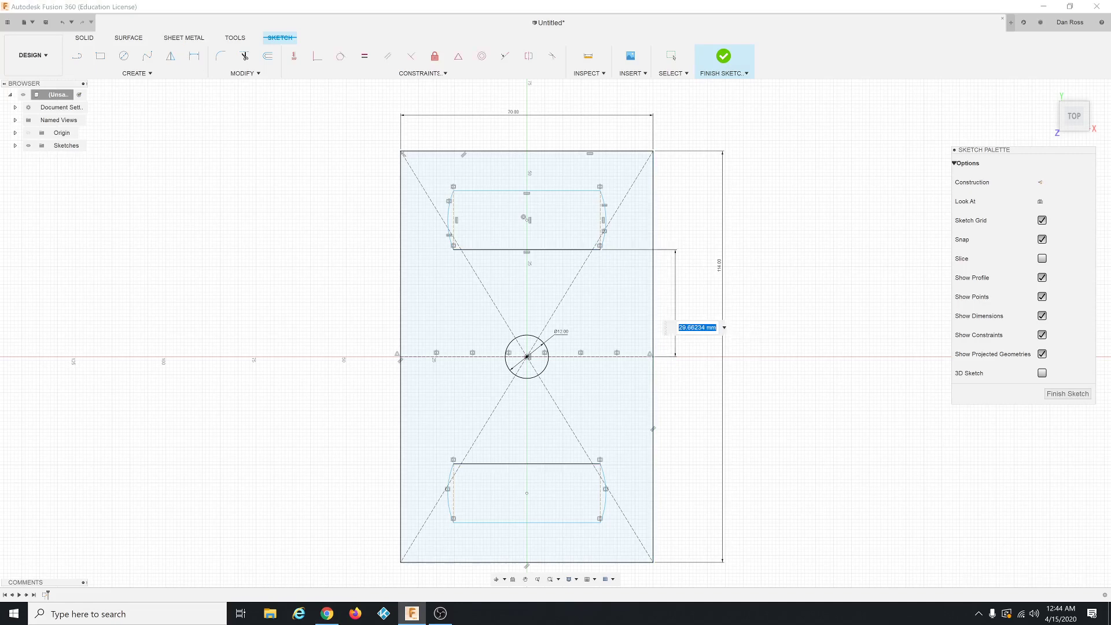
type("11")
key("Return")
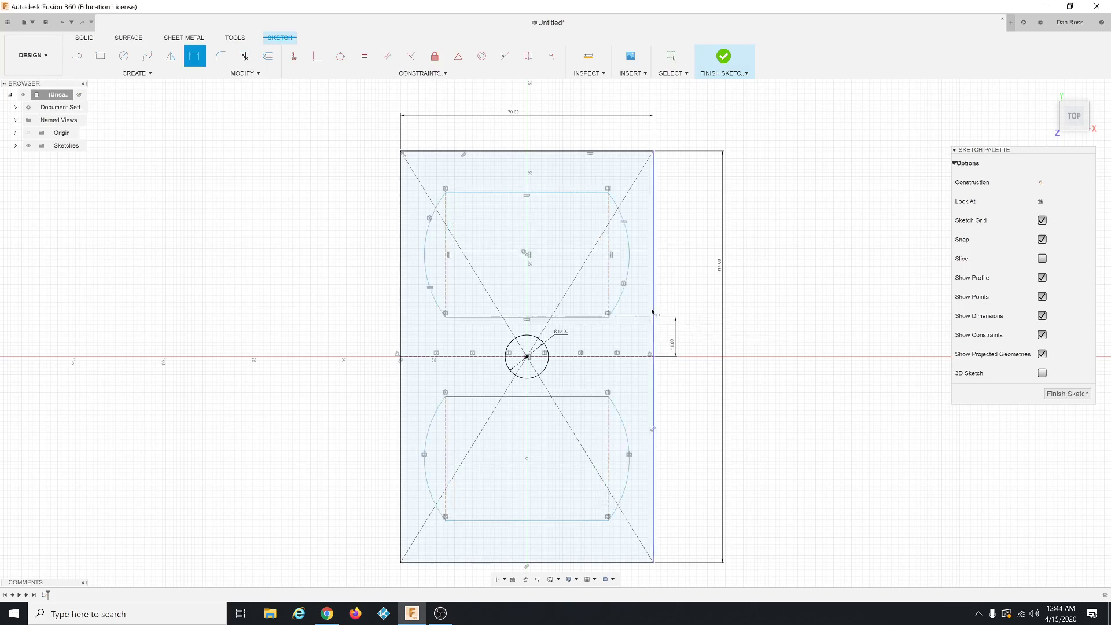
Dimension the upper slot's top-to-bottom corner distance as 28 mm.
left_click(608, 315)
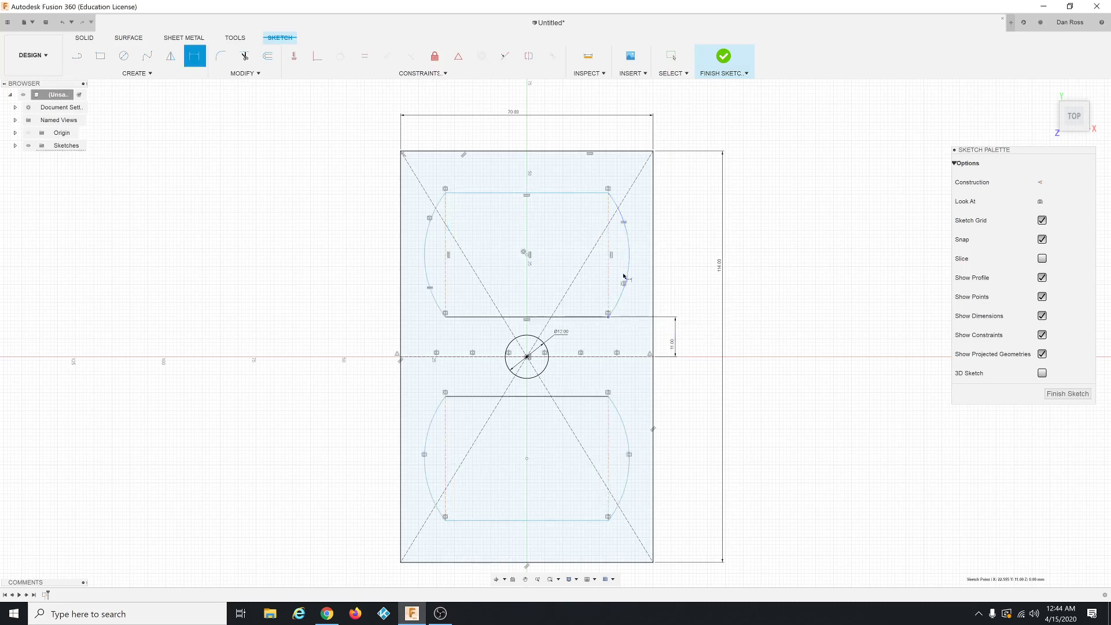
left_click(608, 194, "ctrl")
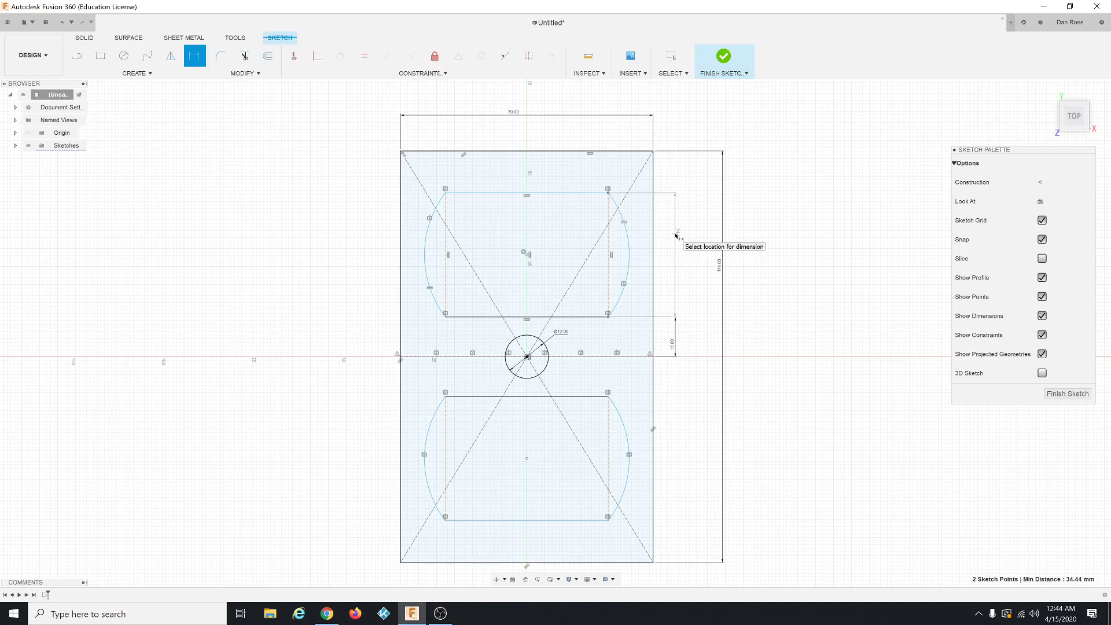
left_click(675, 235)
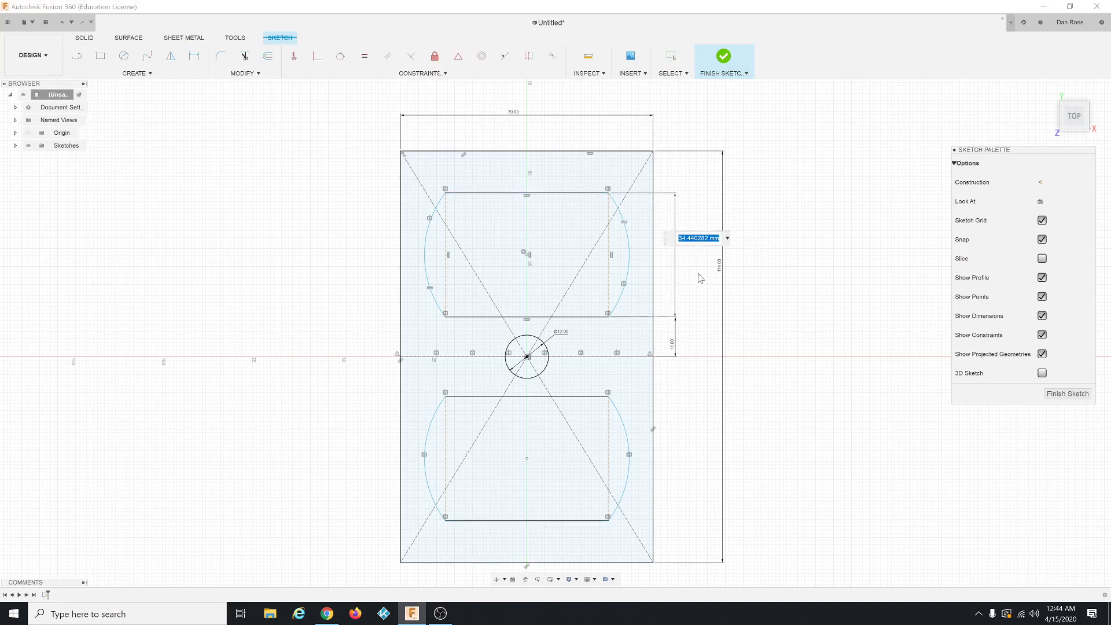
type("28")
key("Return")
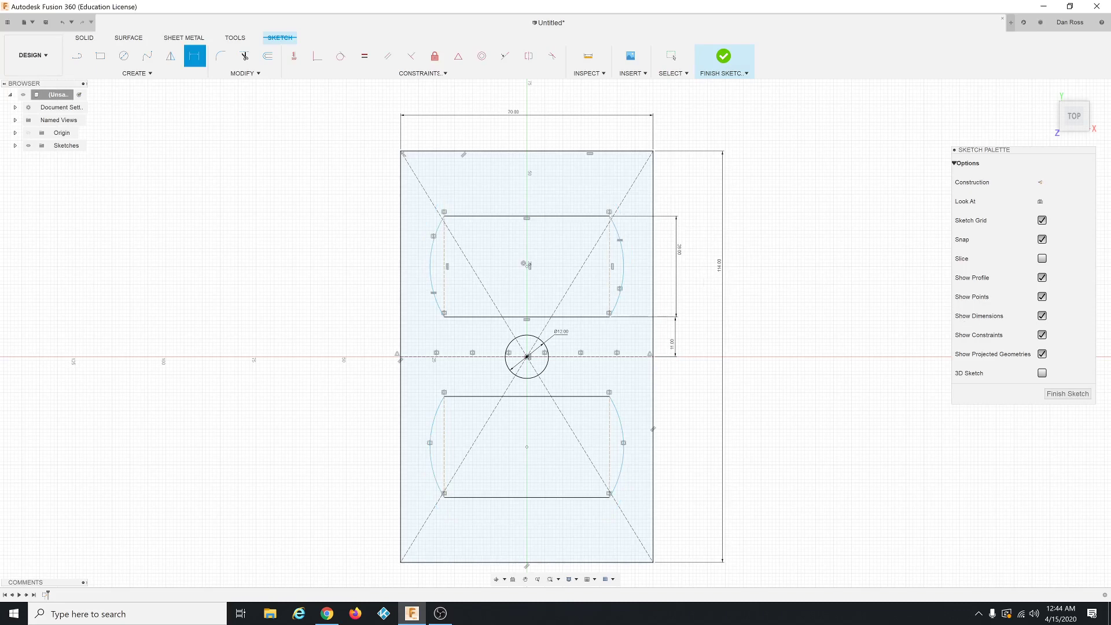
Dimension the upper slot's right end arc to a 17 mm radius.
key("alt+Tab")
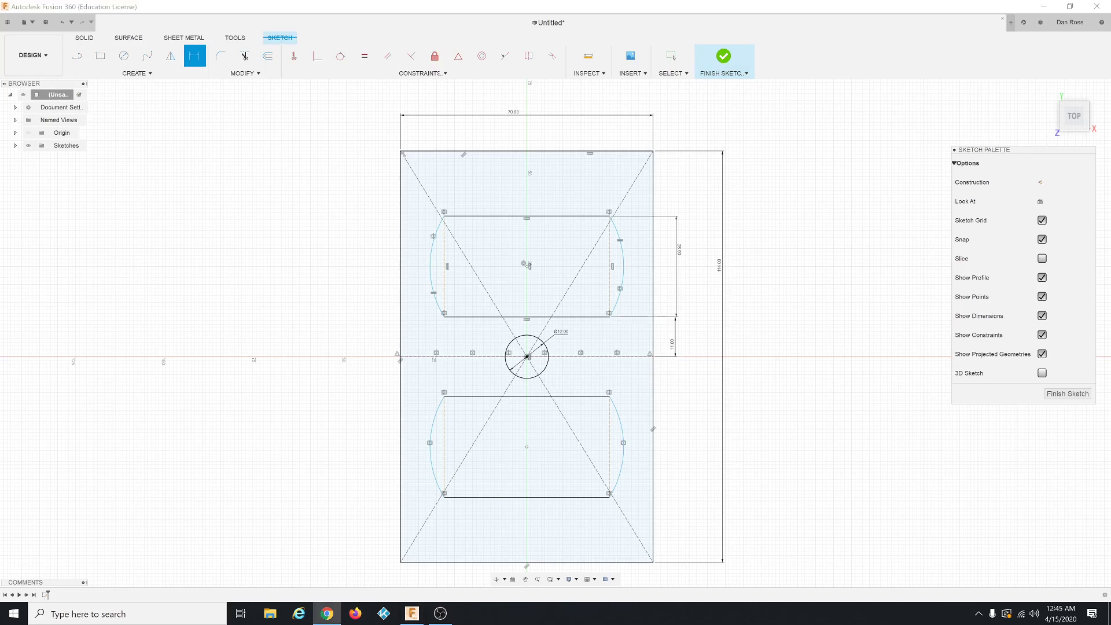
left_click(623, 256)
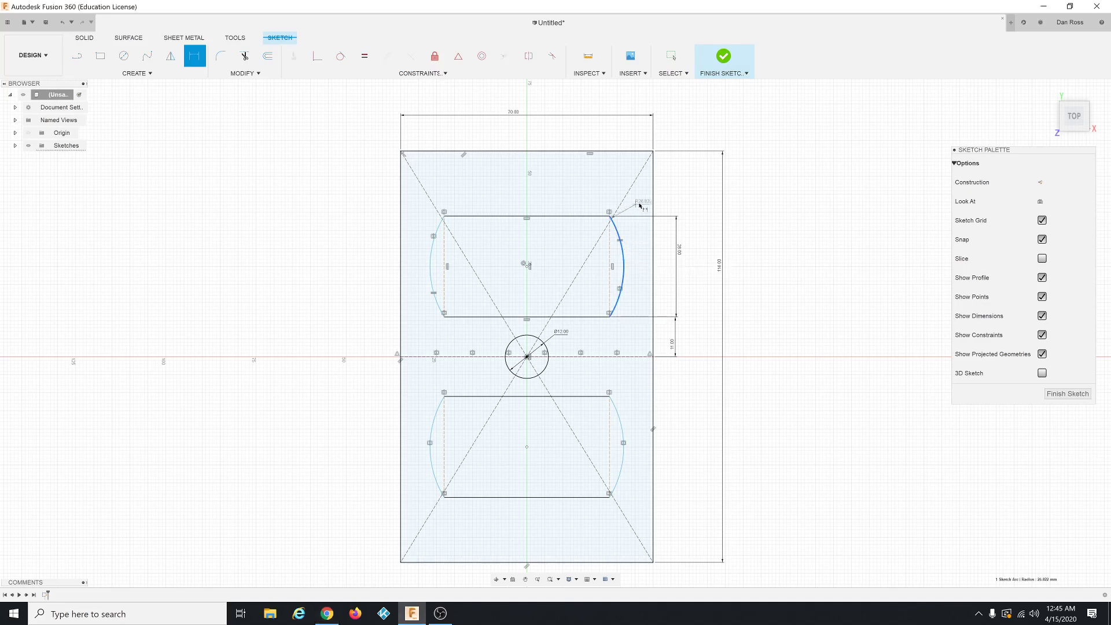
left_click(684, 185)
type("17")
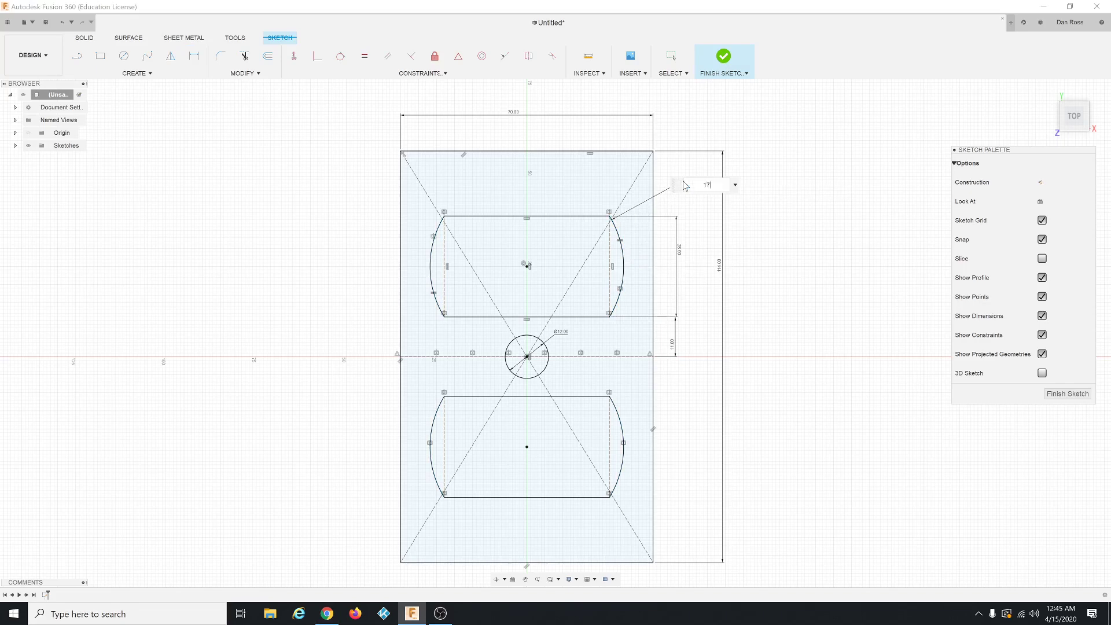
key("Return")
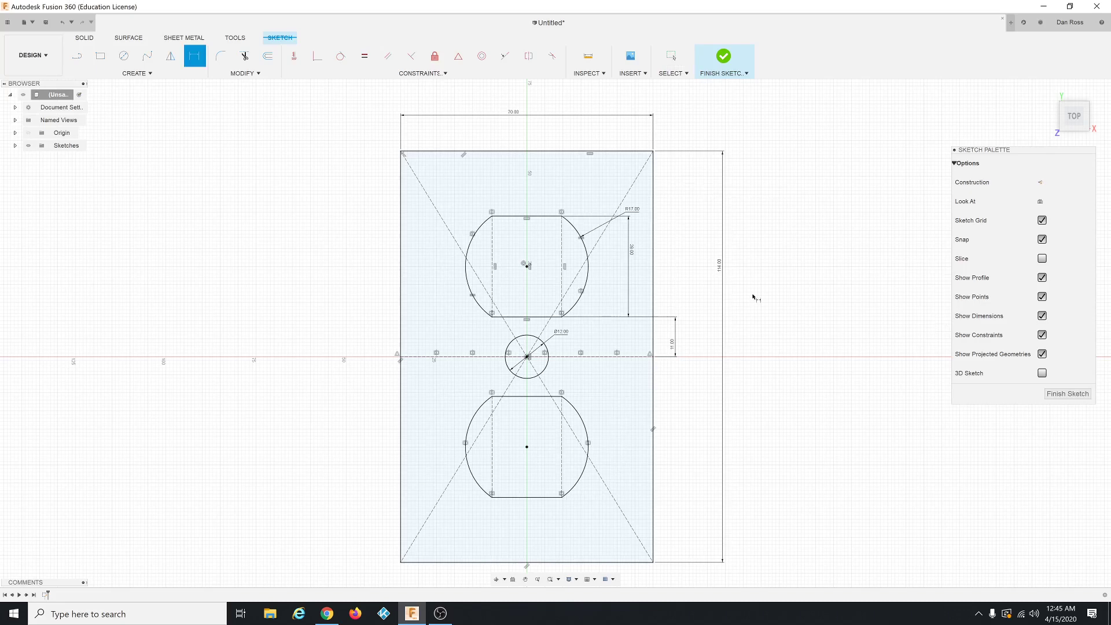
Change the arc radius to 25 mm, then back to 17 mm.
double_click(634, 209)
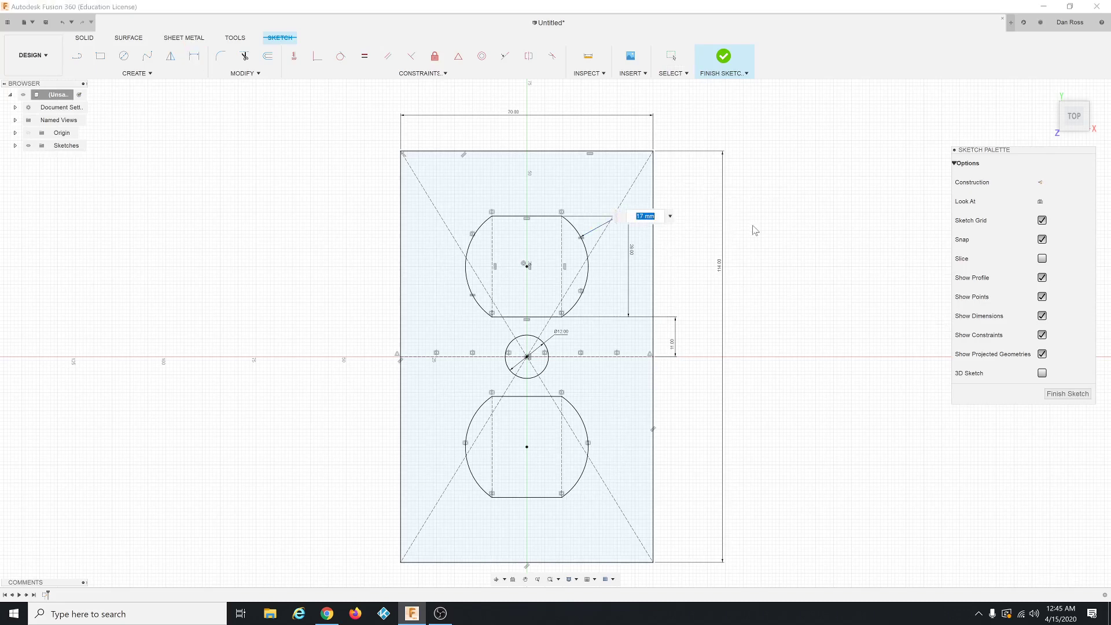
type("25")
key("Return")
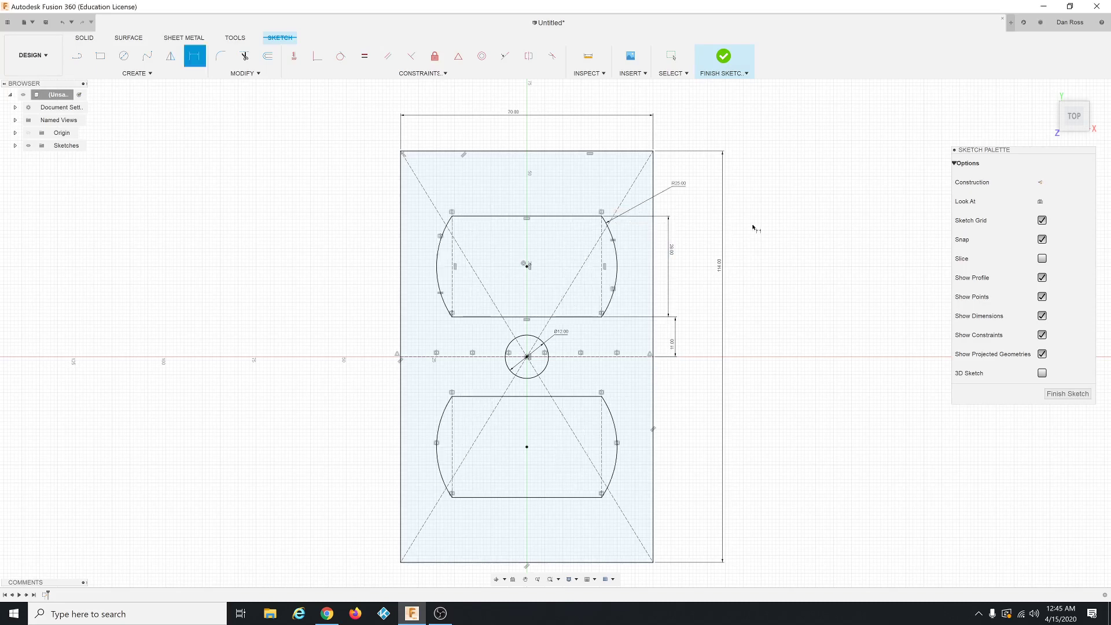
double_click(680, 186)
type("17")
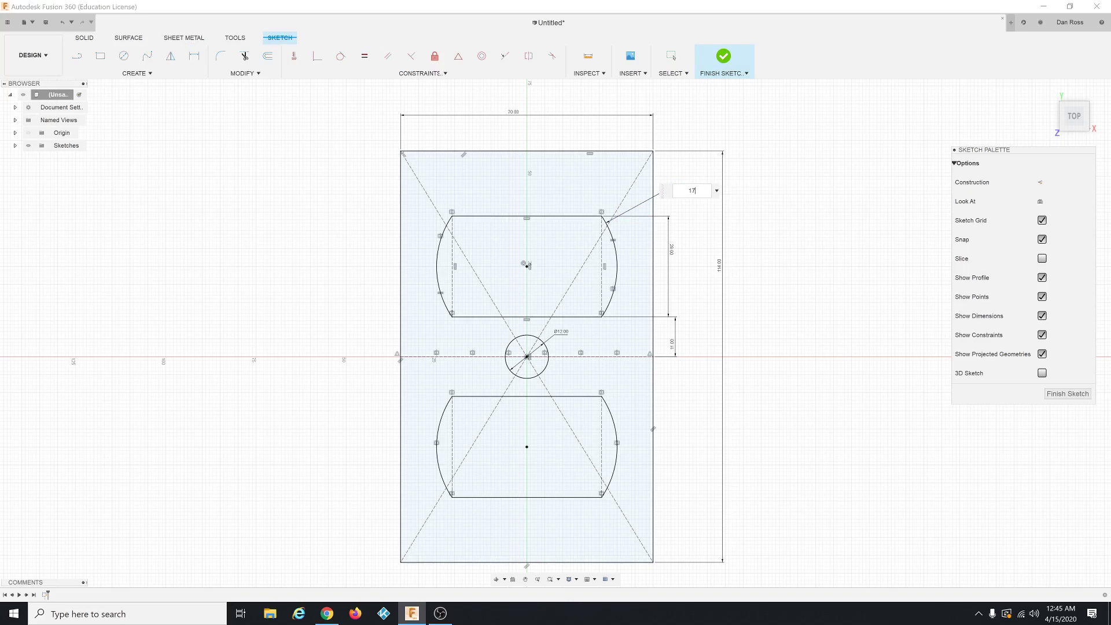
key("Return")
Try raising the 28 mm slot height to 35 mm twice, which fails to solve.
double_click(636, 255)
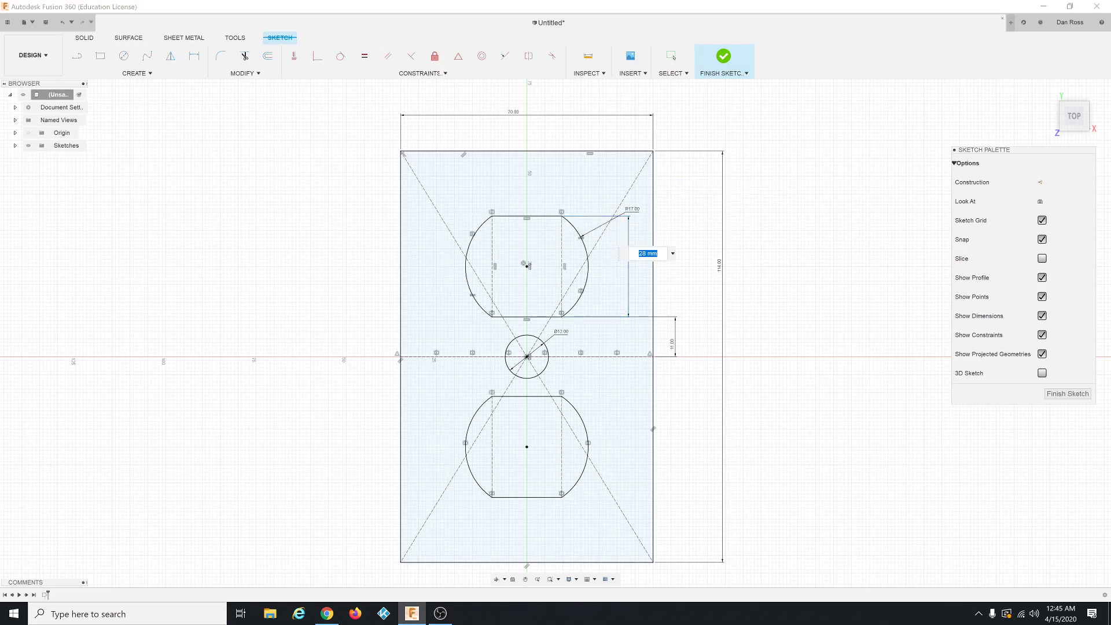
type("35")
key("Return")
key("d")
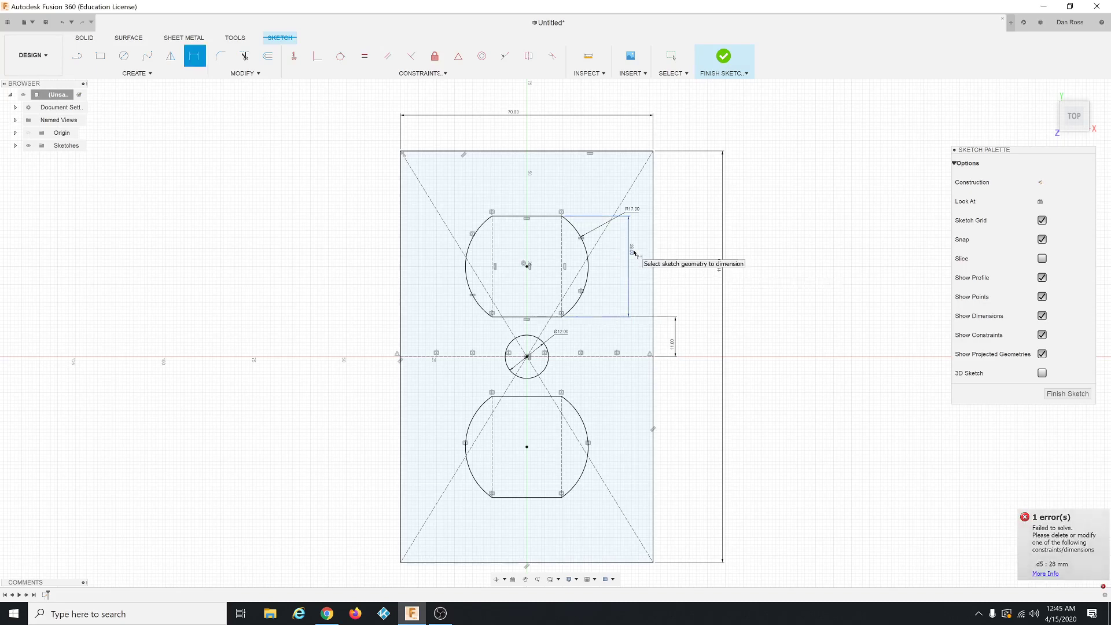
double_click(632, 253)
type("35")
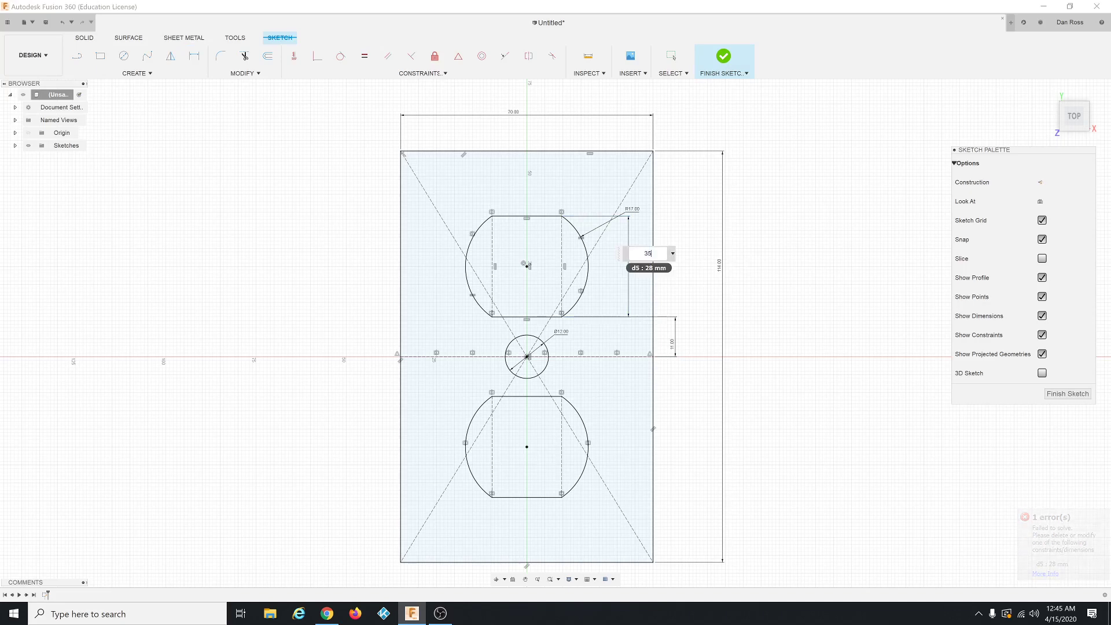
key("Return")
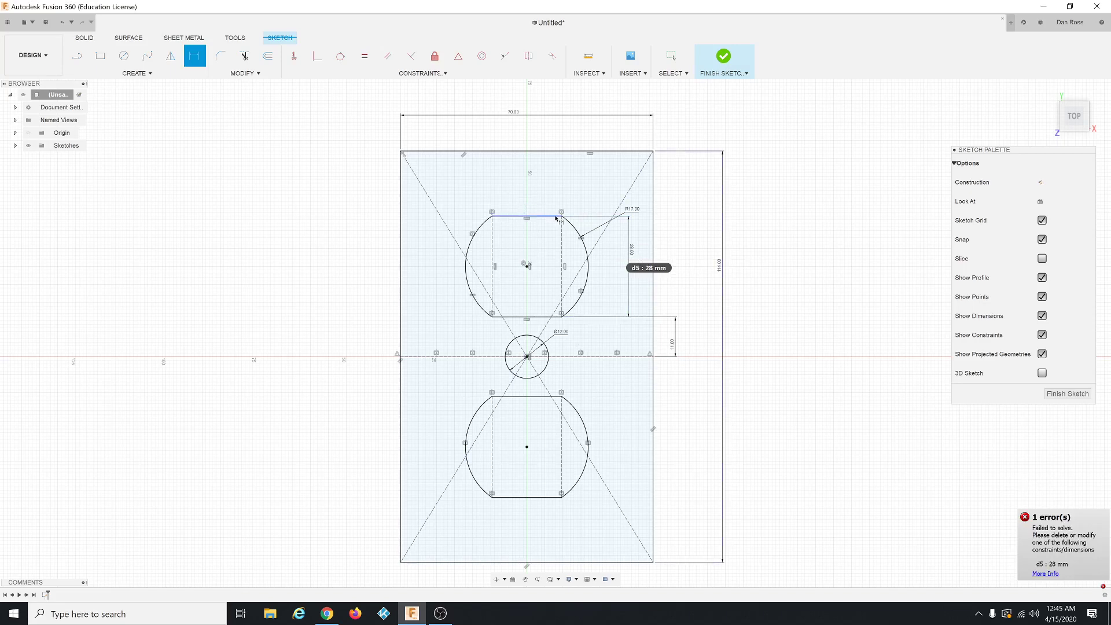
Set the d5 opening height to 20, then 30, then 31 mm.
double_click(629, 252)
type("20")
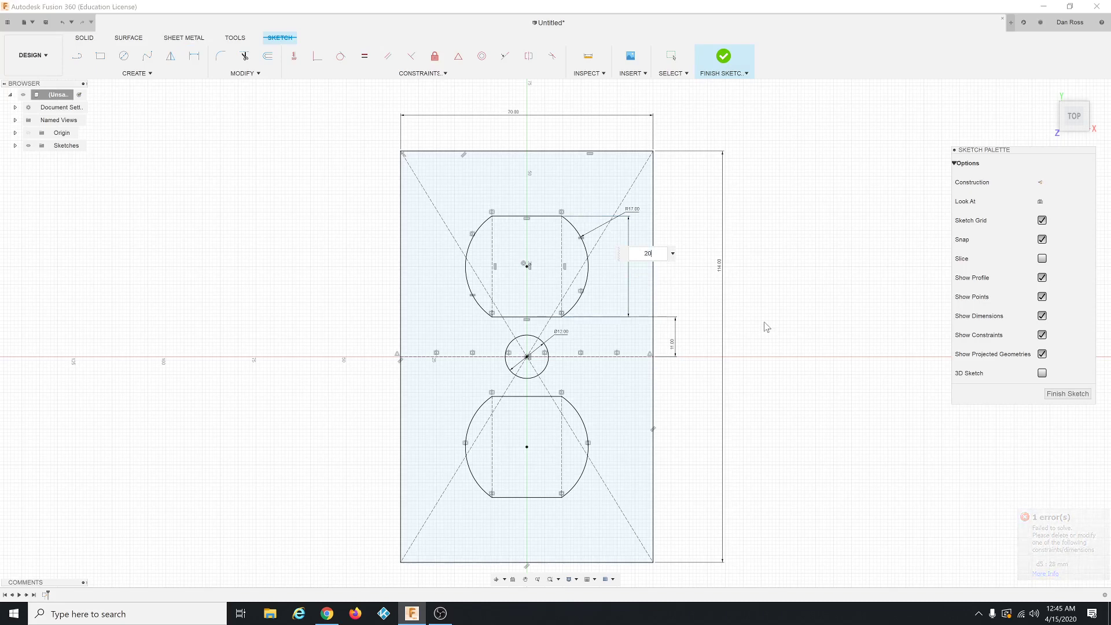
key("Return")
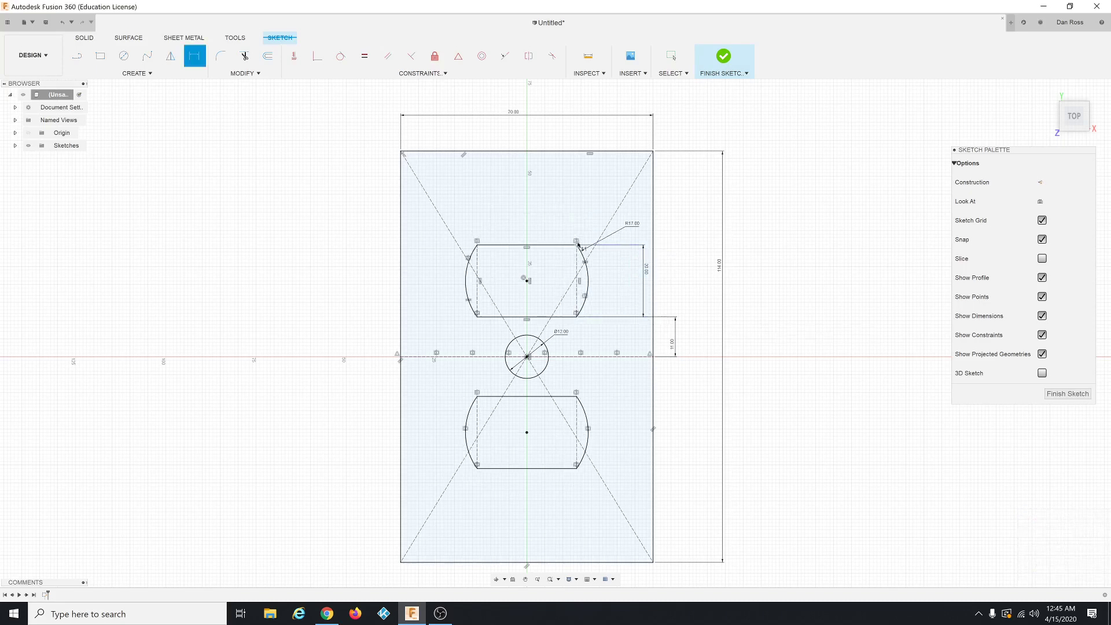
double_click(646, 274)
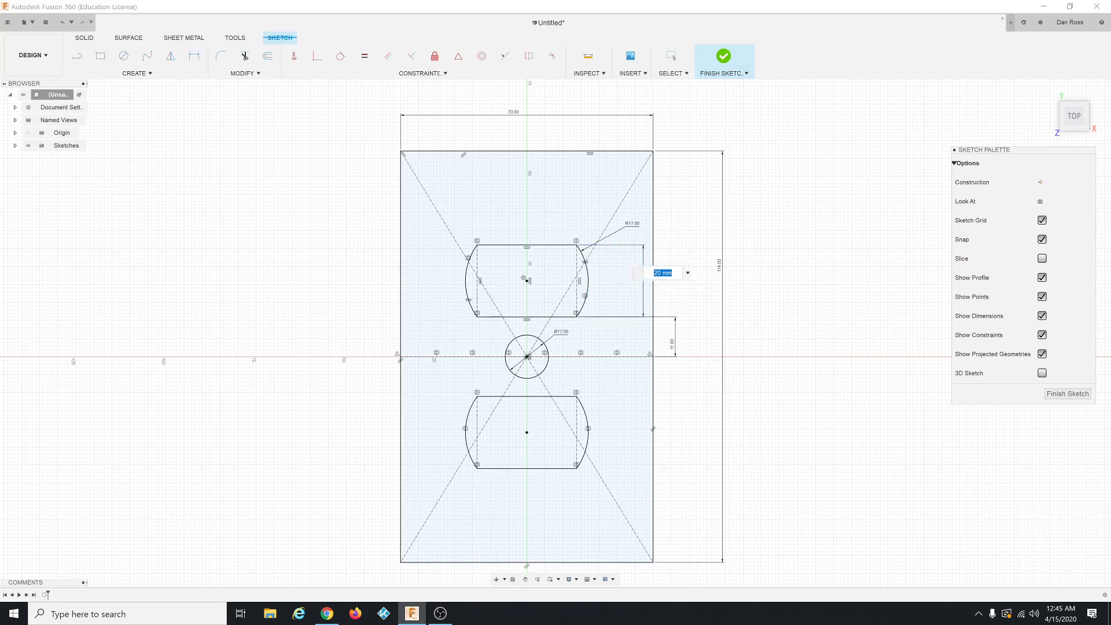
type("30")
key("Return")
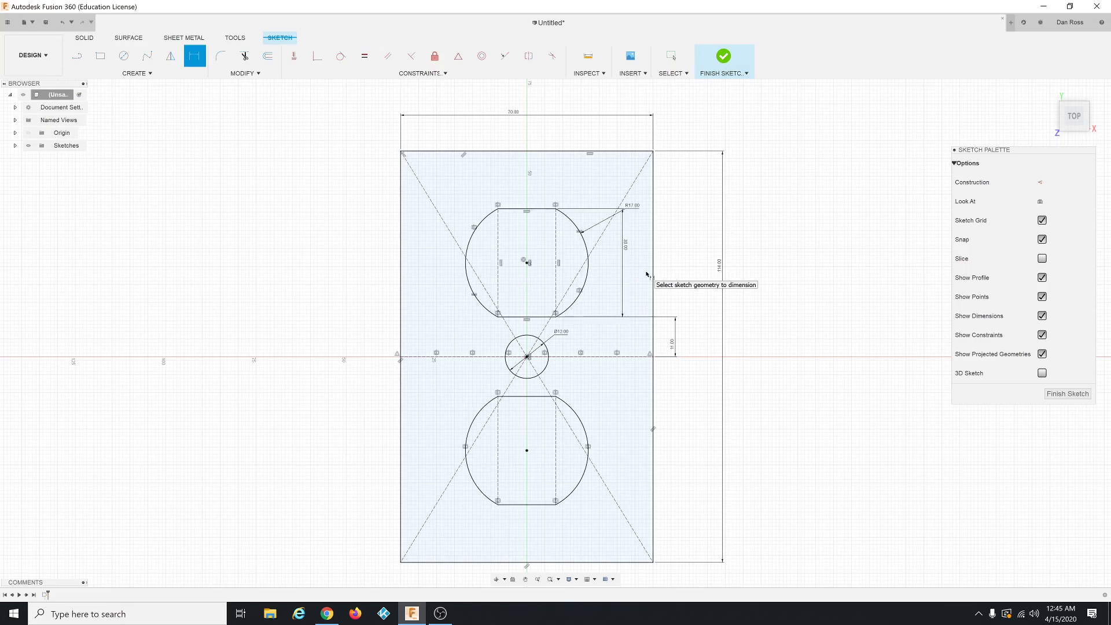
double_click(626, 246)
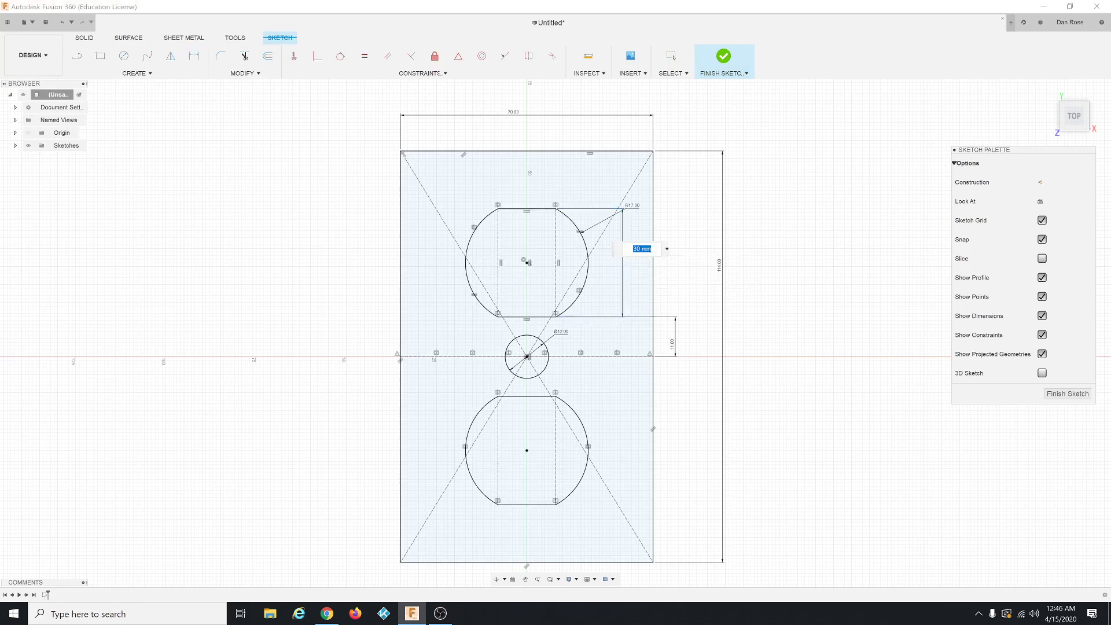
type("31")
key("Return")
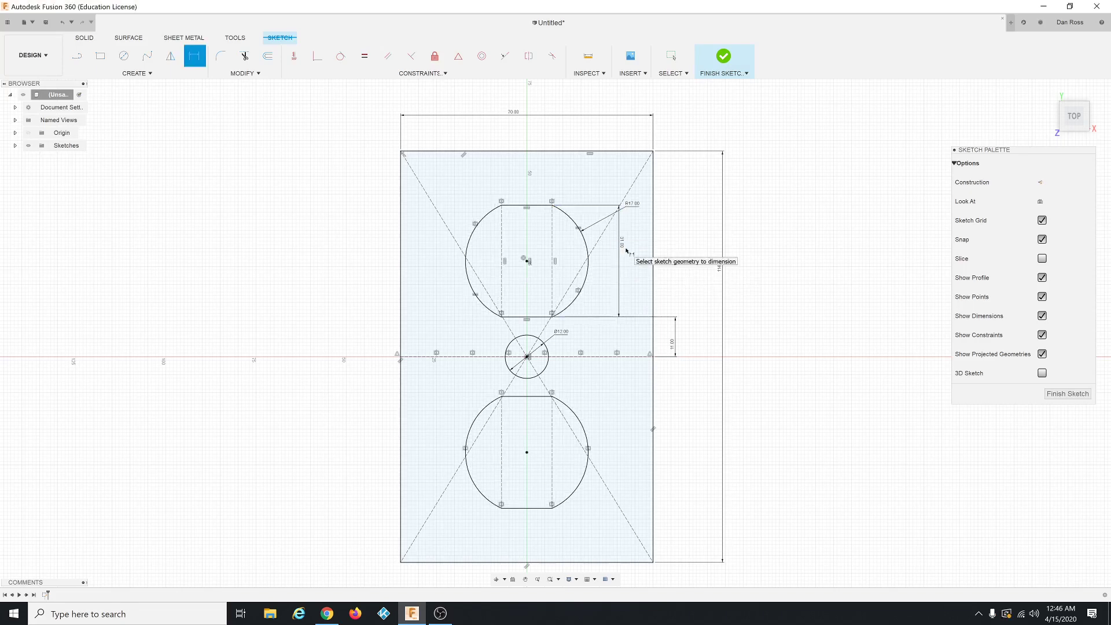
Continue raising the opening height to 32, 33 and 34 mm.
double_click(624, 247)
type("32")
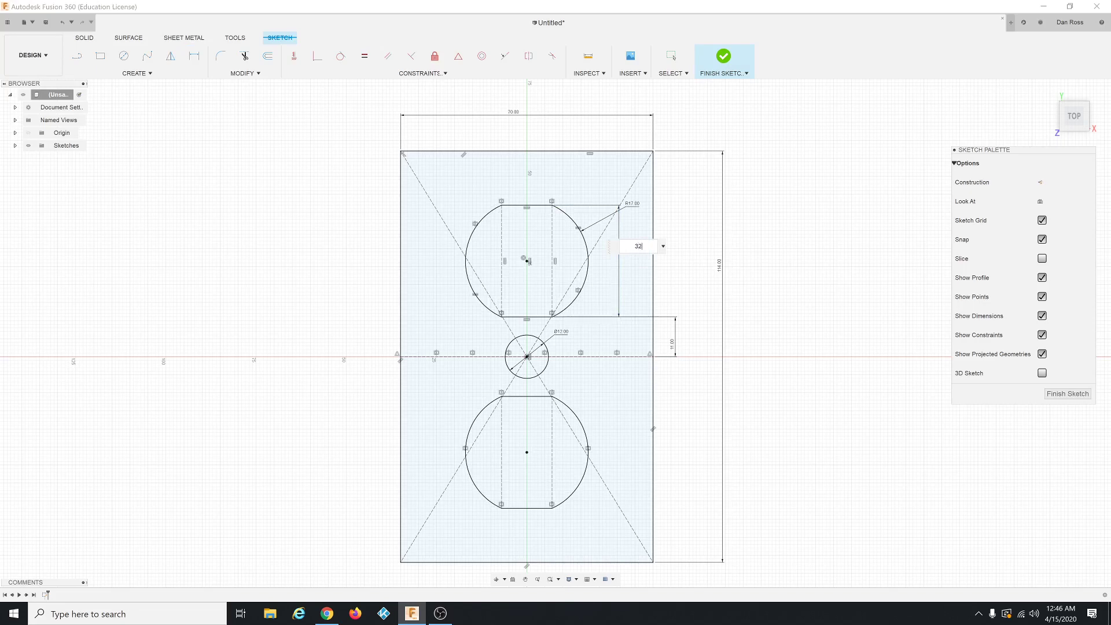
key("Return")
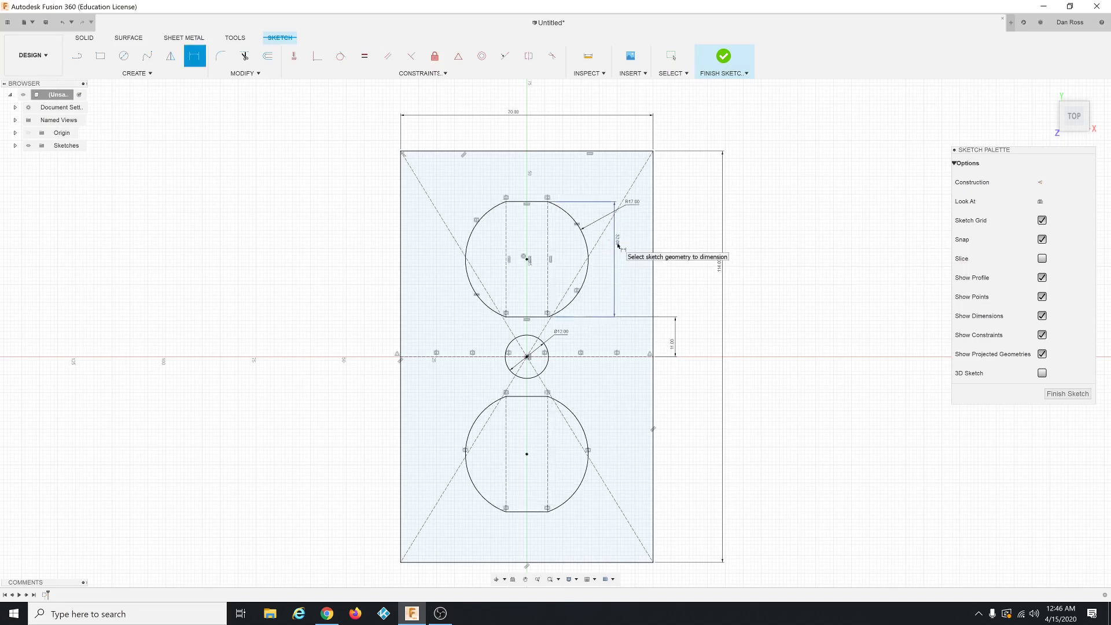
double_click(623, 247)
type("33")
key("Return")
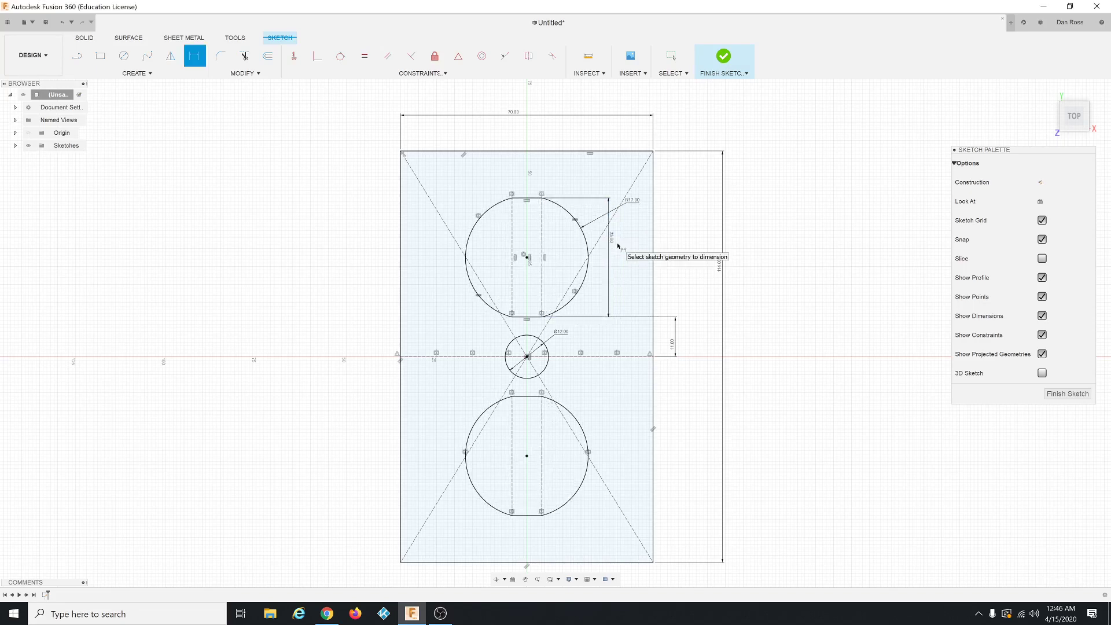
double_click(618, 246)
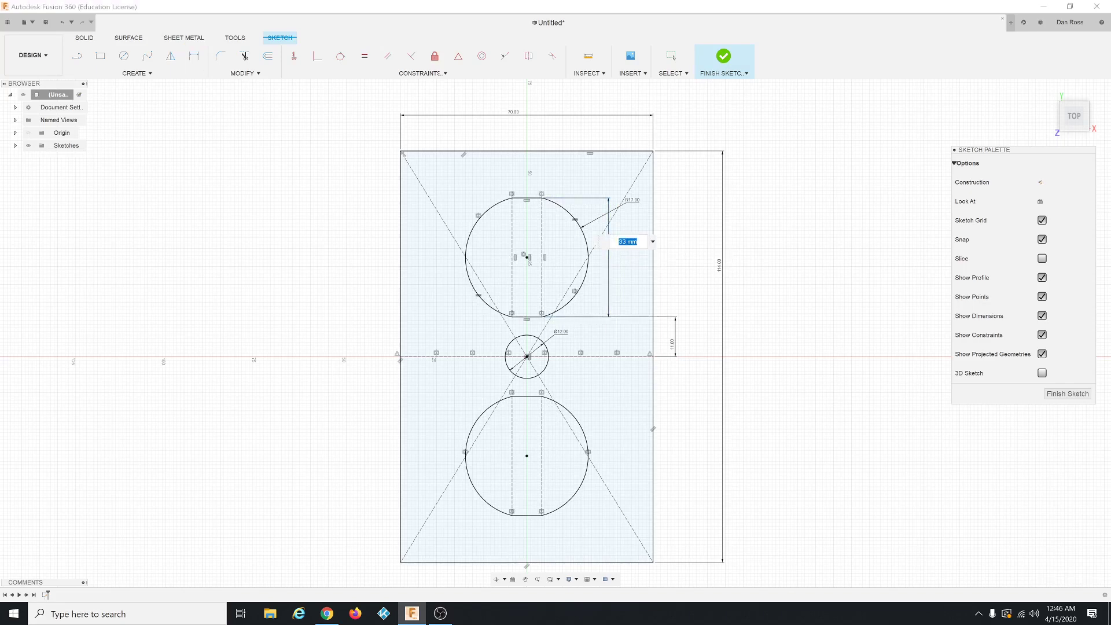
type("34")
key("Return")
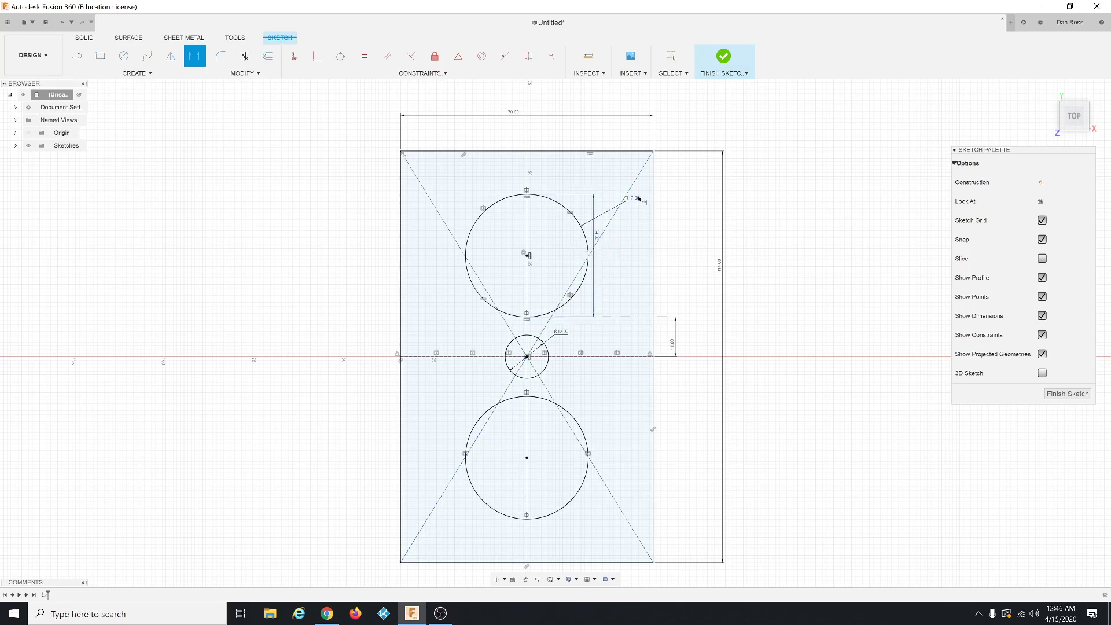
Try setting the opening height to 35 and then 38 mm, both failing to solve.
double_click(599, 239)
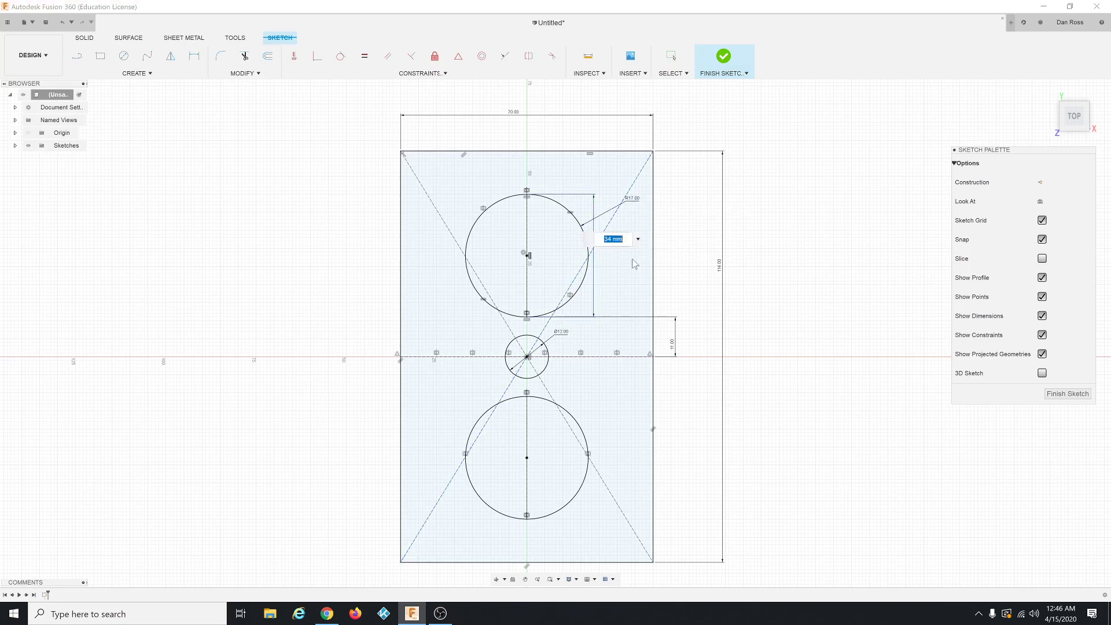
type("35")
key("Return")
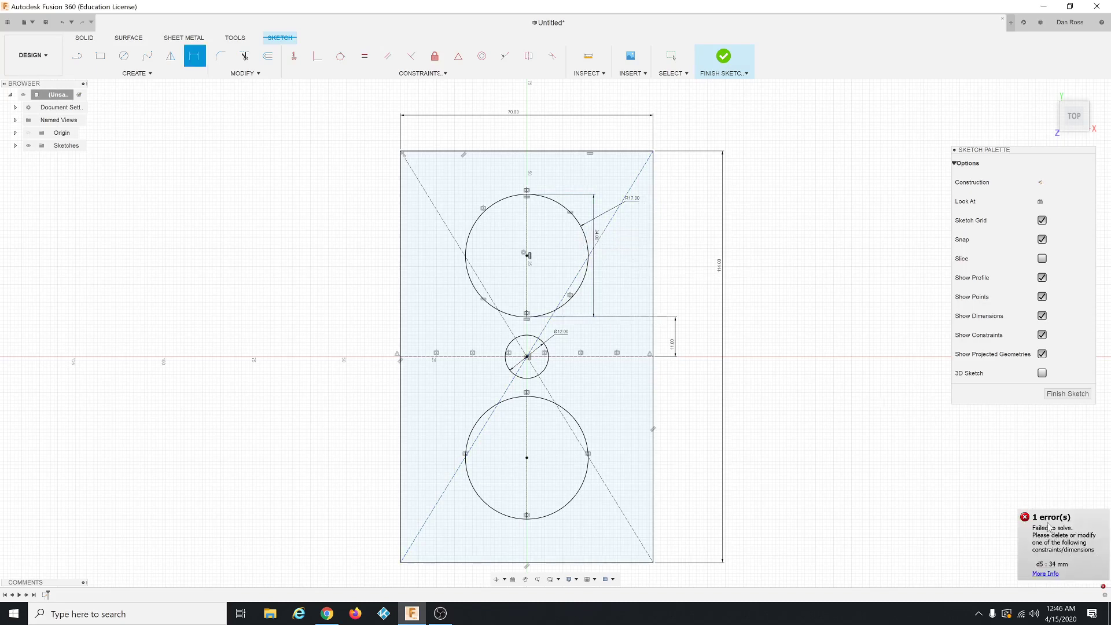
double_click(597, 237)
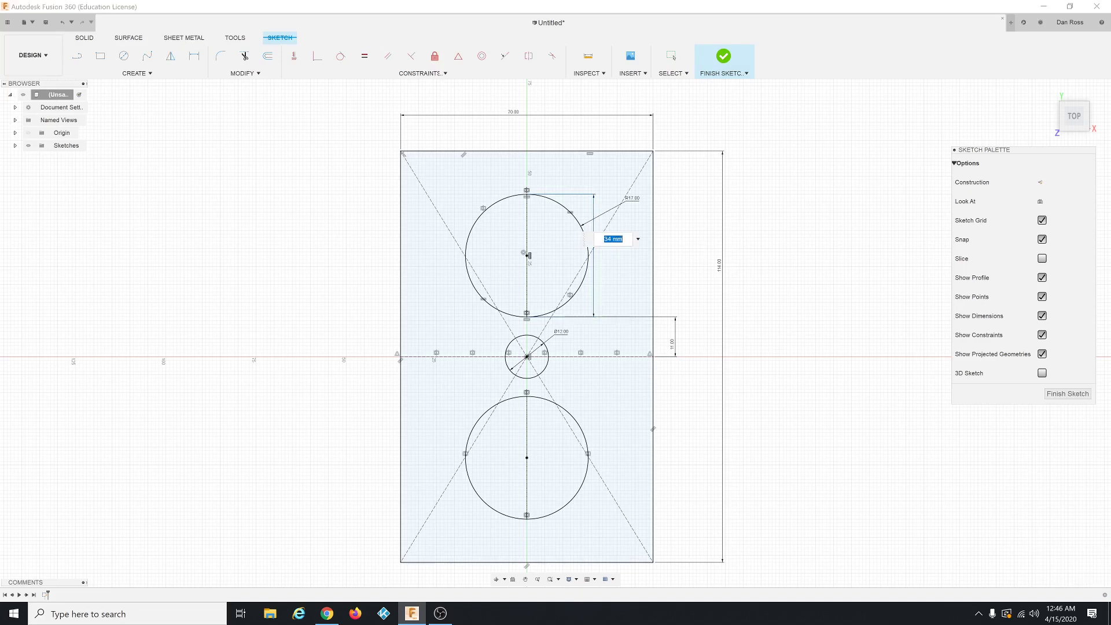
type("38")
key("Return")
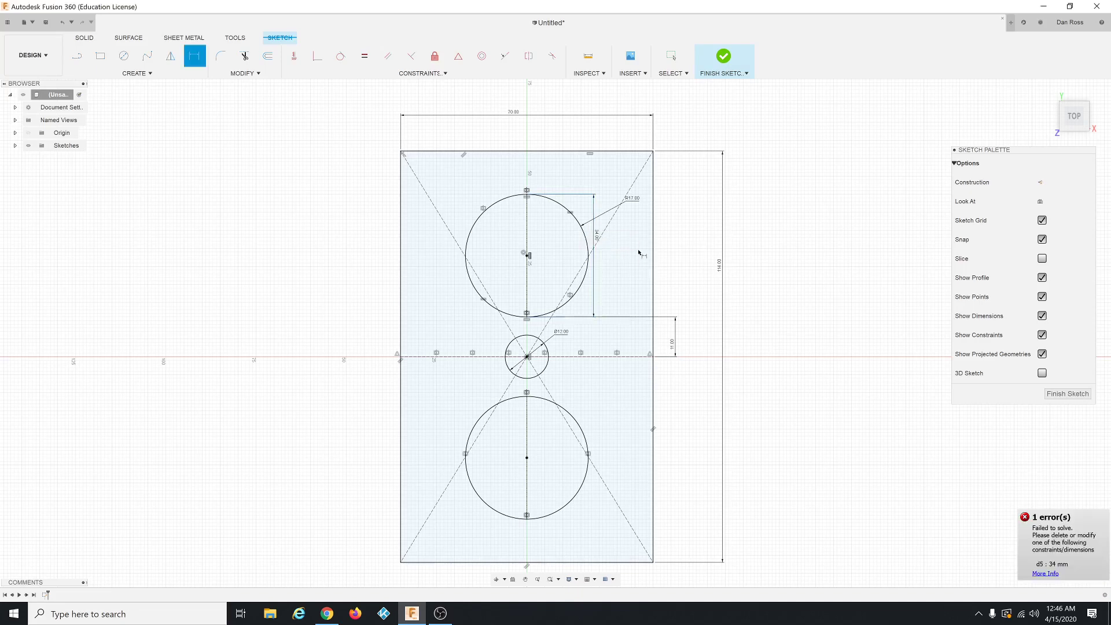
Reset the opening height to 28 mm and change the plate width to 60 mm.
double_click(596, 238)
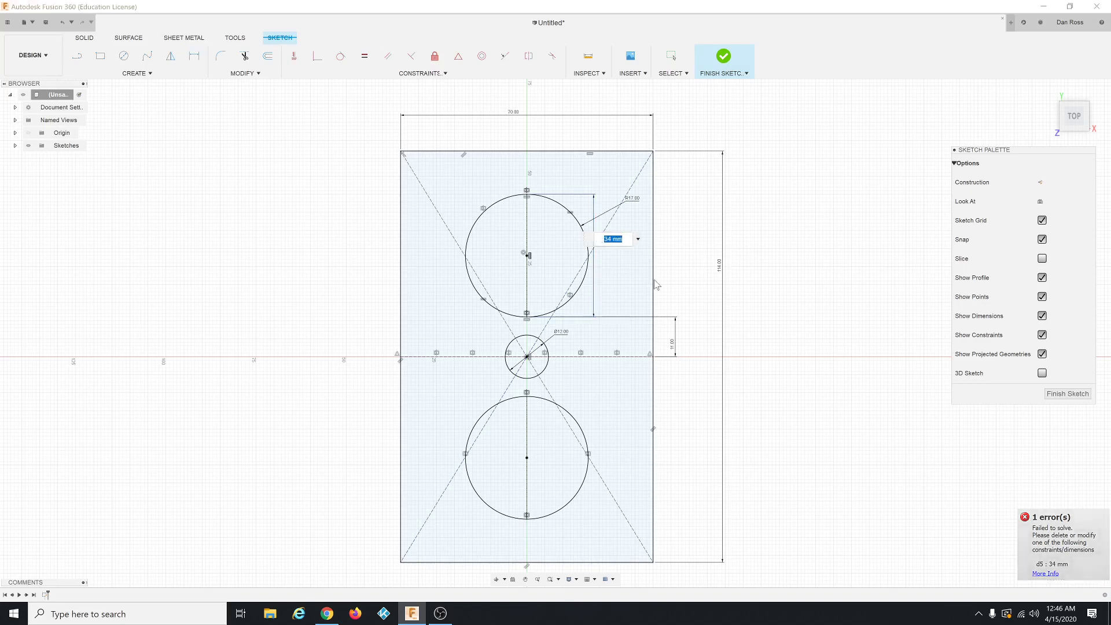
type("28")
key("Return")
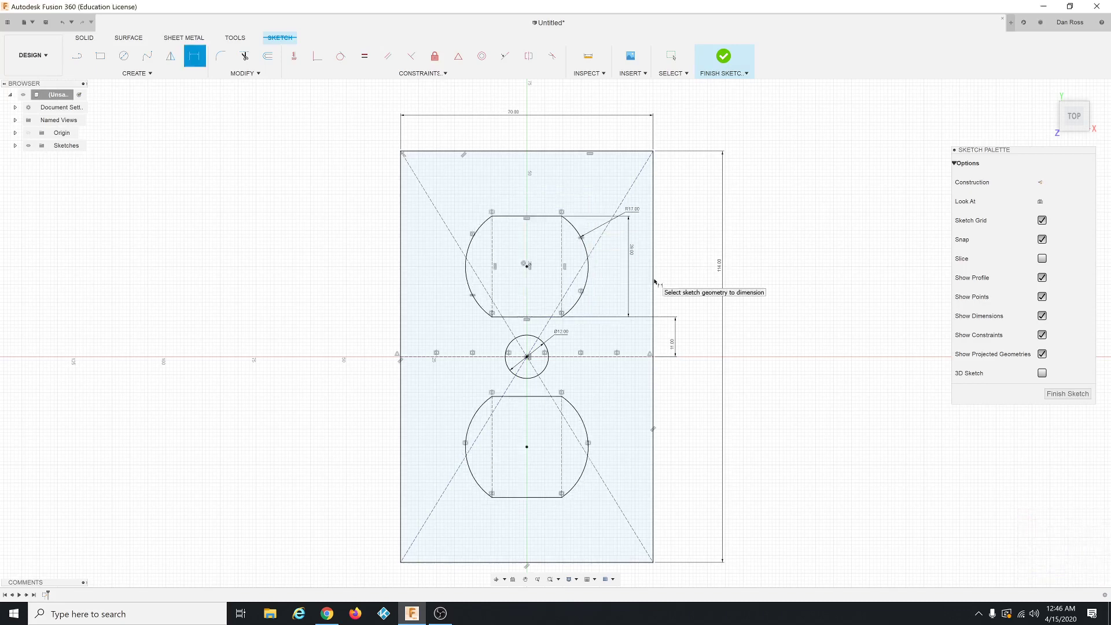
double_click(515, 112)
type("60")
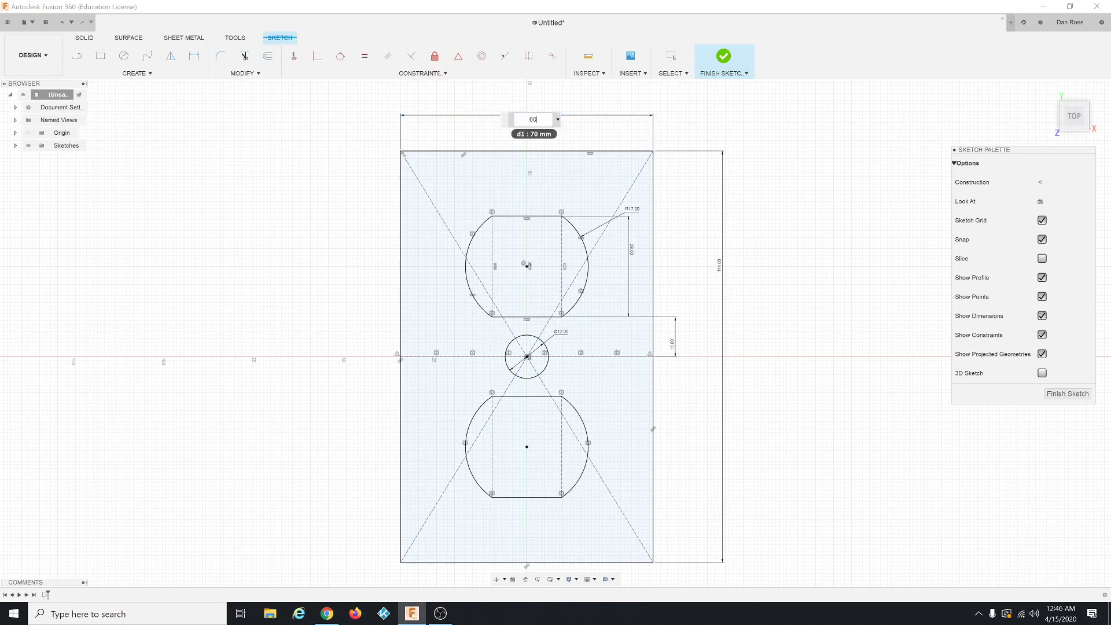
key("Return")
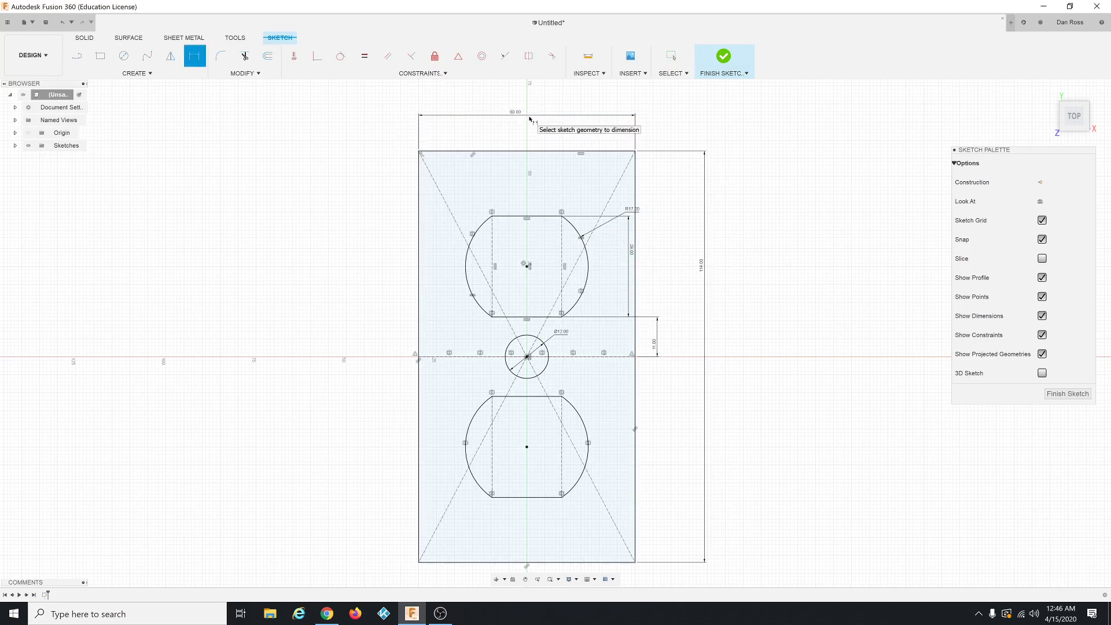
Set the opening height to 25 mm and try a 28 mm arc radius before restoring 17 mm.
double_click(632, 250)
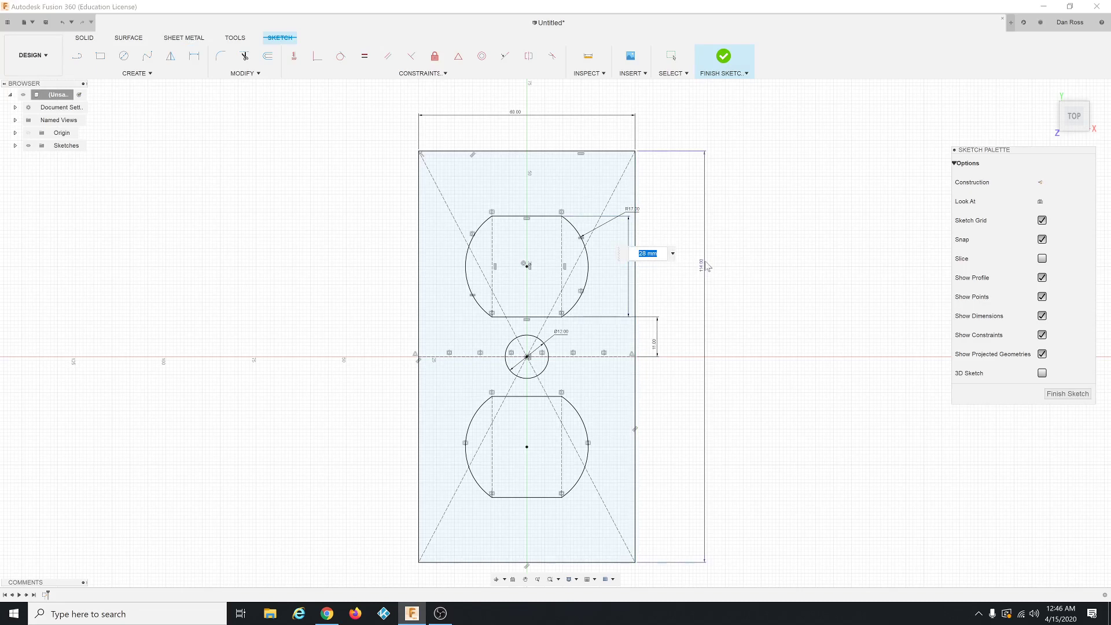
type("25")
key("Return")
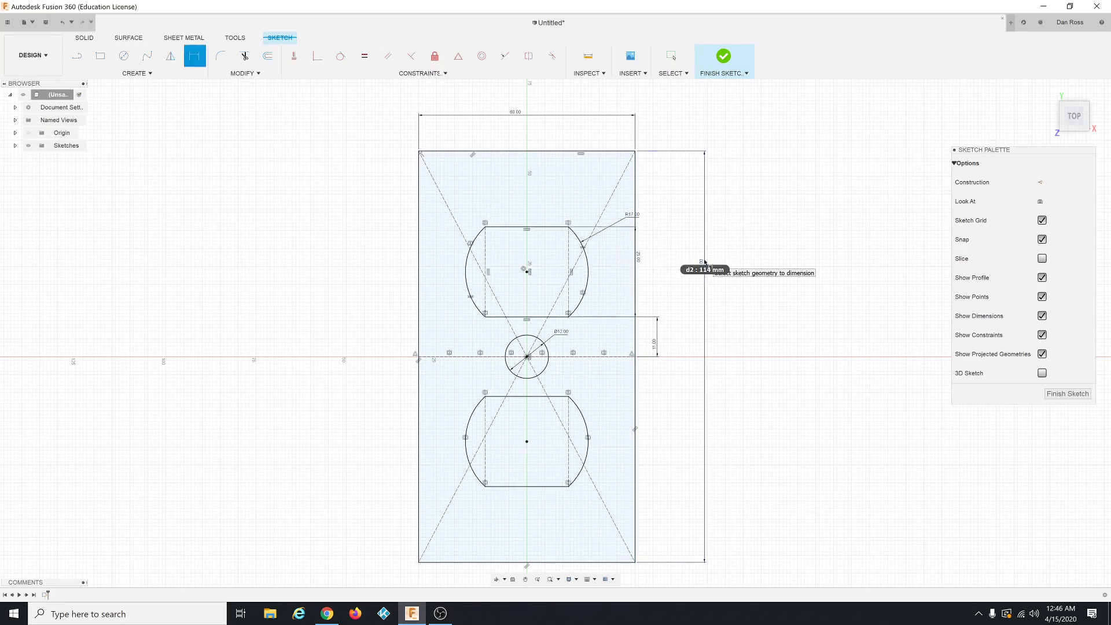
double_click(630, 216)
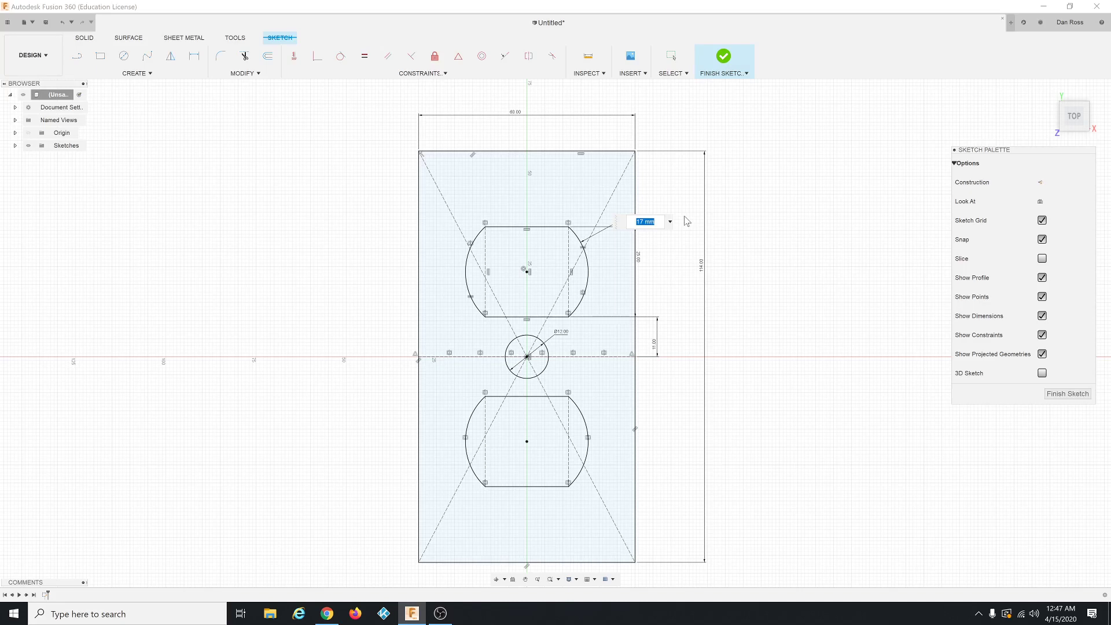
type("28")
key("Return")
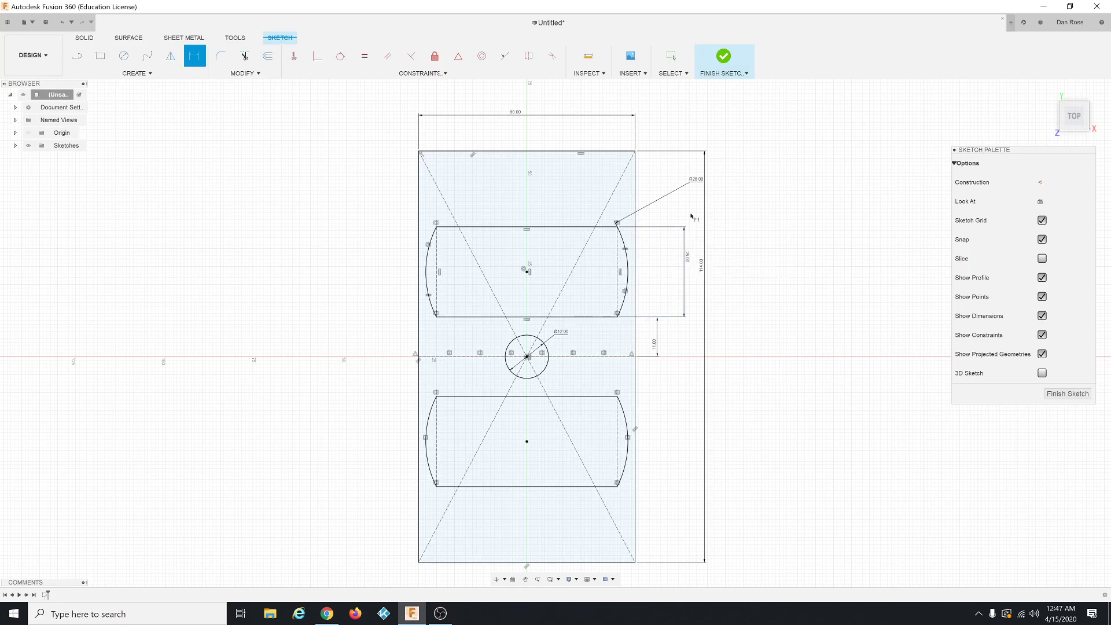
double_click(698, 180)
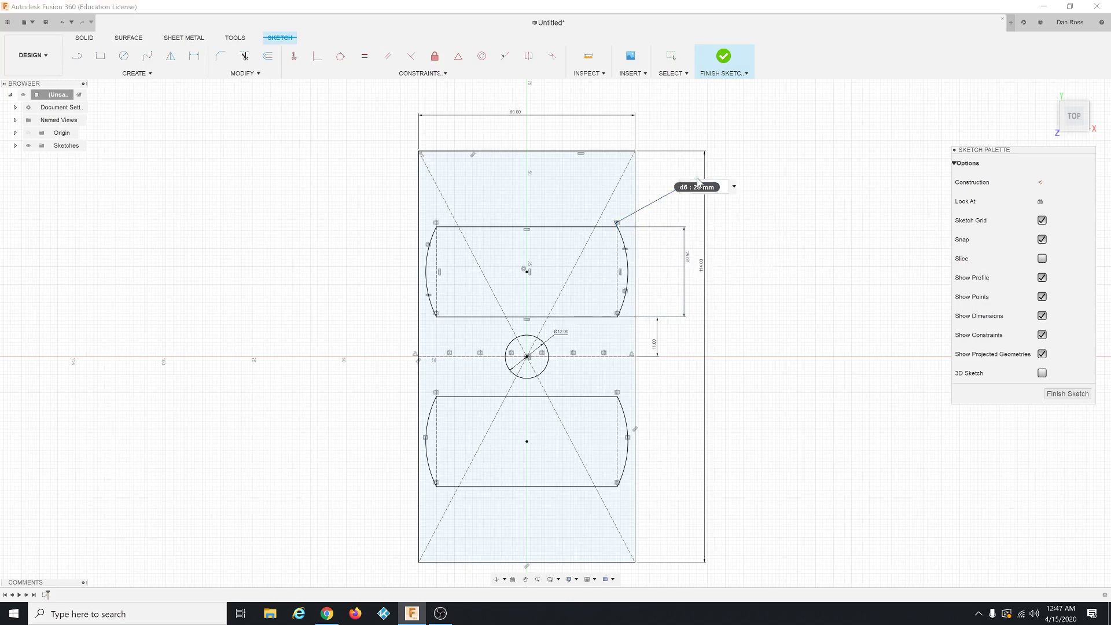
type("17")
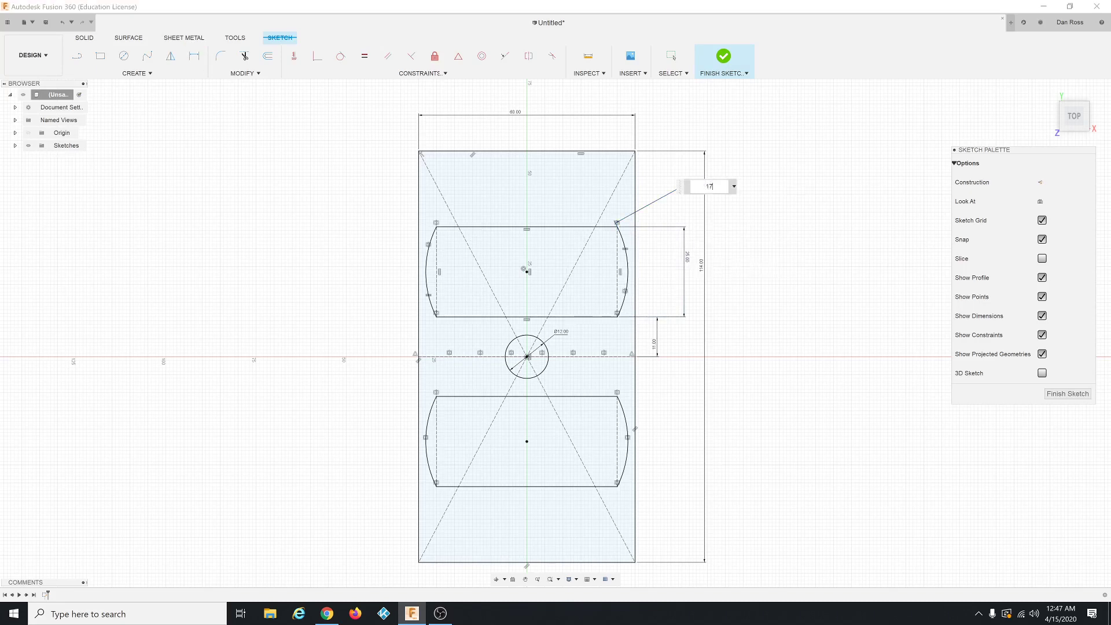
key("Return")
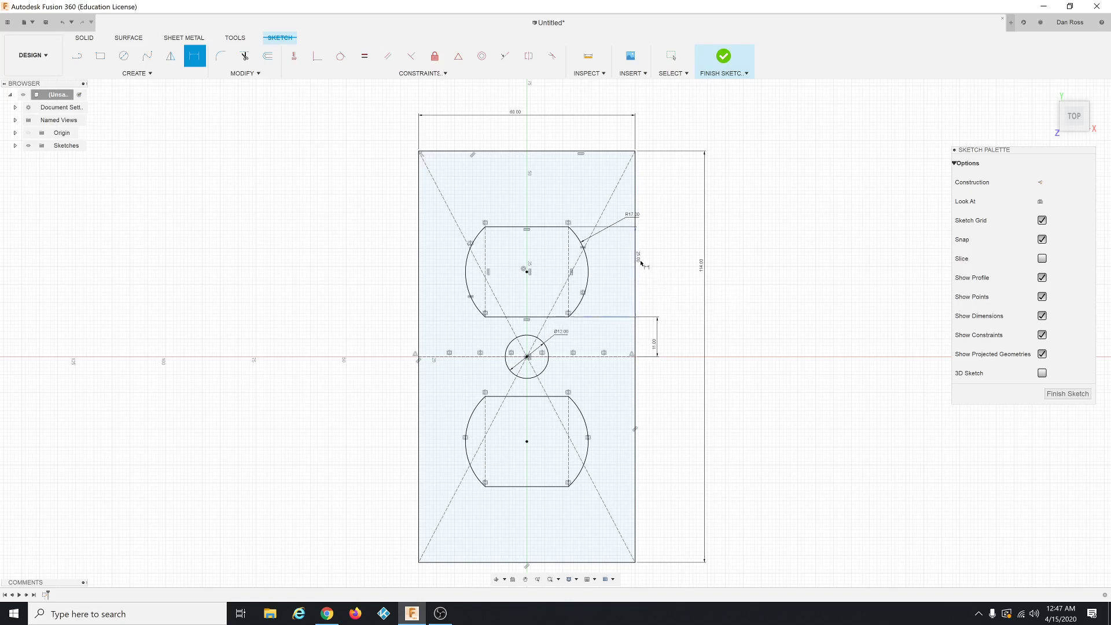
Set the cutout height to 28 mm and move its dimension out beside the cutout.
double_click(639, 260)
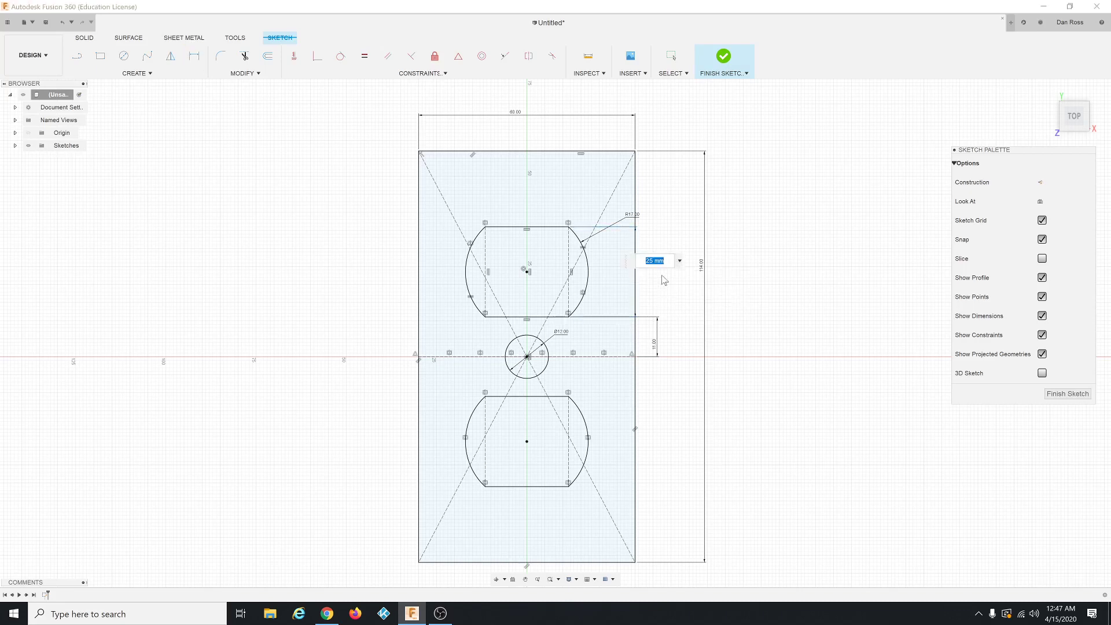
type("28")
key("Return")
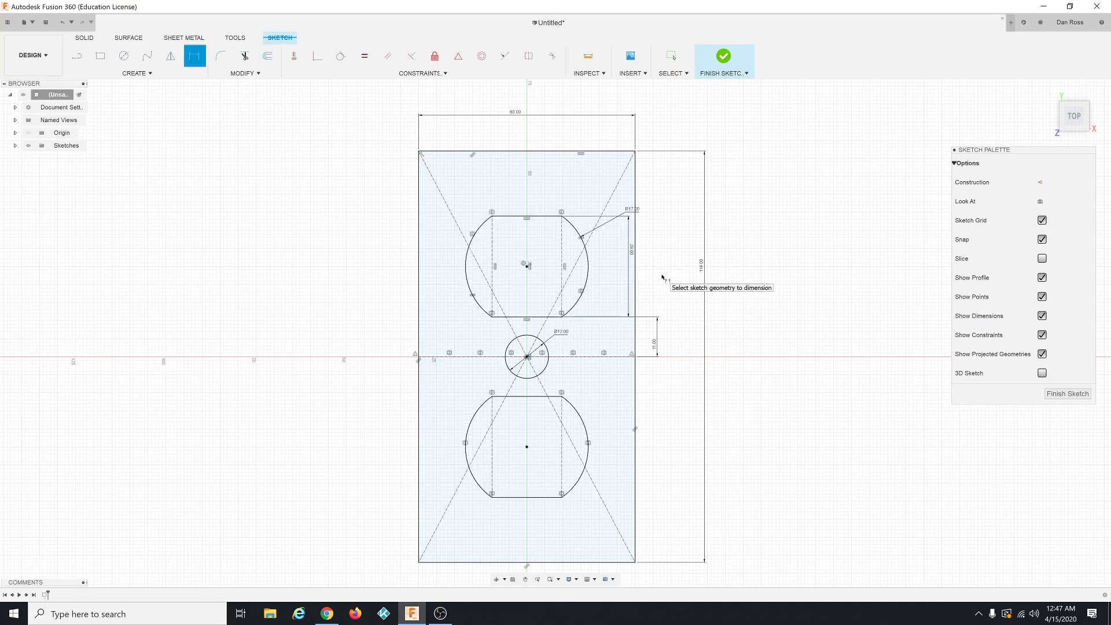
left_click_drag(631, 252, 661, 250)
key("d")
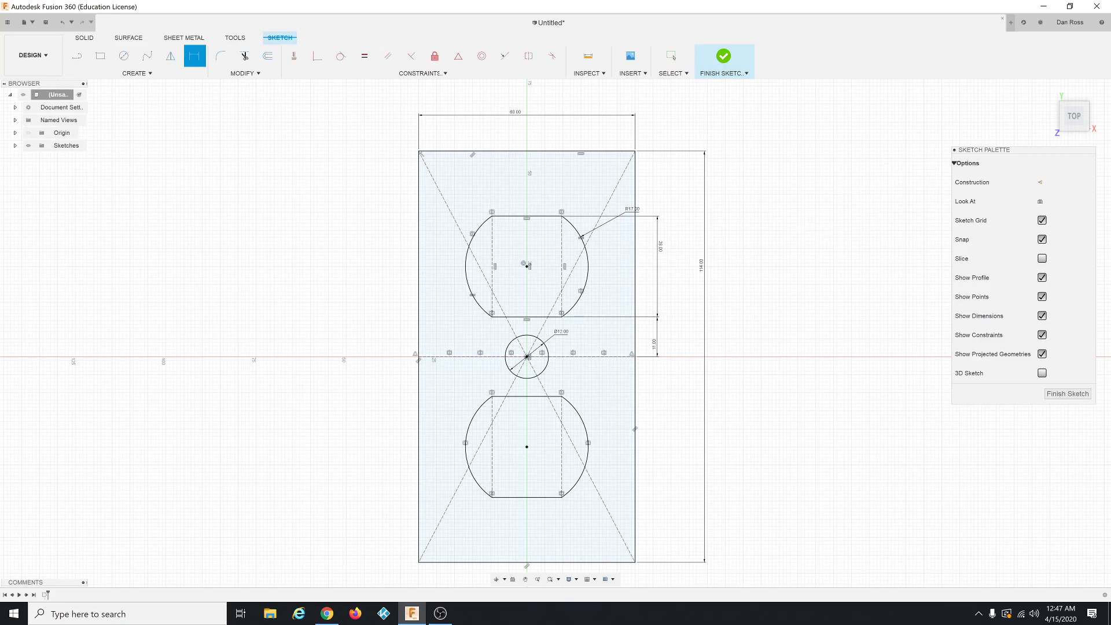
left_click(327, 613)
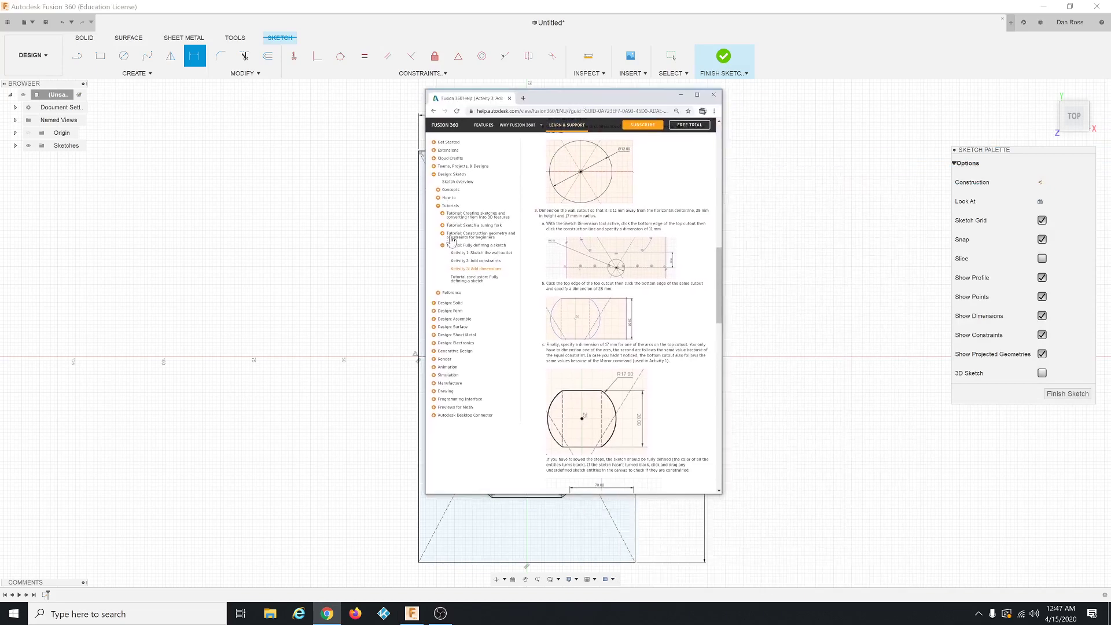
left_click(680, 94)
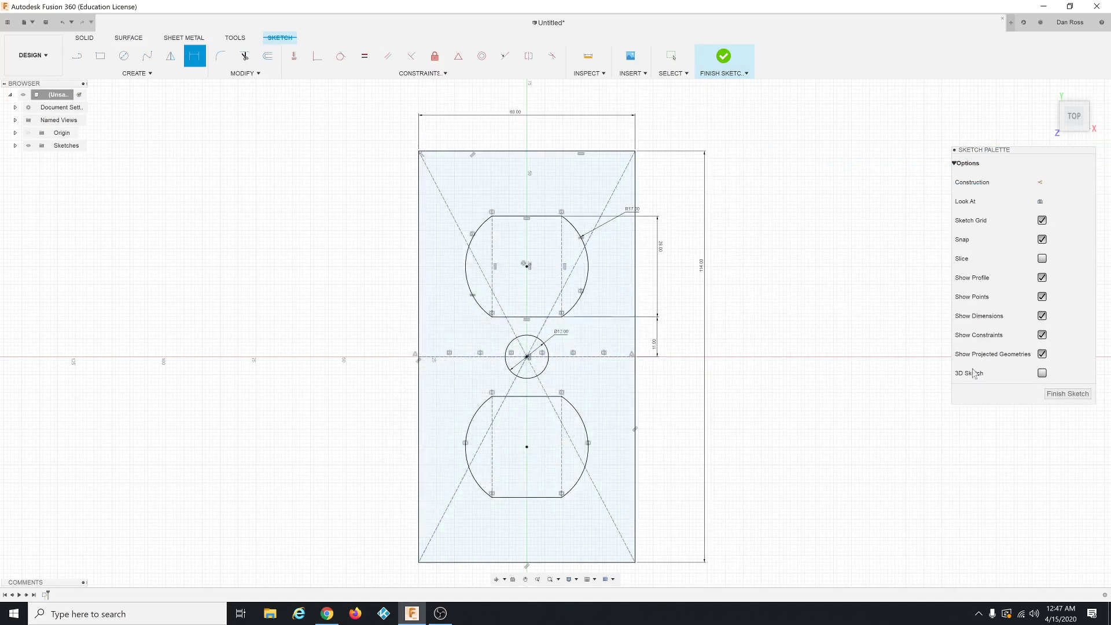
Finish the sketch and press-pull the plate profile 3 mm thick, viewed isometrically.
left_click(1066, 393)
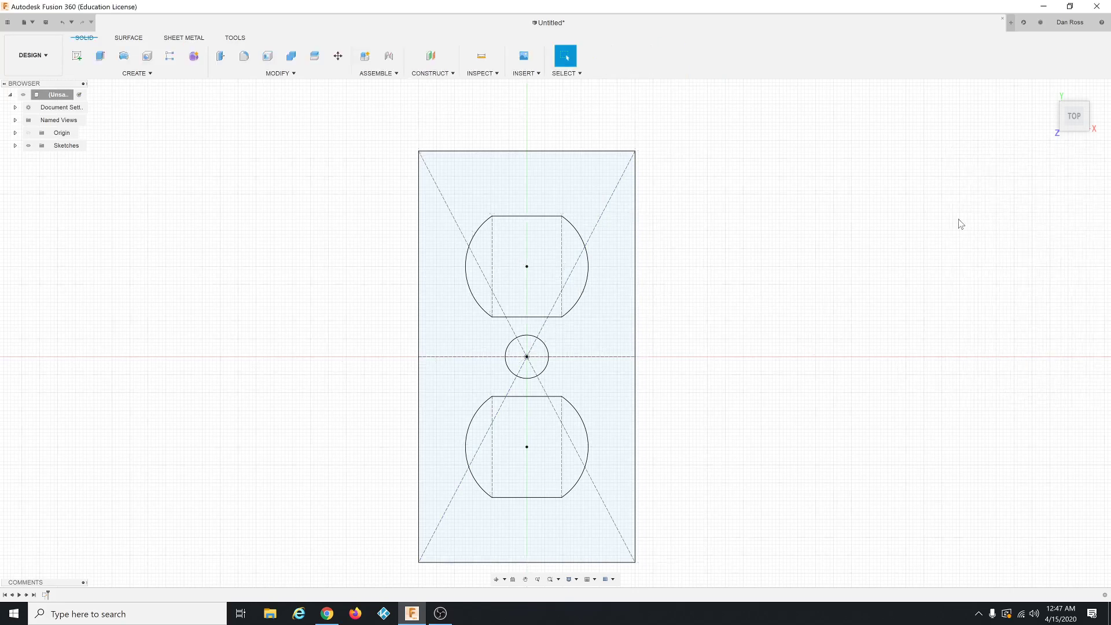
left_click(1075, 130)
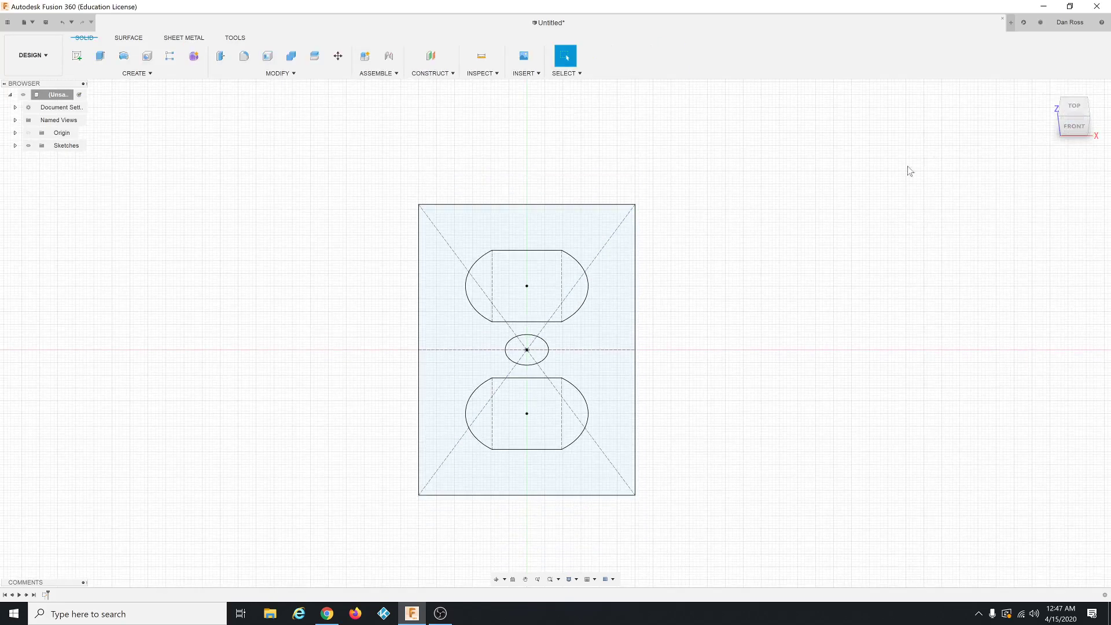
left_click(221, 56)
left_click(595, 336)
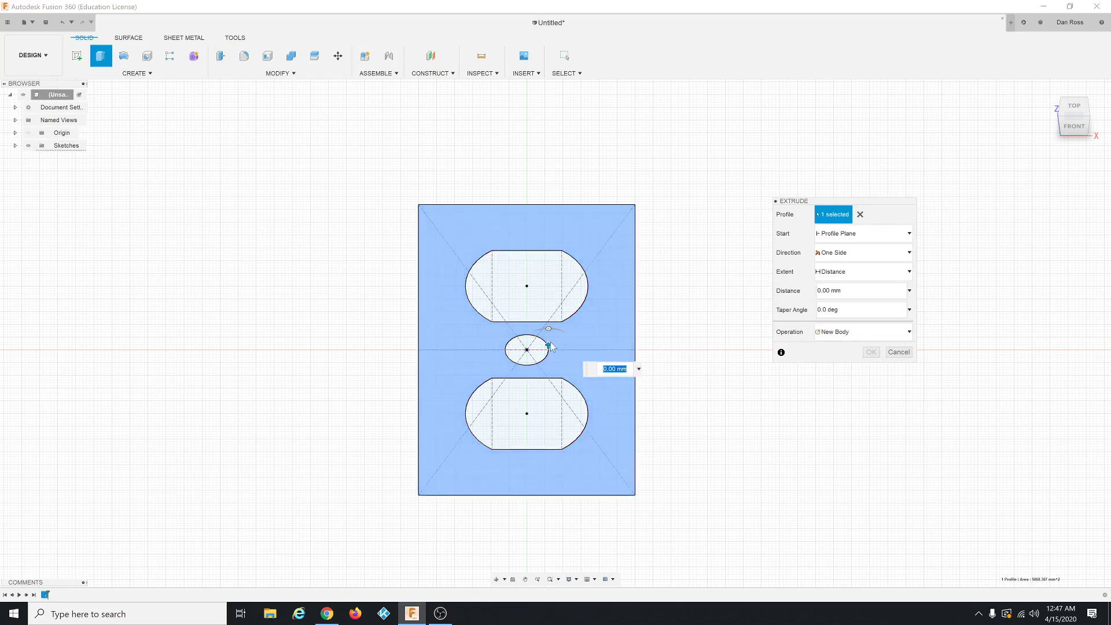
left_click_drag(550, 344, 548, 337)
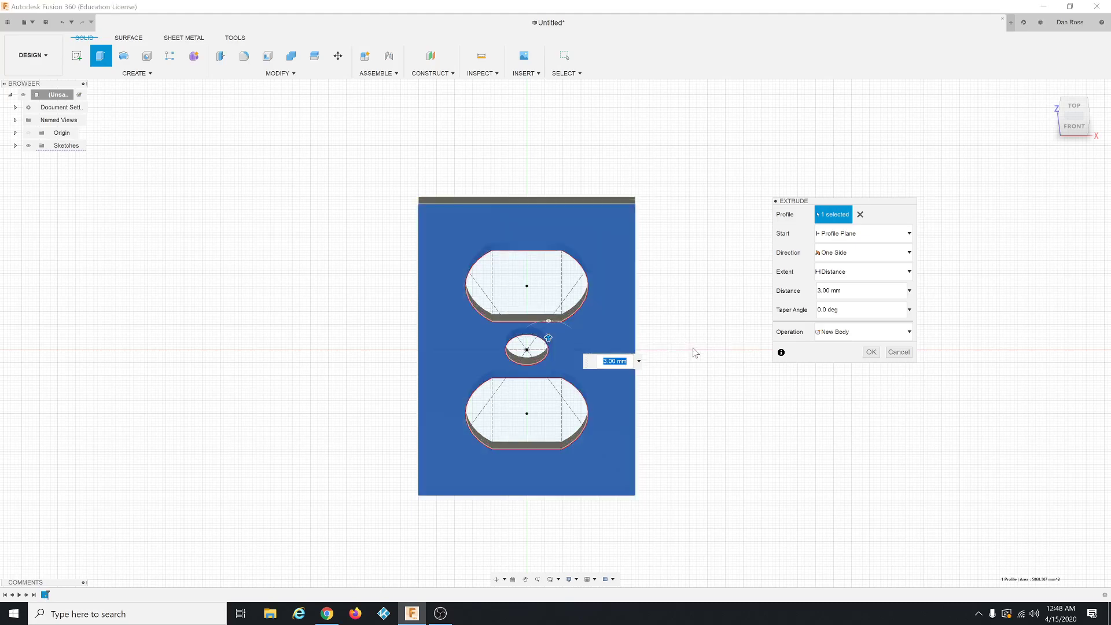
key("Return")
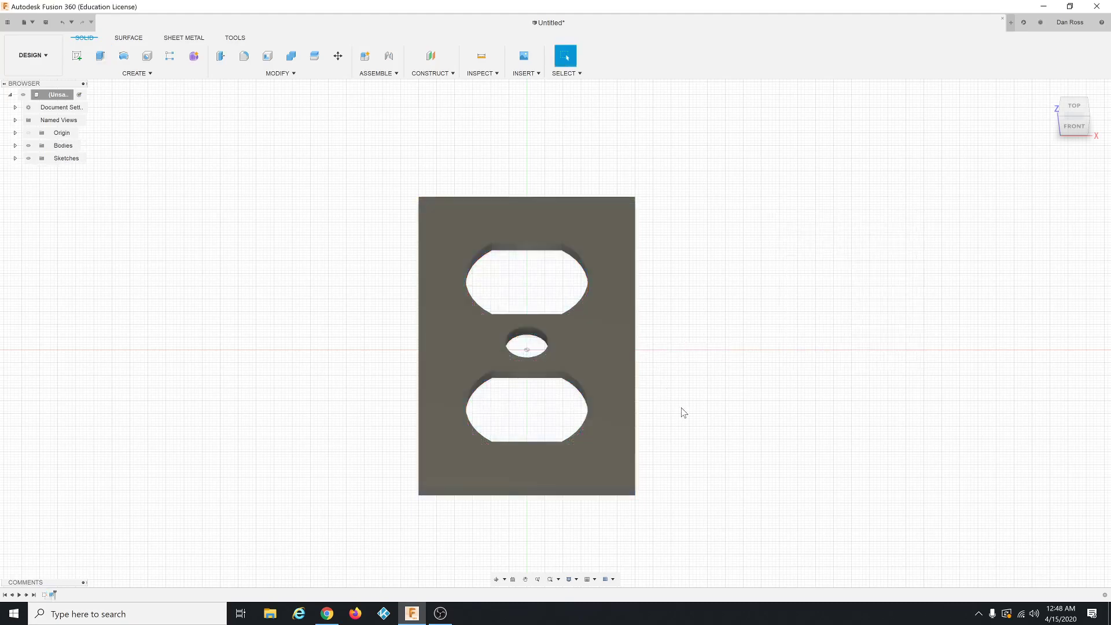
middle_click_drag(697, 407, 650, 372, "shift")
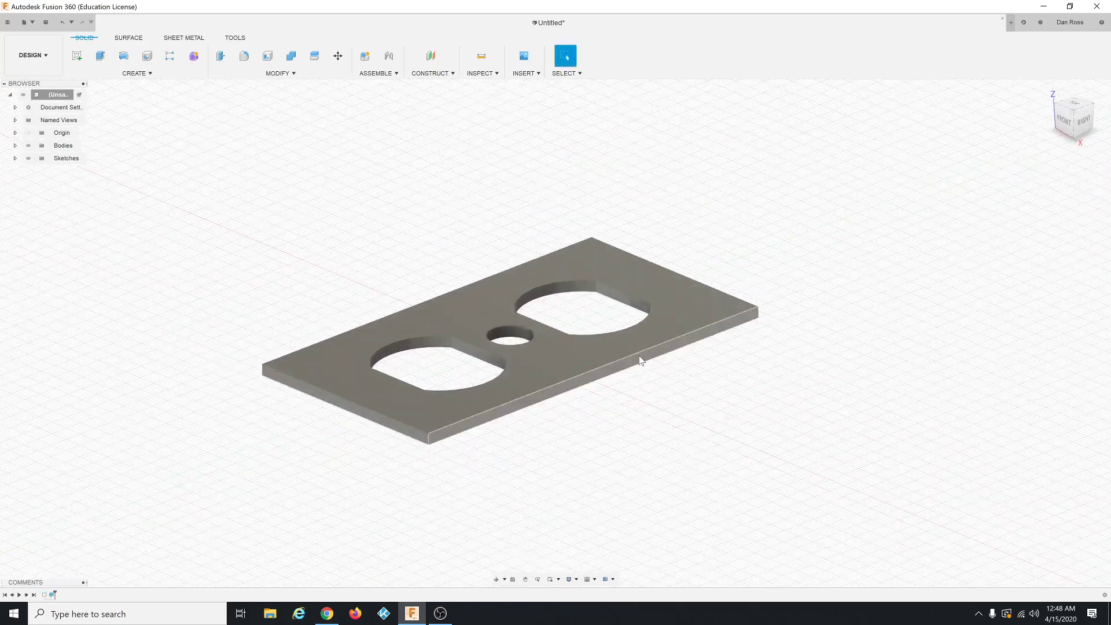
left_click(278, 74)
mouse_move(167, 76)
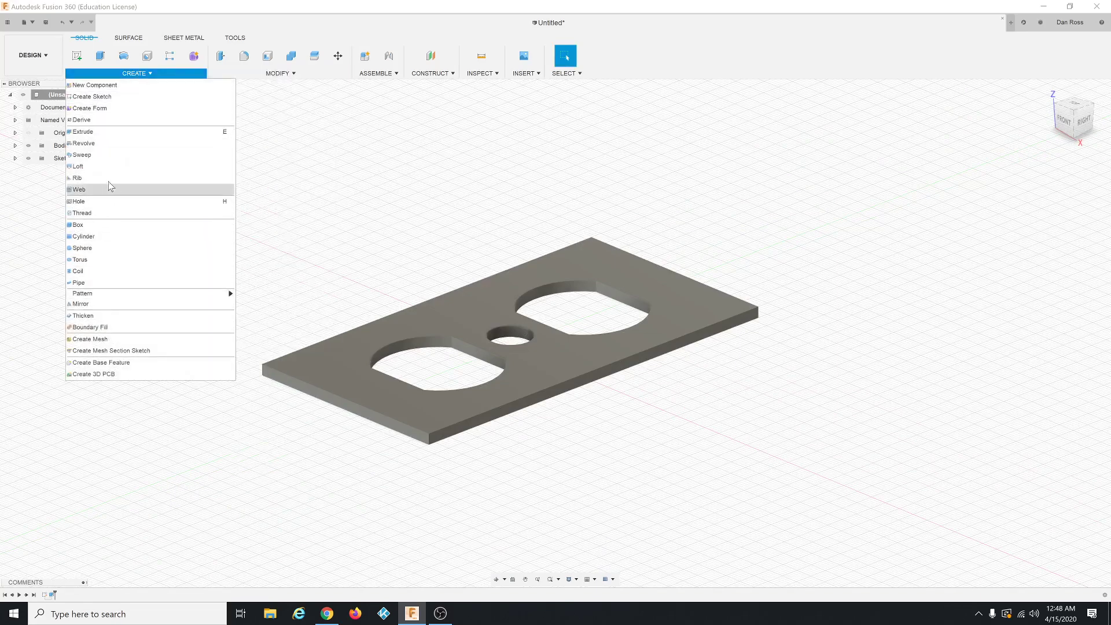
Fillet the plate's front top edge with a radius of 1.
left_click(277, 74)
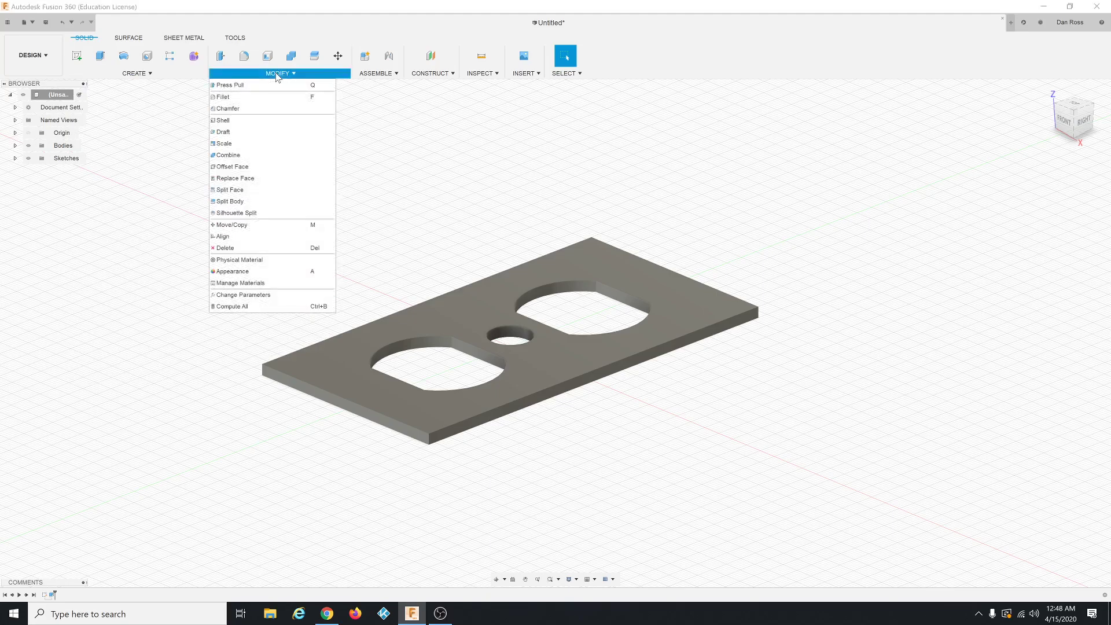
left_click(255, 97)
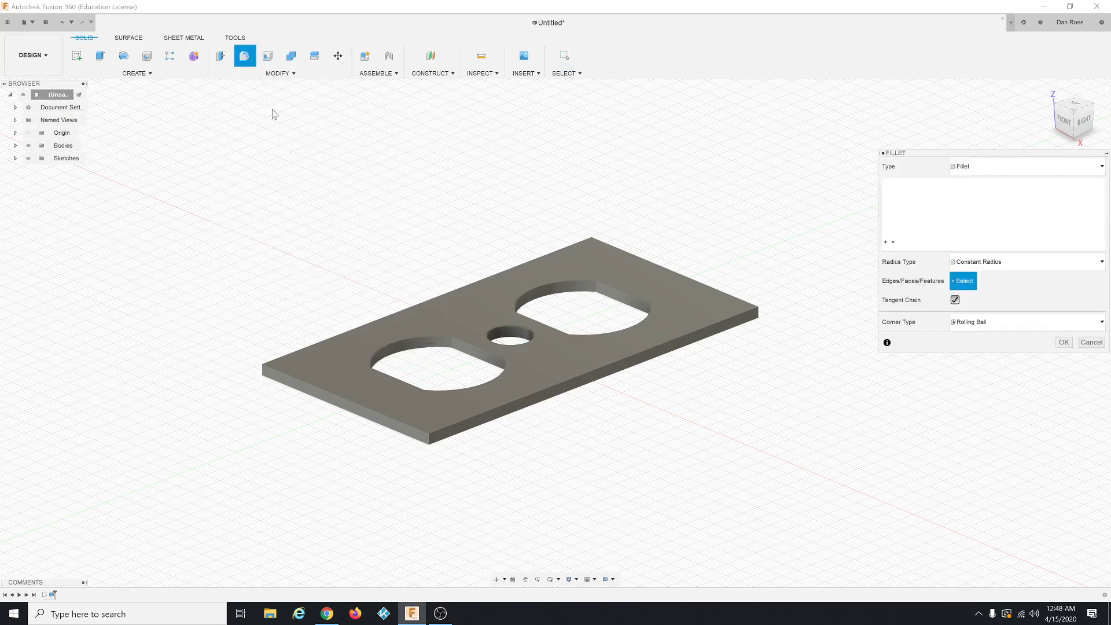
left_click(560, 382)
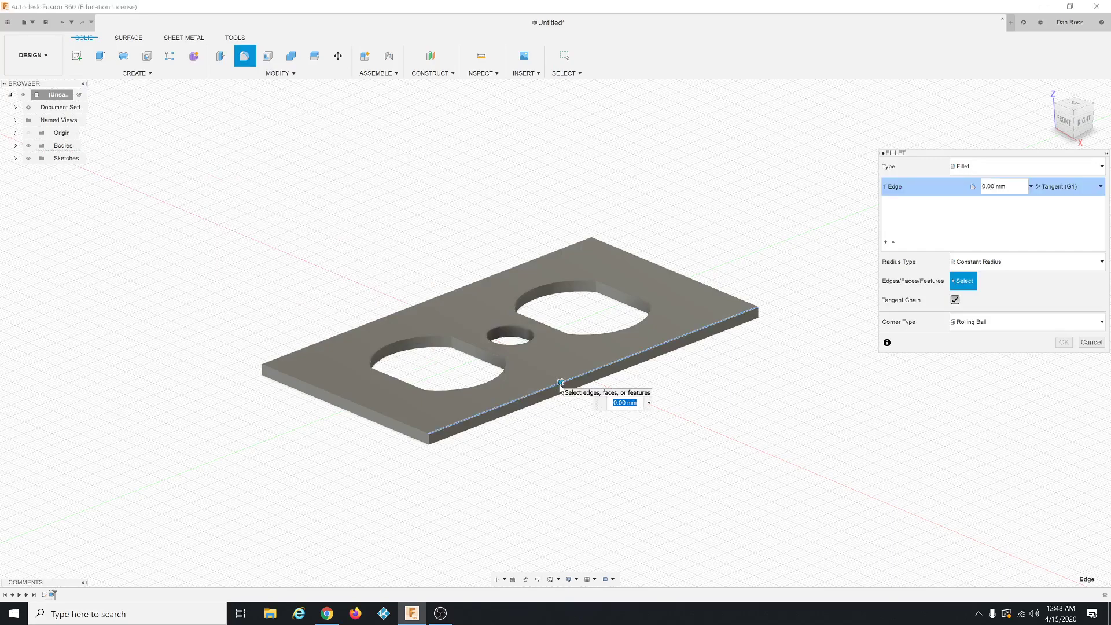
type("1")
key("Return")
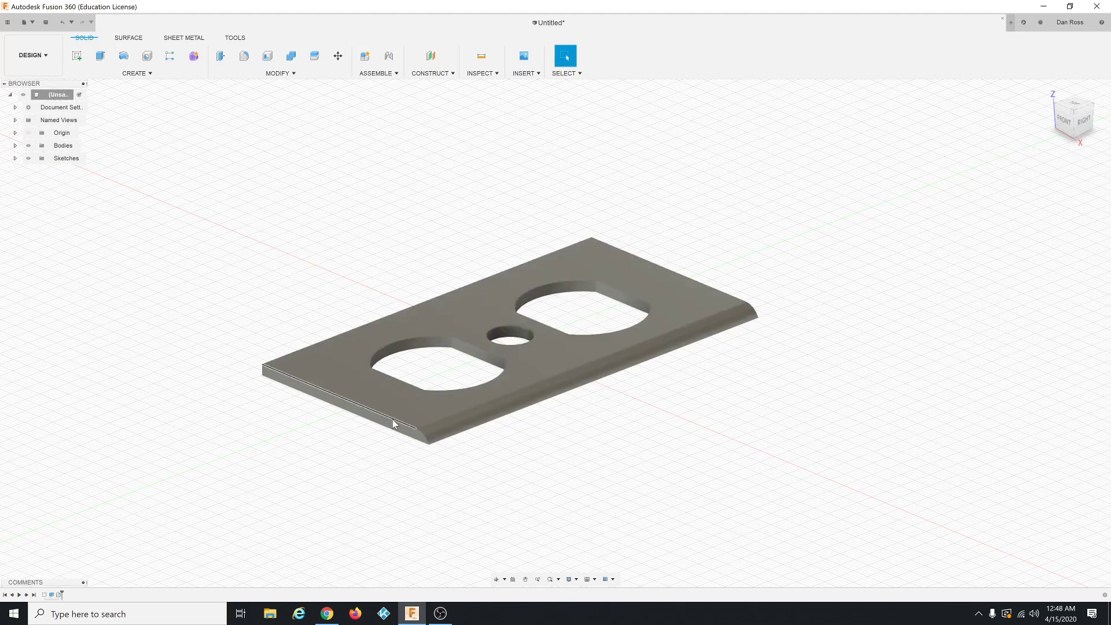
Select the left and back top edges, start another fillet, cancel it and fit the plate in view.
left_click(420, 408)
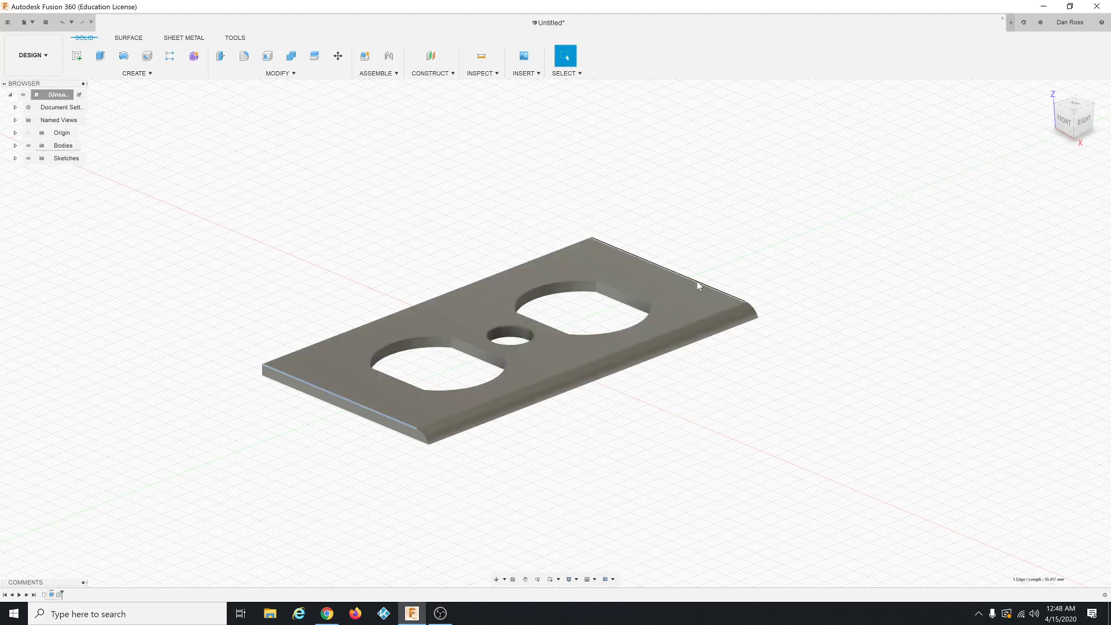
left_click(487, 277)
left_click(281, 74)
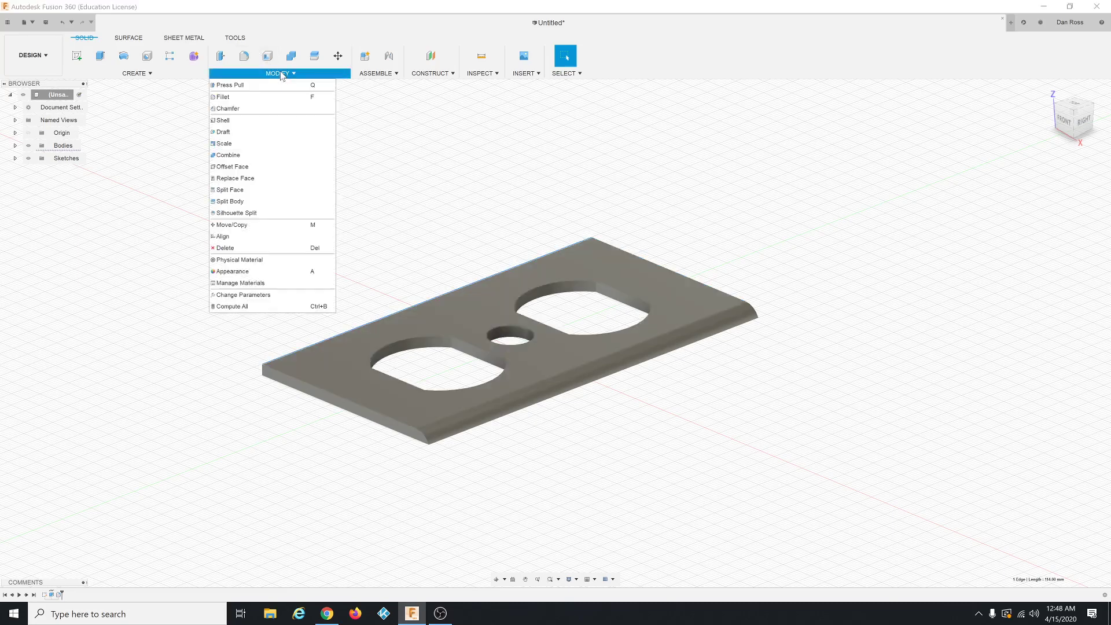
left_click(276, 106)
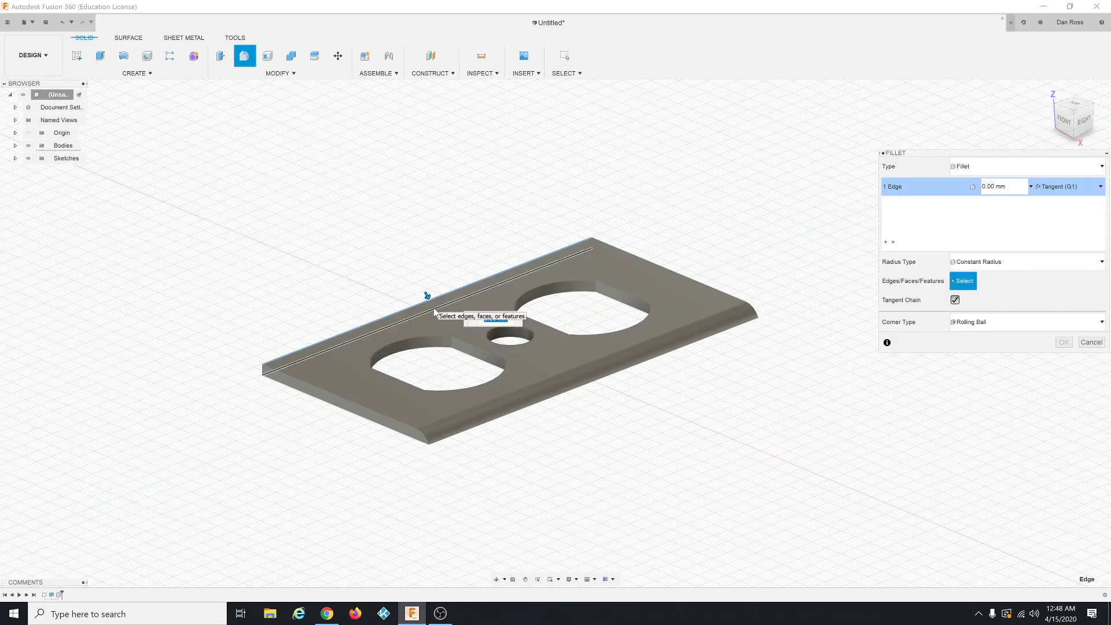
key("Escape")
key("F6")
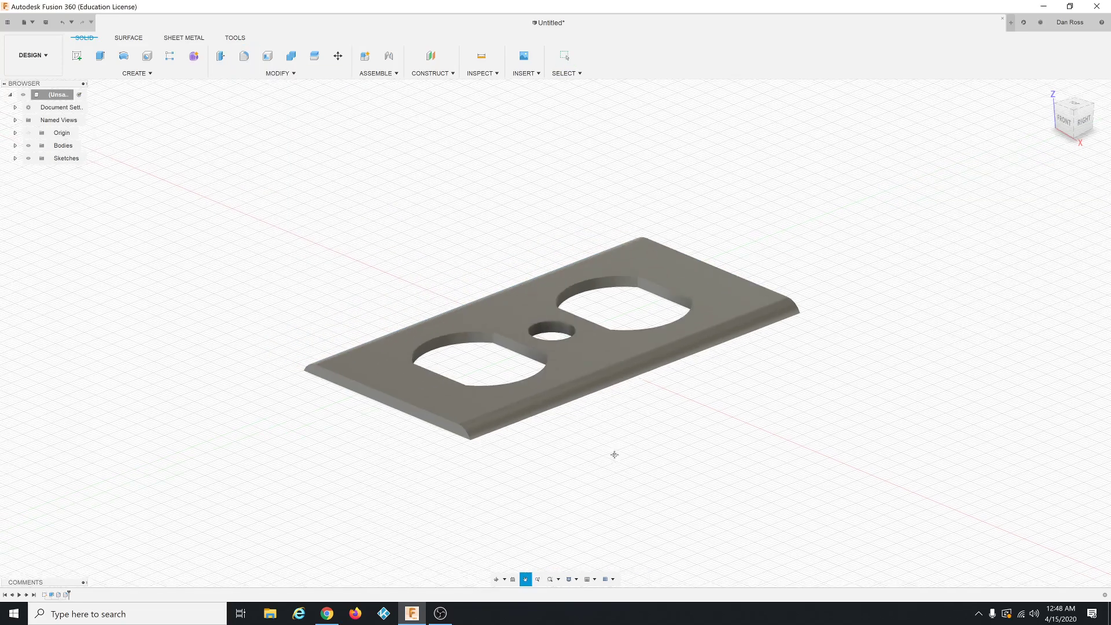
Apply a 5 mm fillet to the plate's remaining top edges, ending on a front-top view.
middle_click_drag(632, 433, 508, 295, "shift")
left_click(279, 73)
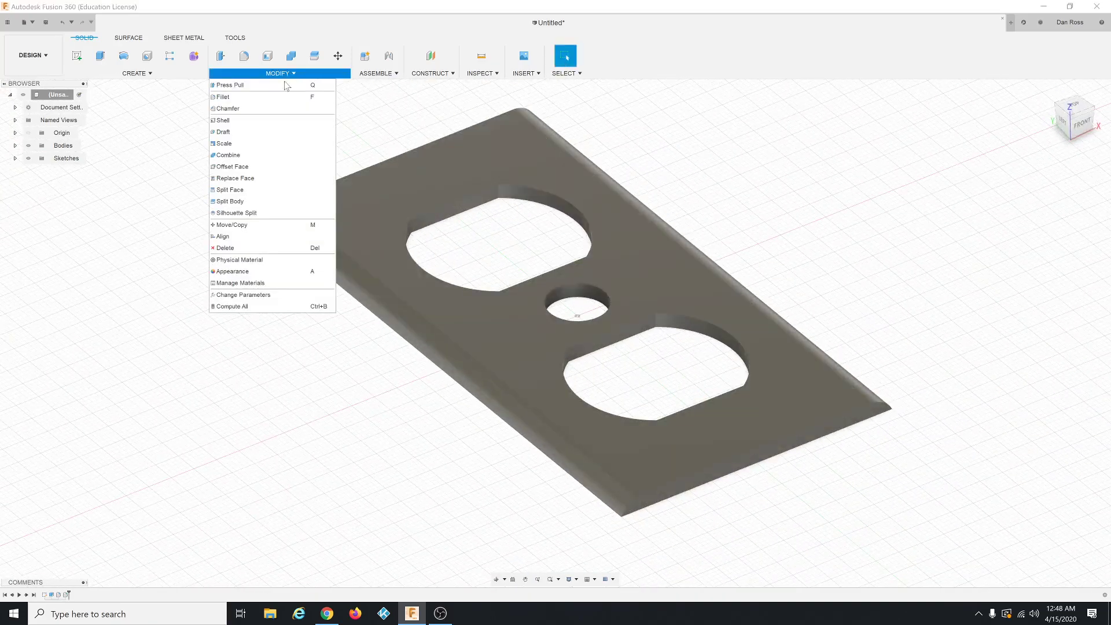
left_click(231, 94)
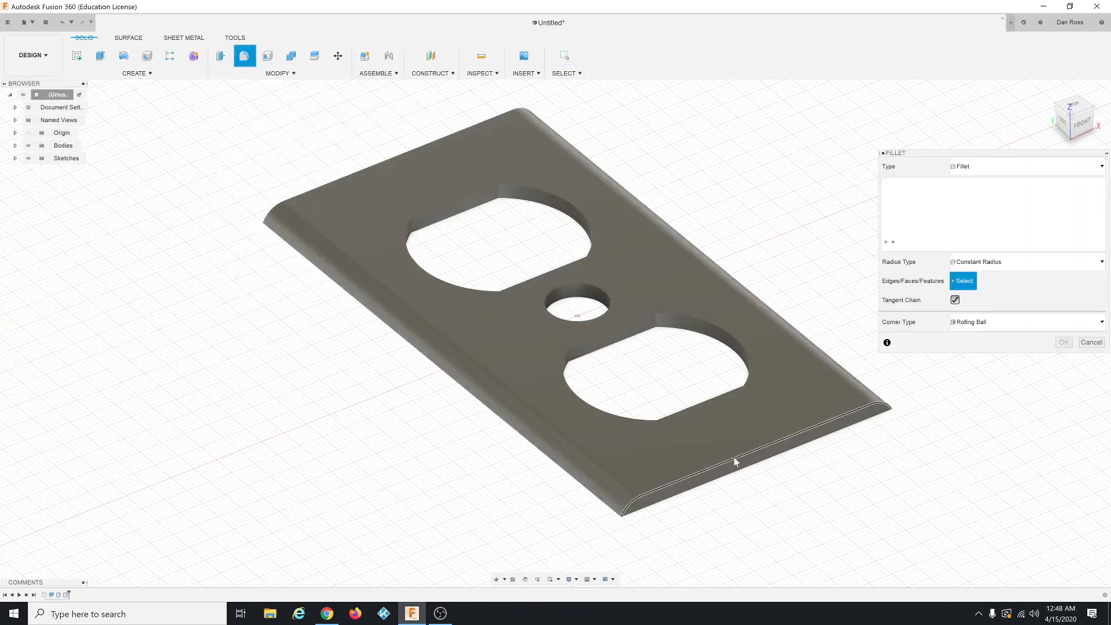
left_click(730, 455)
type("5")
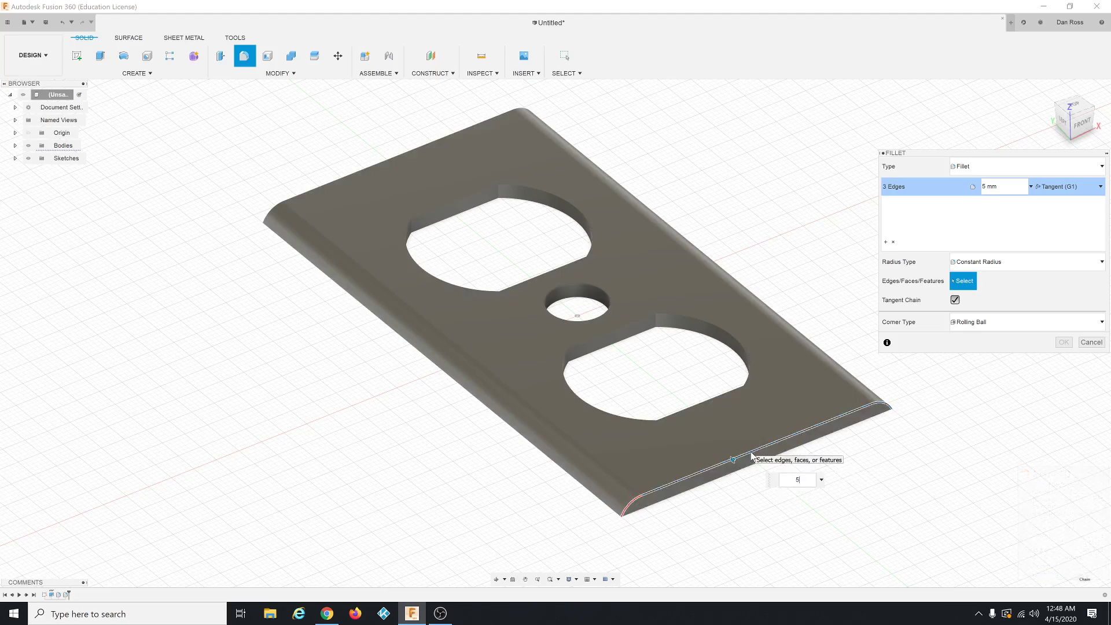
key("Escape")
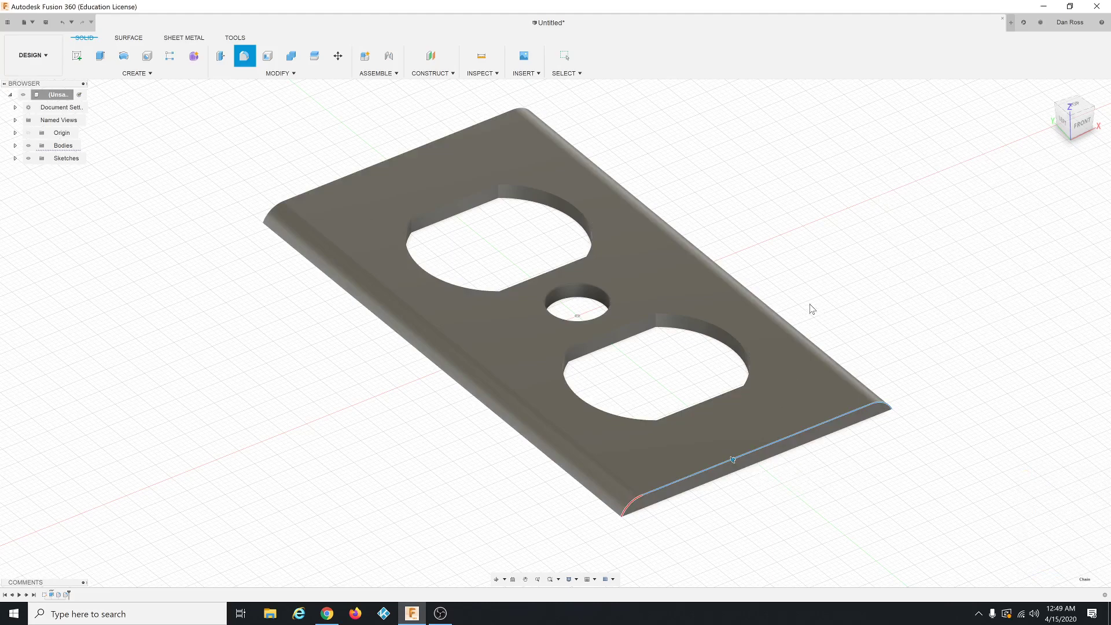
middle_click_drag(803, 308, 801, 310, "shift")
key("Escape")
scroll(816, 310, "down", 5)
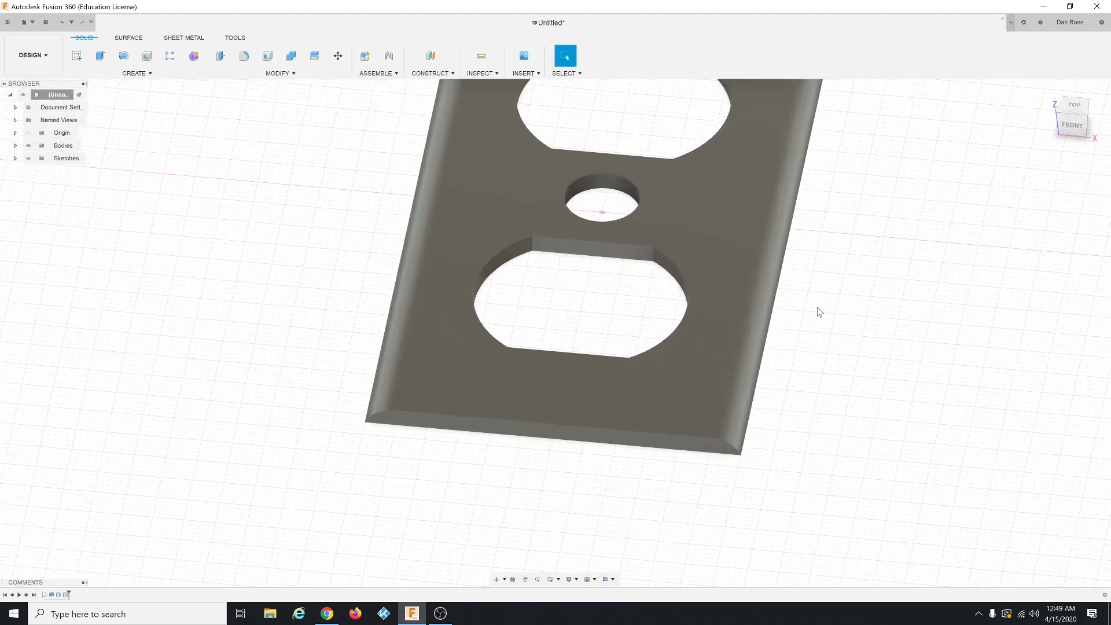